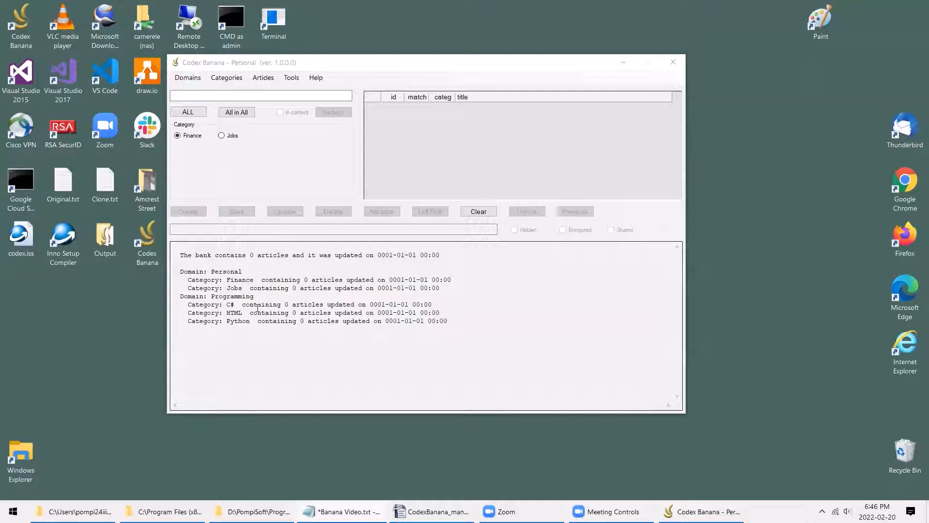
- Switch to the Programming domain and clear the welcome text
{"action": "left_click", "coordinate": [192, 76]}
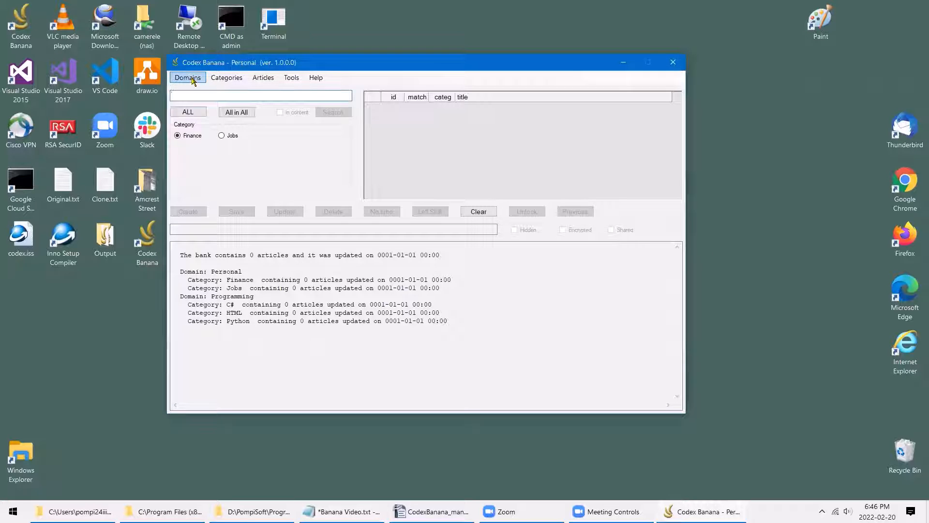
{"action": "left_click", "coordinate": [191, 76]}
{"action": "mouse_move", "coordinate": [224, 94]}
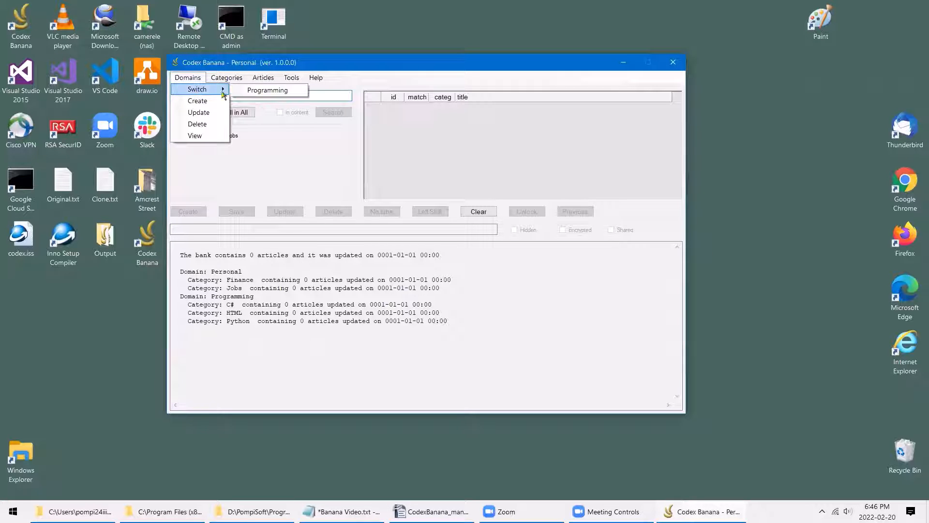
{"action": "left_click", "coordinate": [274, 92]}
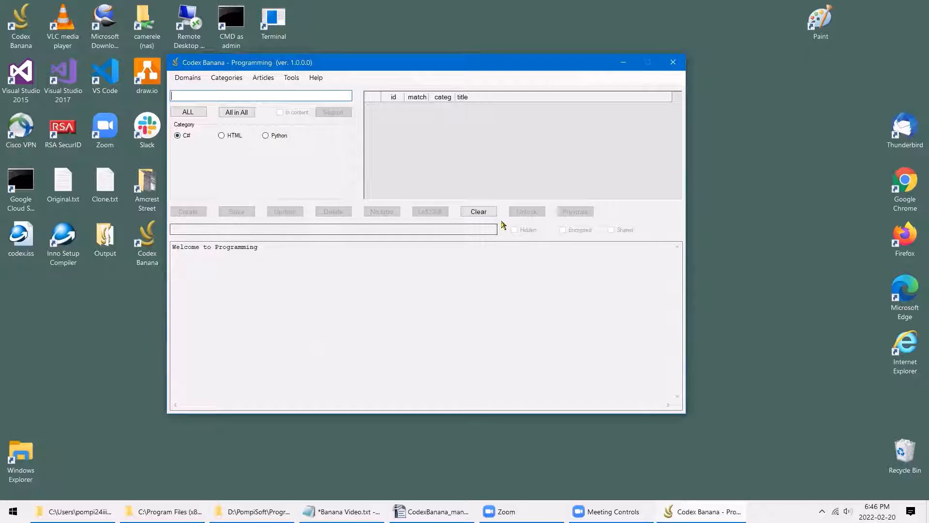
{"action": "left_click", "coordinate": [489, 214]}
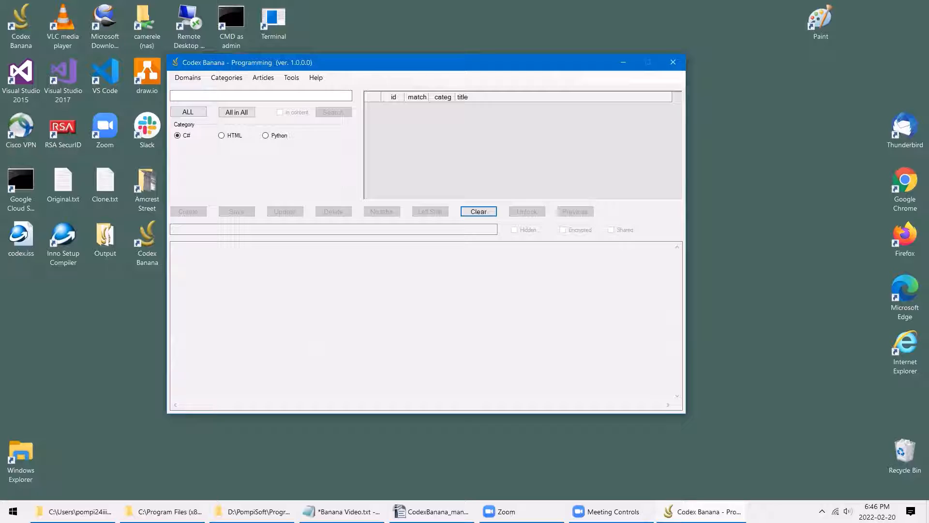
- Enter "compare two strings" as the title of a new article in the C# category
{"action": "left_click", "coordinate": [267, 95]}
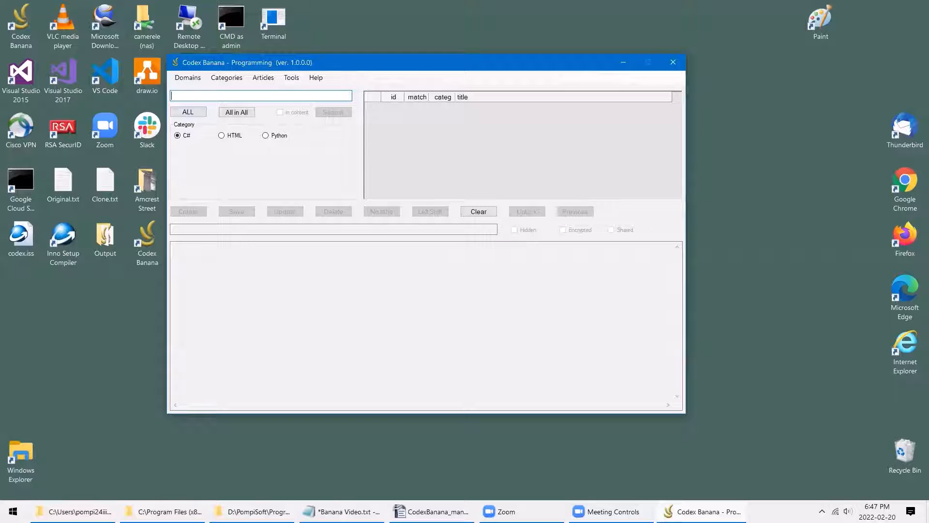
{"action": "key", "text": "alt+Tab"}
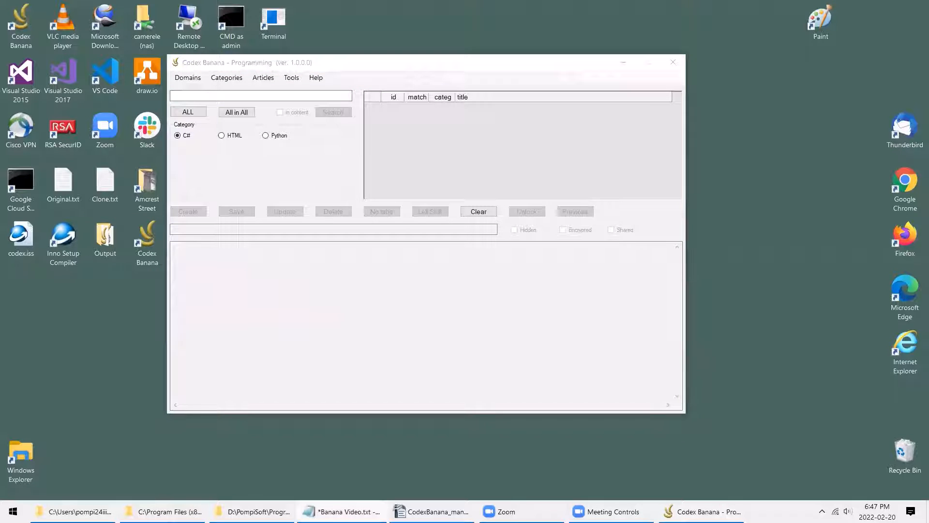
{"action": "left_click", "coordinate": [200, 95]}
{"action": "type", "text": "compare two strings"}
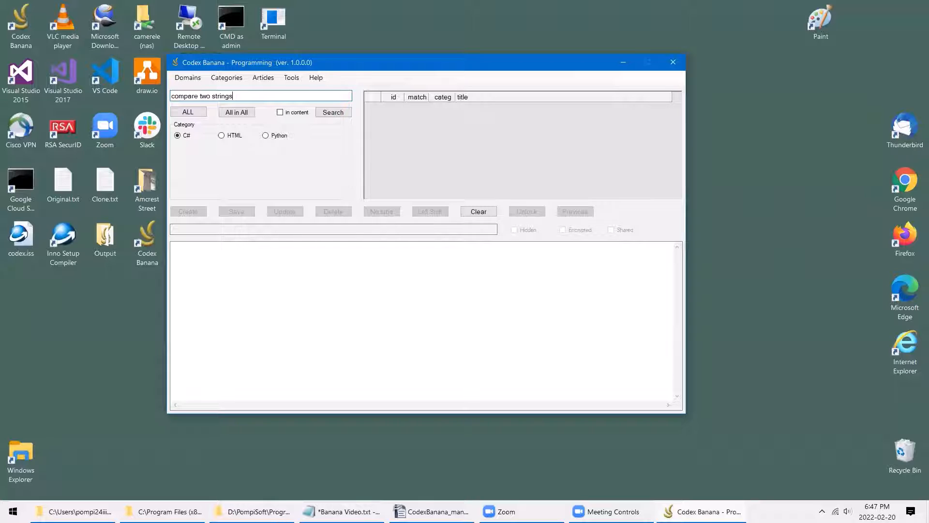
- Enter the placeholder text "sssss" as the article's content
{"action": "key", "text": "alt+Tab"}
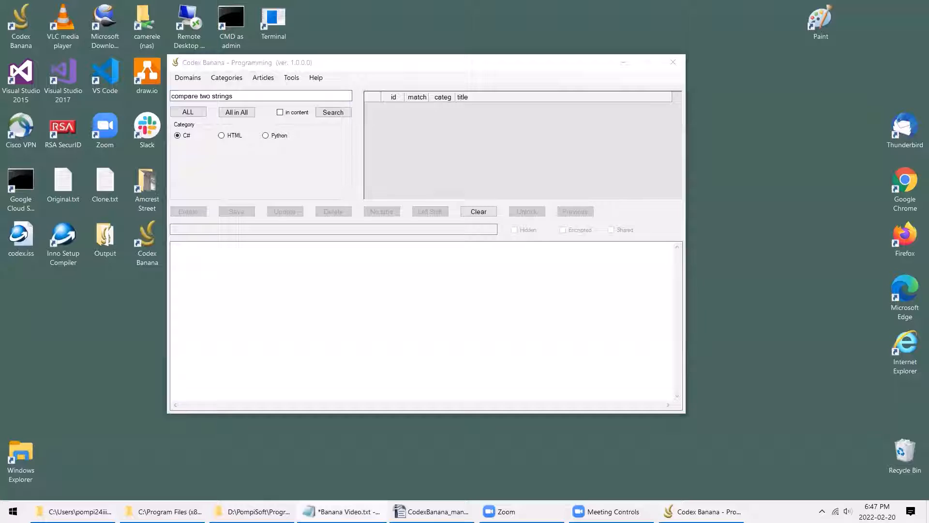
{"action": "left_click", "coordinate": [188, 251]}
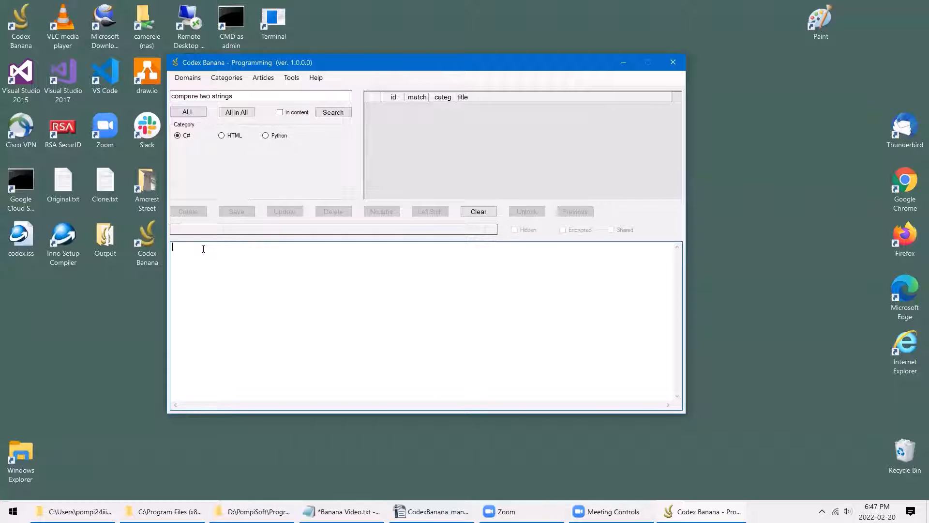
{"action": "type", "text": "sssss"}
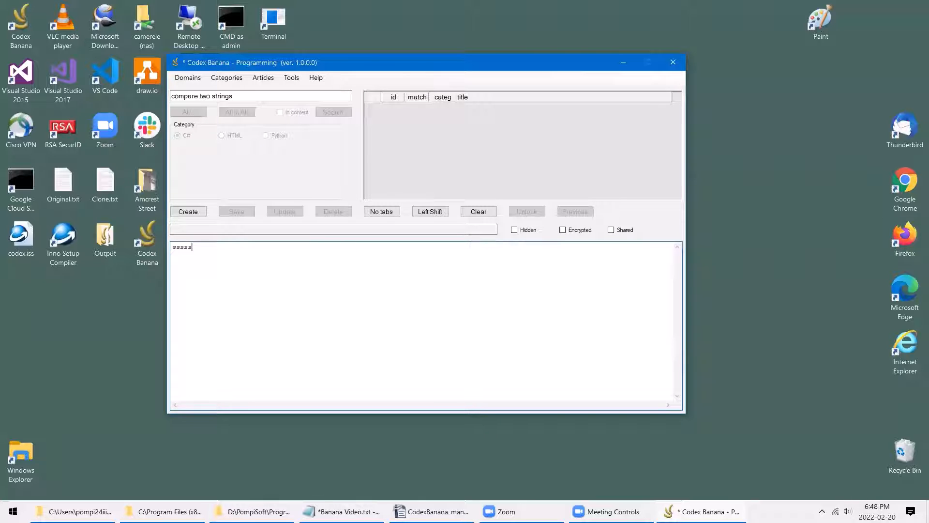
{"action": "key", "text": "alt+Tab"}
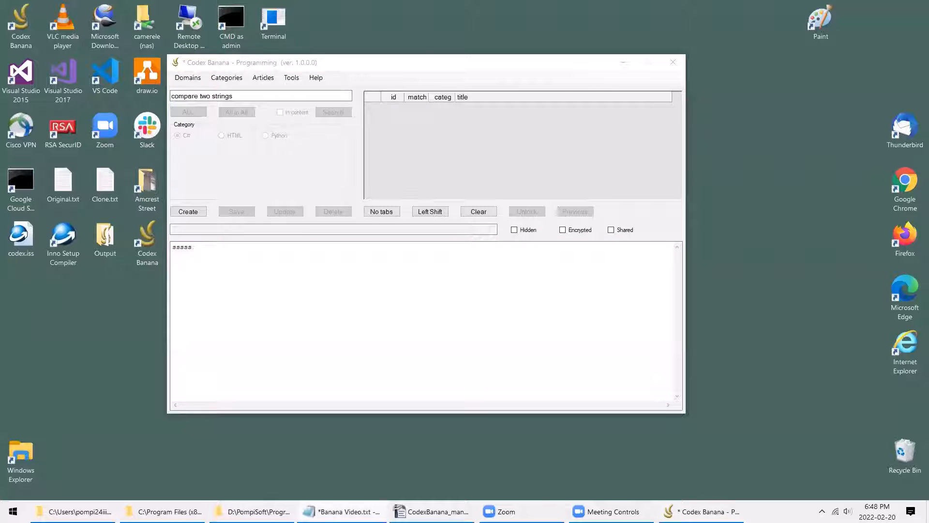
- Replace the content with the text1.CompareTo( text2 ) example for strings "1234" and "2234", including the result comparison lines, and create the article
{"action": "key", "text": "alt+Tab"}
{"action": "key", "text": "ctrl+a"}
{"action": "type", "text": "string text1 = \"1234\"; string text2 = \"2234\";  int result = text1.CompareTo( text2 ); result < 0  text1 < text2 result = 0  text1 = text2 result > 0  text1 > text2  // this is the expected result of my example"}
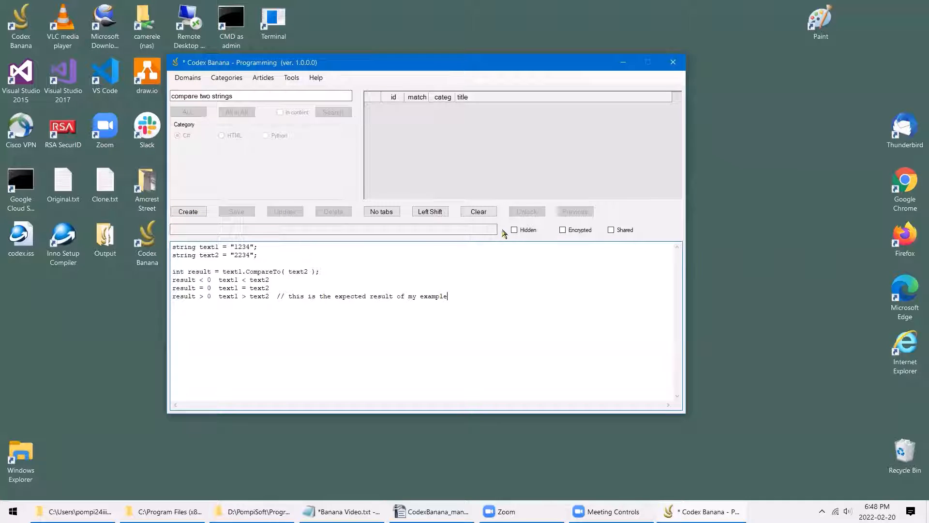
{"action": "left_click", "coordinate": [200, 213]}
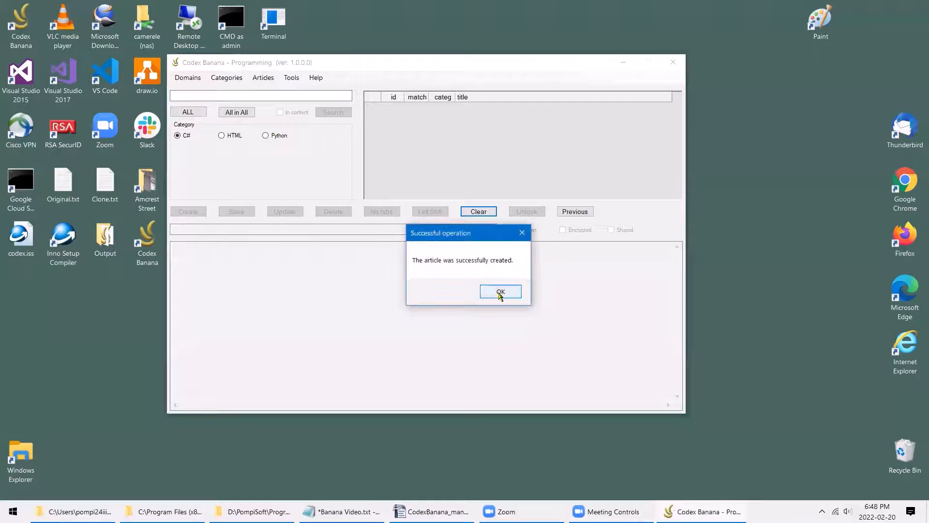
{"action": "left_click", "coordinate": [501, 292]}
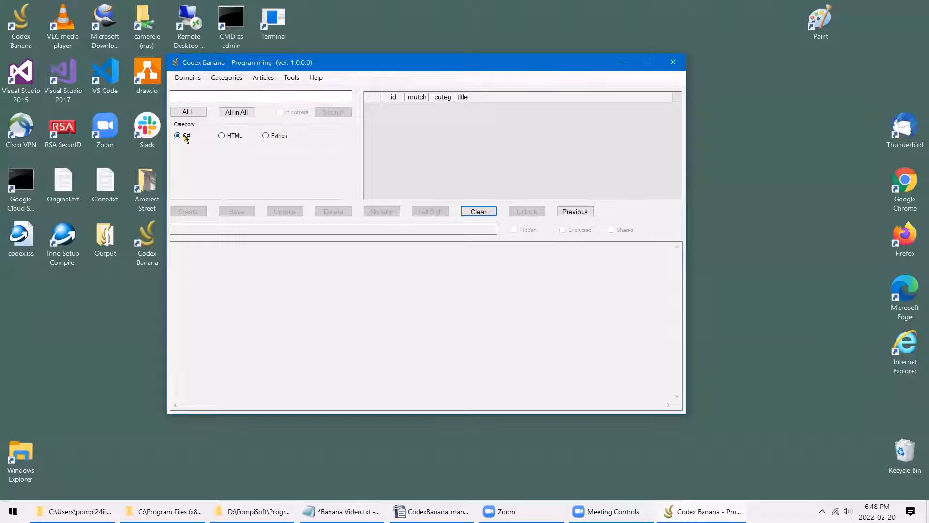
- Search for all articles in the C# category, view "compare two strings", and clear the form
{"action": "left_click", "coordinate": [191, 114]}
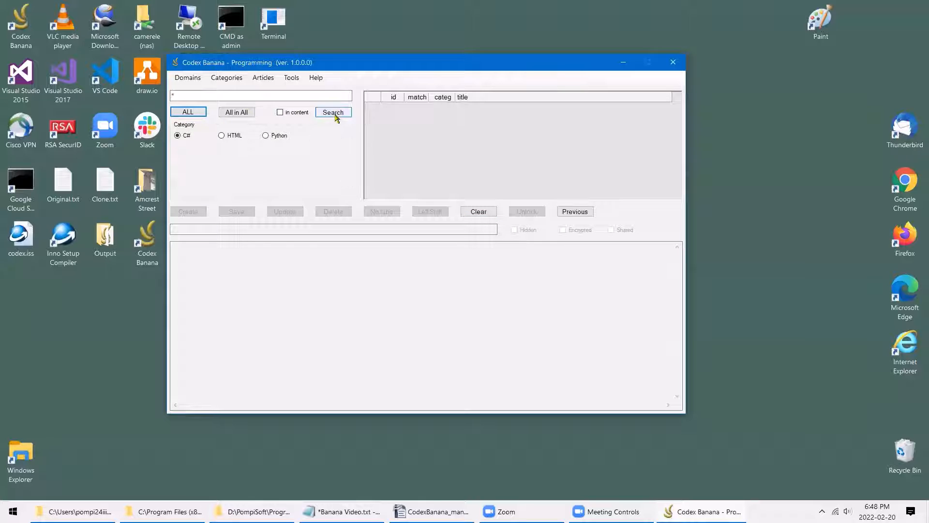
{"action": "left_click", "coordinate": [334, 114]}
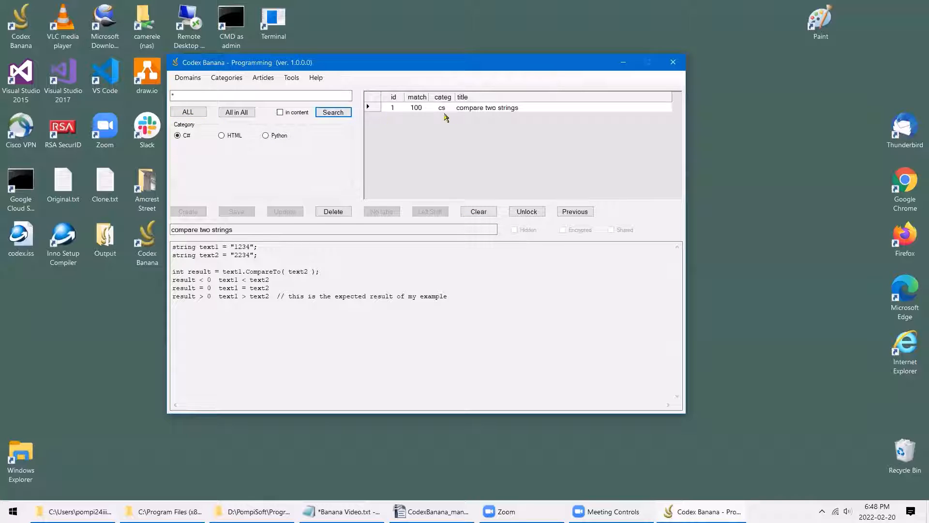
{"action": "left_click", "coordinate": [375, 108]}
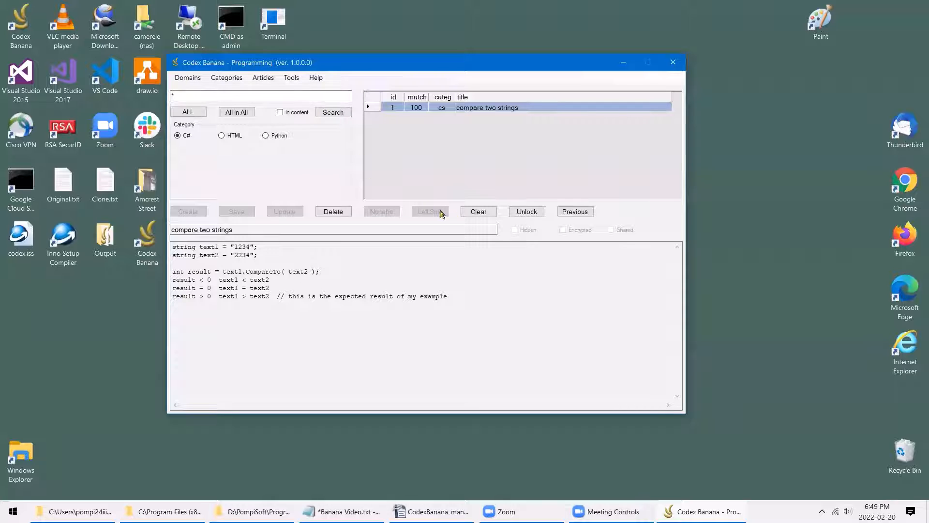
{"action": "left_click", "coordinate": [485, 213]}
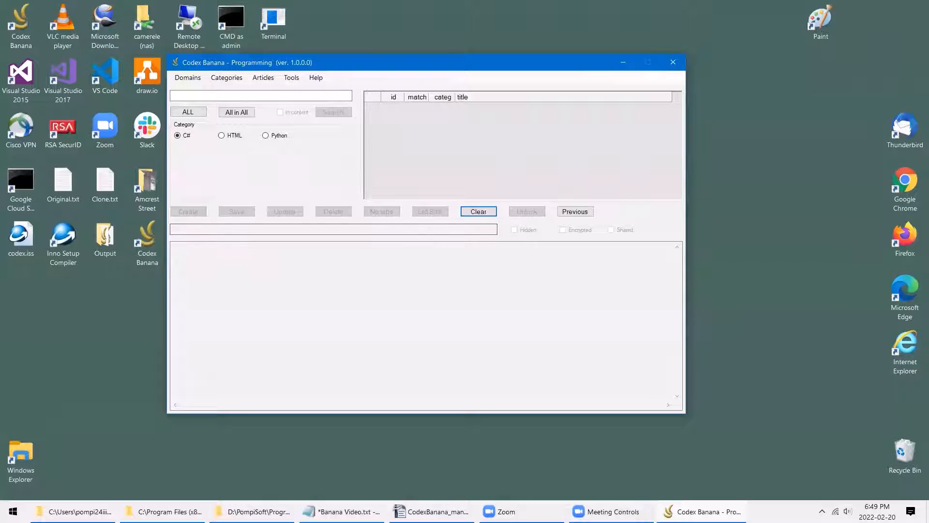
- Create a C# article titled "generate a GUID" containing the comment "// Globally Unique Identifier" and the line "Guid guid = Guid.NewGuid();"
{"action": "key", "text": "alt+Tab"}
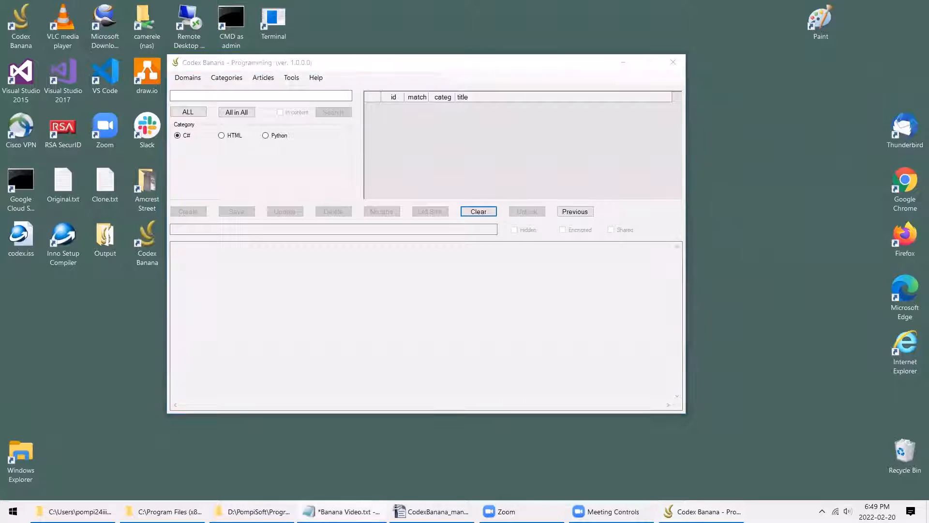
{"action": "left_click", "coordinate": [288, 98]}
{"action": "type", "text": "generate a GUID"}
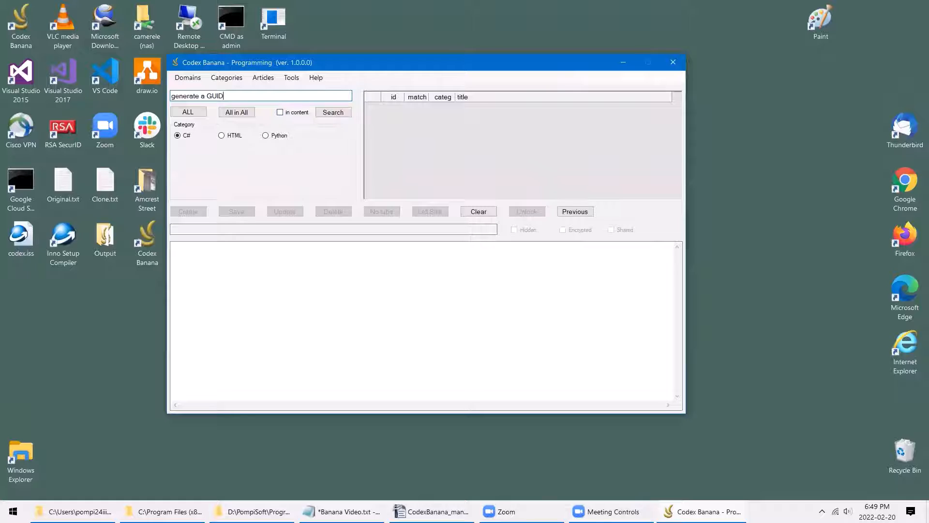
{"action": "key", "text": "alt+Tab"}
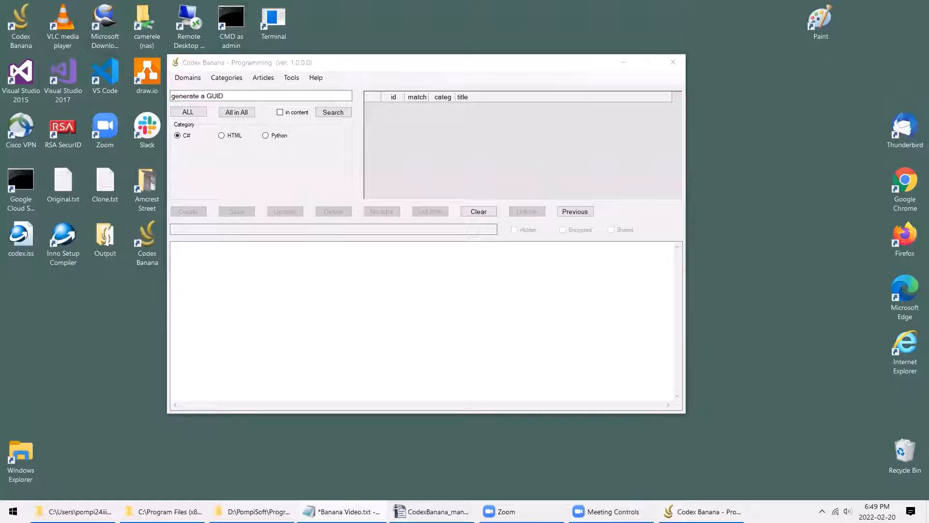
{"action": "left_click", "coordinate": [328, 329]}
{"action": "type", "text": "// Globally Unique Identifier Guid guid = Guid.NewGuid();"}
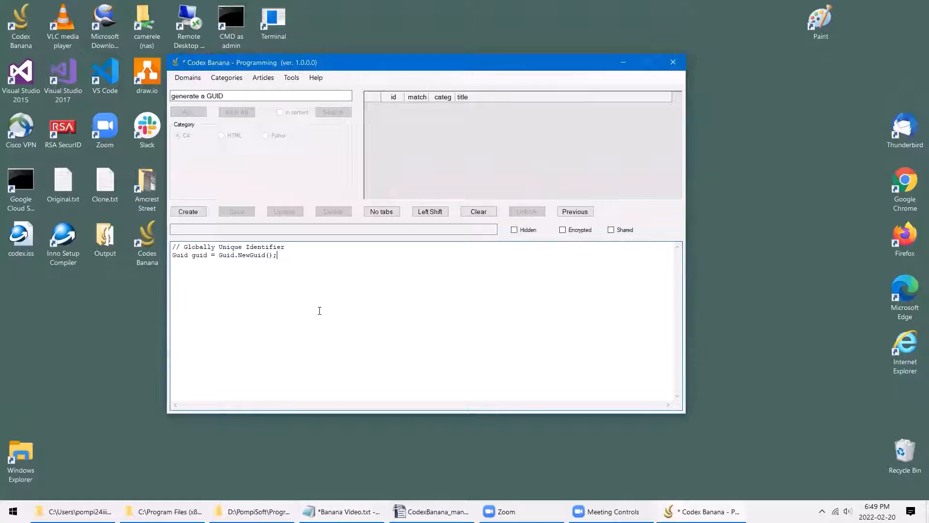
{"action": "left_click", "coordinate": [204, 213]}
{"action": "left_click", "coordinate": [500, 290]}
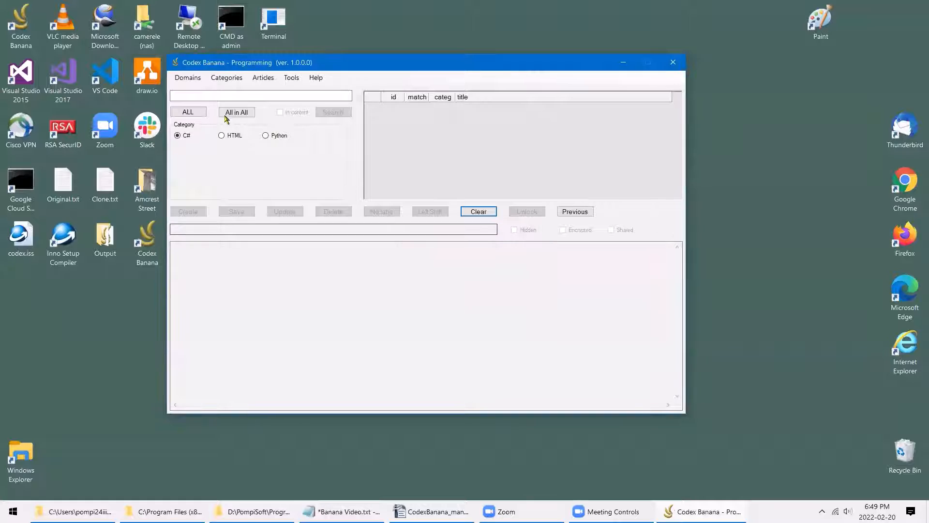
- List every C# article to check the new GUID entry, and clear the results
{"action": "left_click", "coordinate": [188, 112]}
{"action": "left_click", "coordinate": [333, 112]}
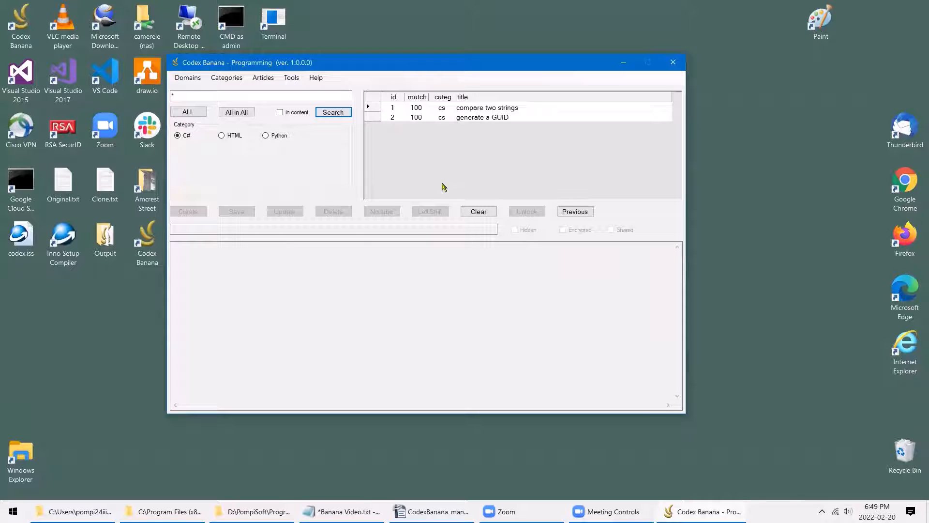
{"action": "left_click", "coordinate": [482, 213]}
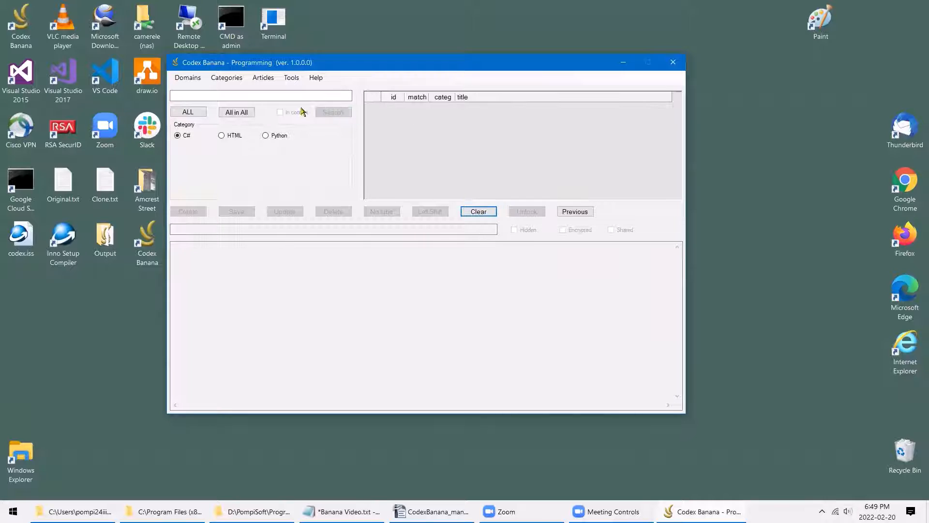
- Create a C# article titled "initialize a string" with the content string hello = "hello world"; and list all C# articles
{"action": "key", "text": "alt+Tab"}
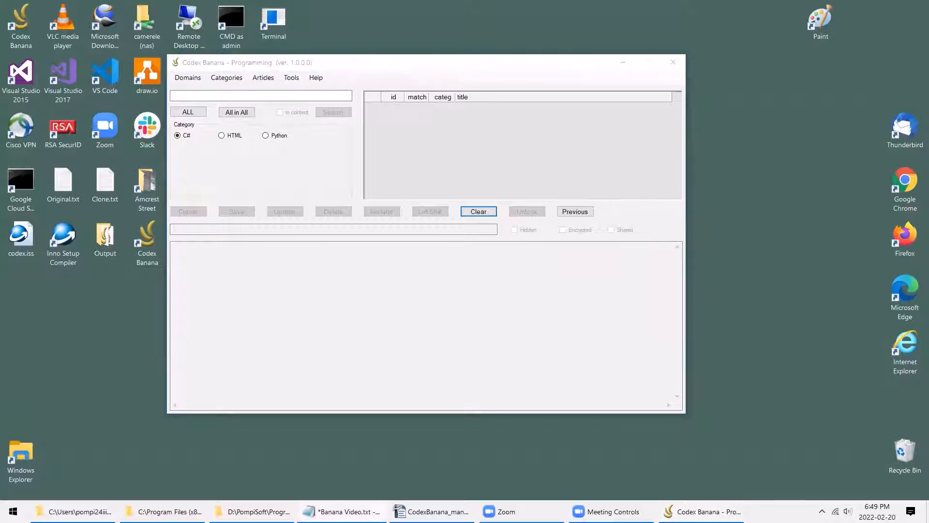
{"action": "left_click", "coordinate": [206, 97]}
{"action": "type", "text": "initialize a string"}
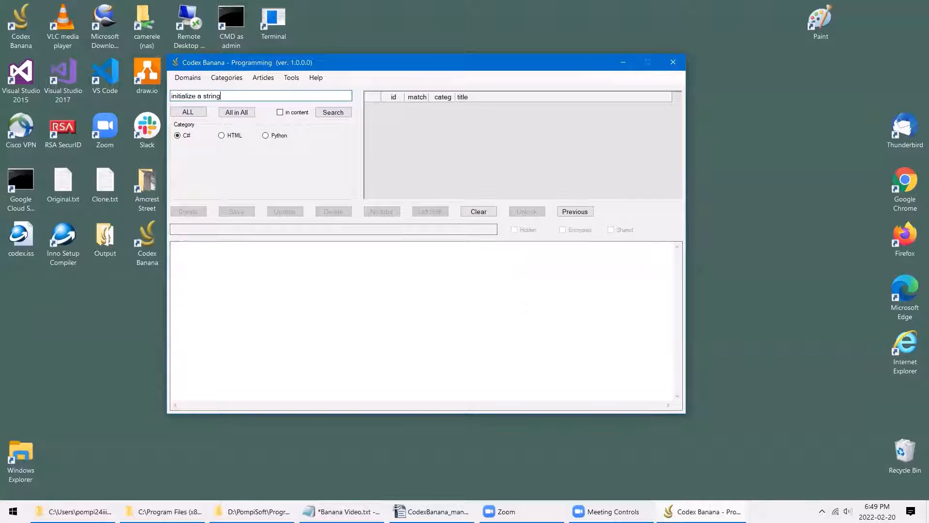
{"action": "key", "text": "alt+Tab"}
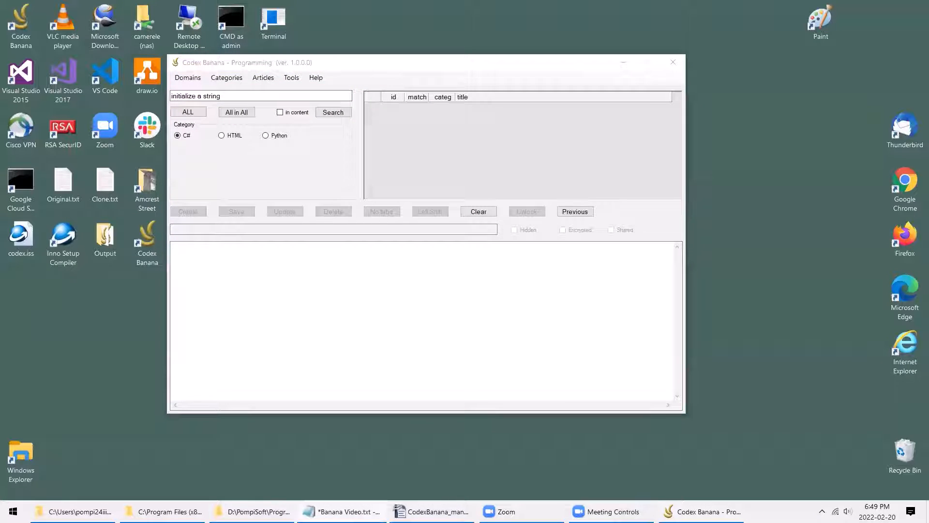
{"action": "left_click", "coordinate": [358, 327]}
{"action": "type", "text": "string hello = \"hello world\";"}
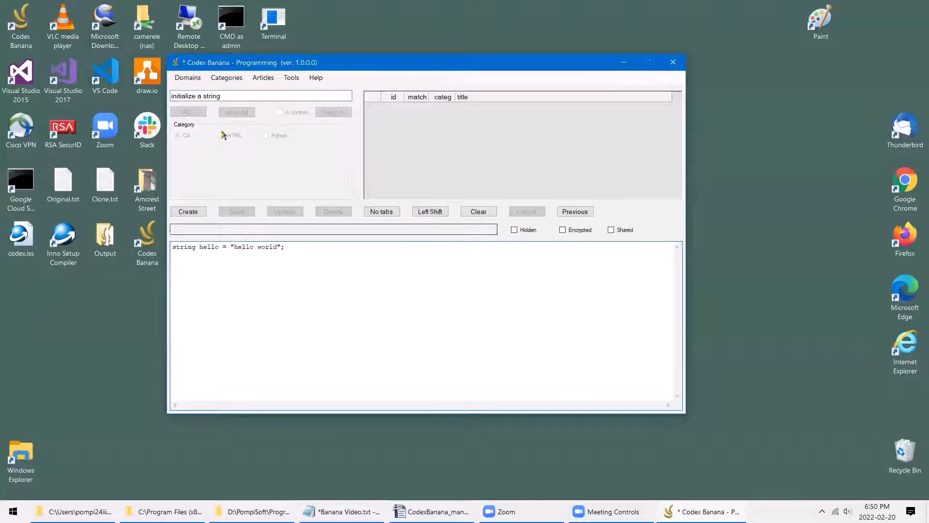
{"action": "left_click", "coordinate": [190, 211]}
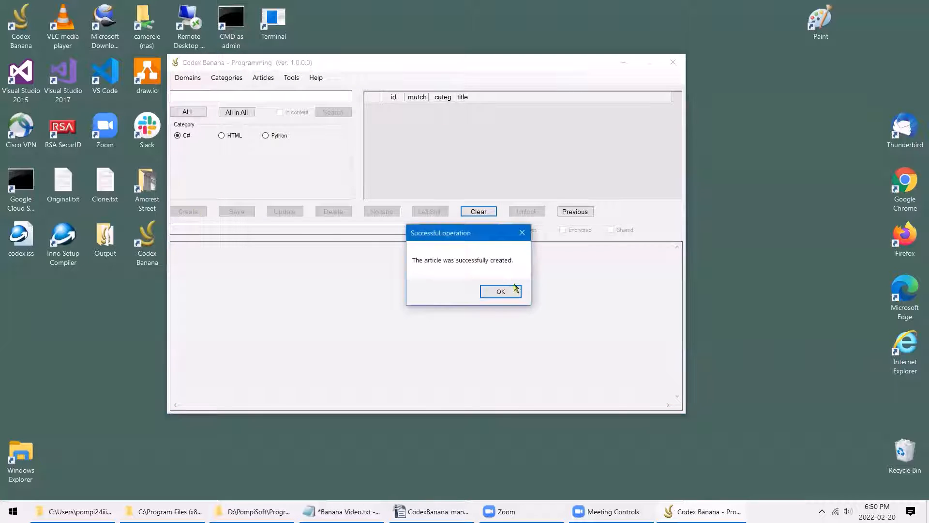
{"action": "left_click", "coordinate": [499, 292]}
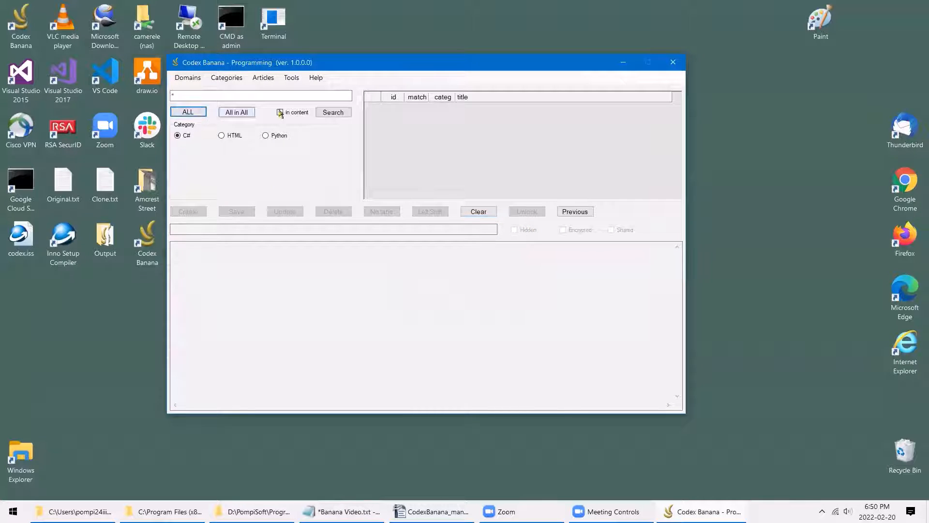
{"action": "left_click", "coordinate": [333, 112]}
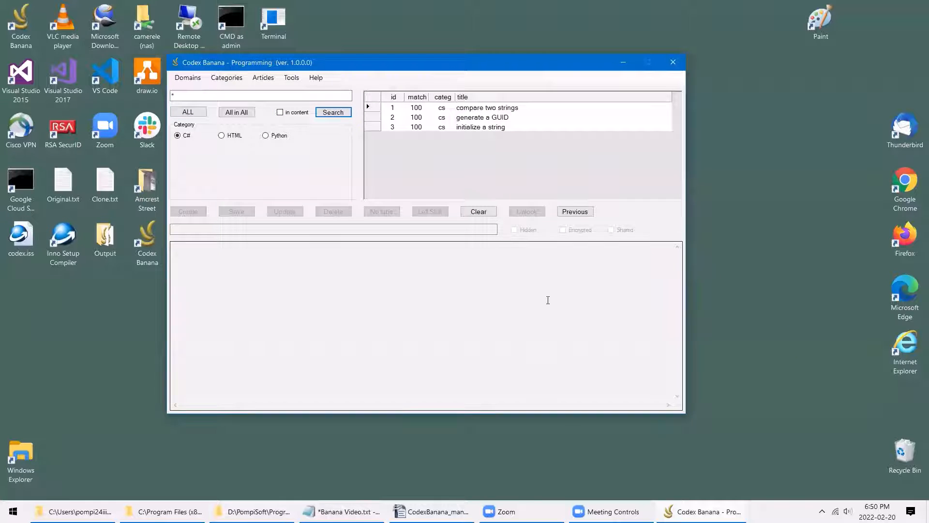
- Create an HTML article titled "align table in page" with the content <table border="1" align="center" .
{"action": "left_click", "coordinate": [228, 137]}
{"action": "left_click", "coordinate": [491, 212]}
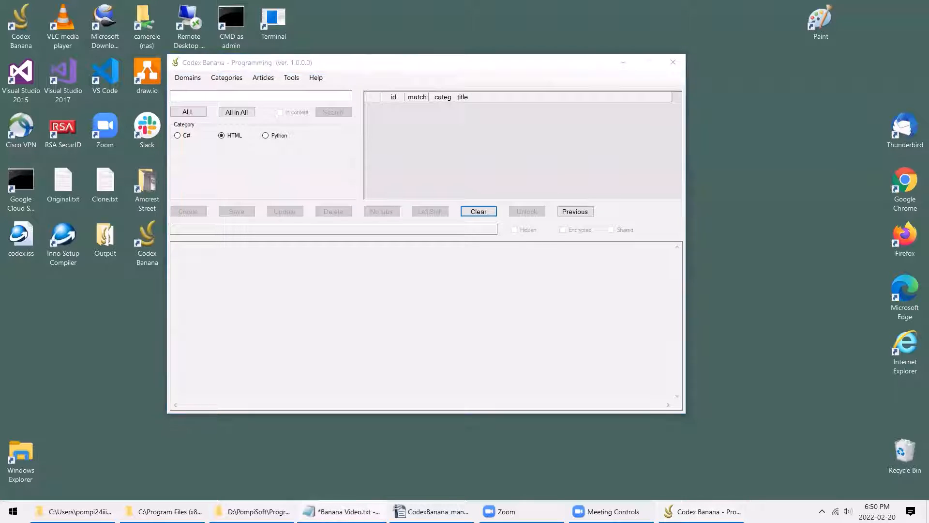
{"action": "left_click", "coordinate": [270, 100]}
{"action": "type", "text": "align table in page"}
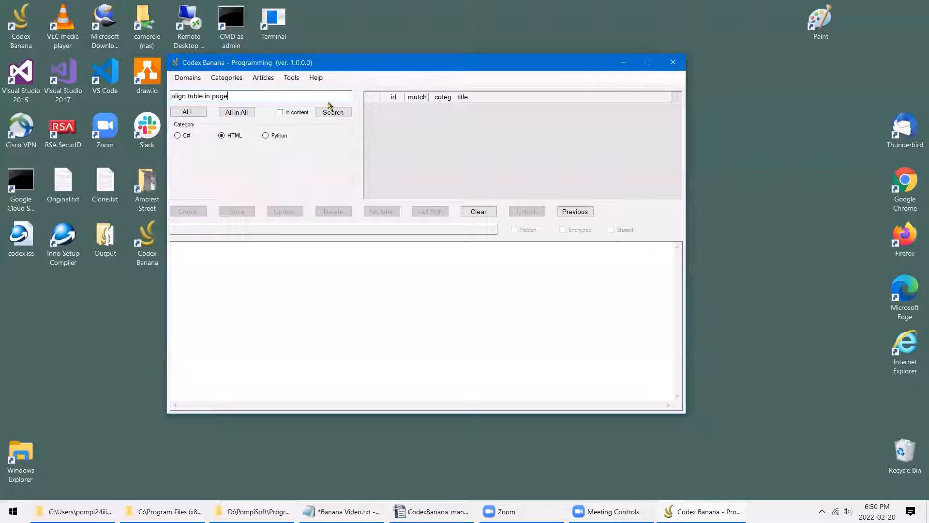
{"action": "key", "text": "alt+Tab"}
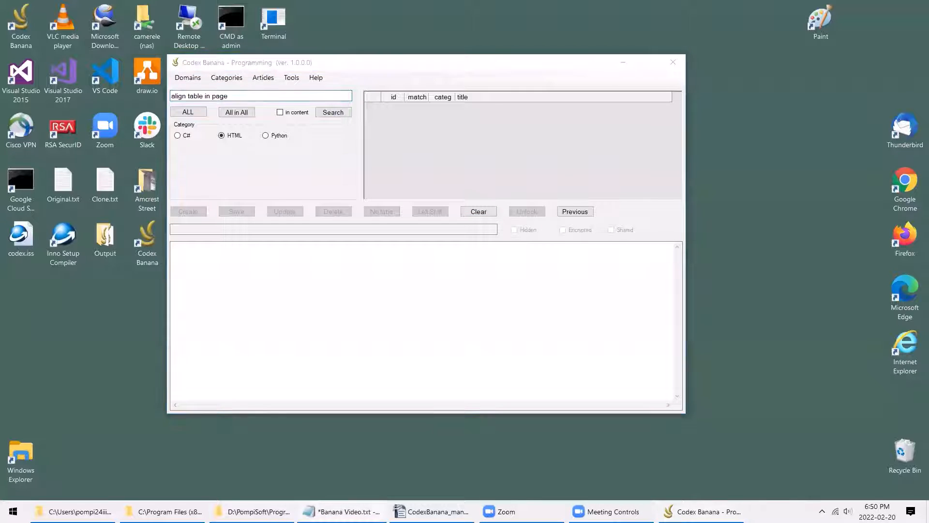
{"action": "left_click", "coordinate": [314, 281]}
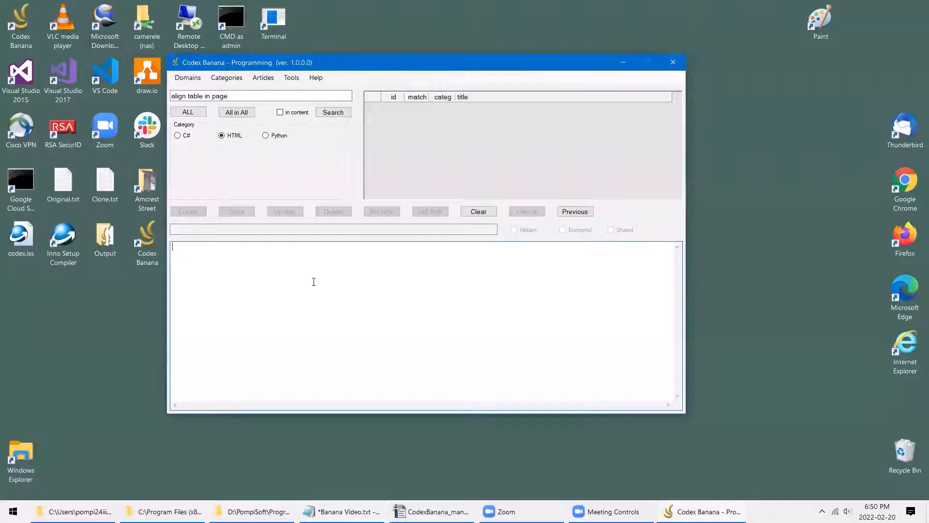
{"action": "type", "text": "<table border=\"1\" align=\"center\" .."}
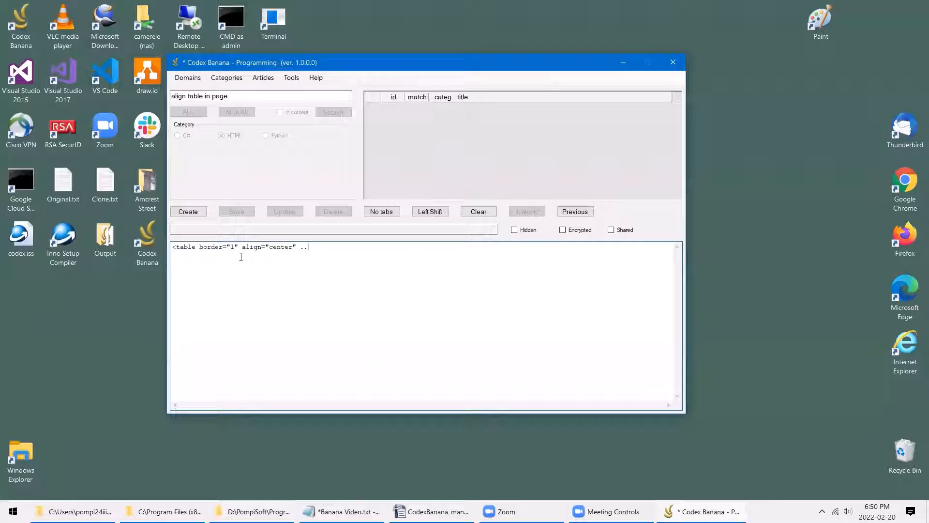
{"action": "left_click", "coordinate": [189, 211]}
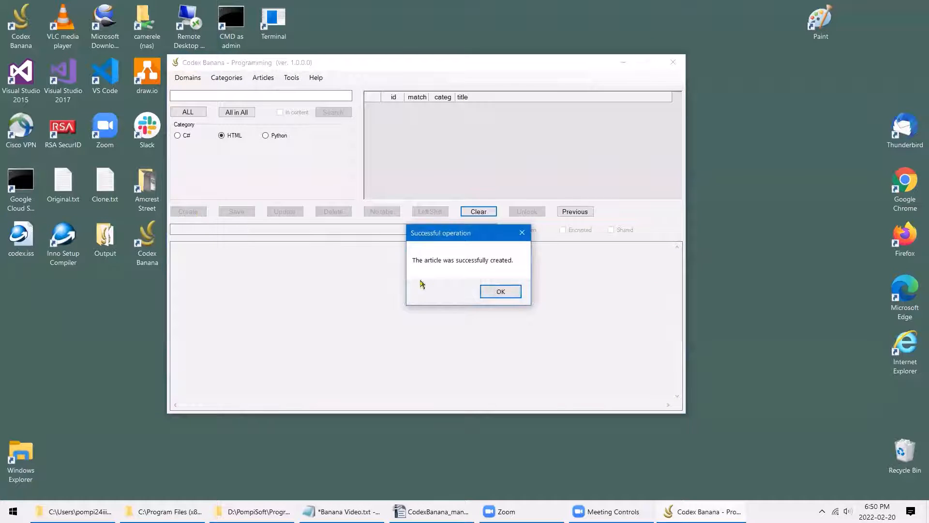
{"action": "left_click", "coordinate": [499, 292]}
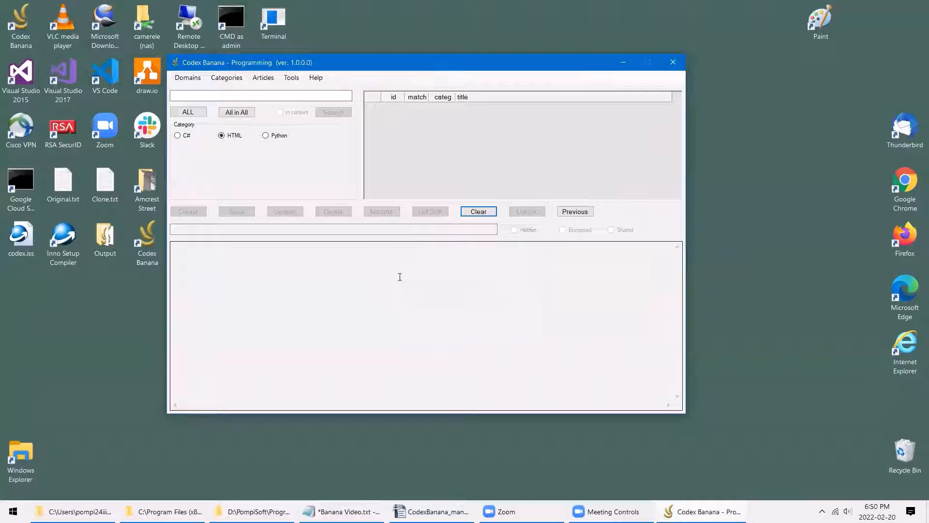
{"action": "left_click", "coordinate": [265, 78]}
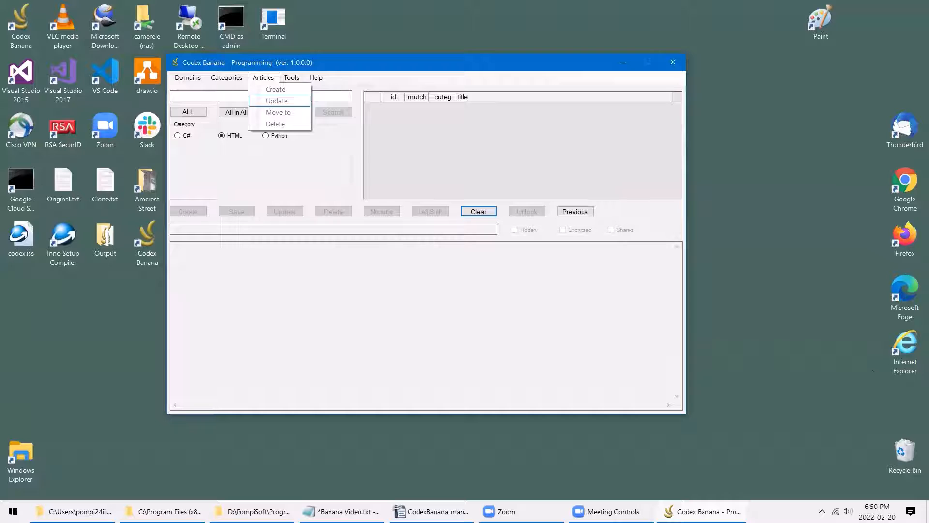
{"action": "left_click", "coordinate": [330, 203]}
- Create a Python article titled "copy a file" with the lines "from shutil import copyfile" and "copyfile( 'C:\\Home\\test1.txt', 'C:\\Home\\test33.txt')", and list all Python articles
{"action": "left_click", "coordinate": [265, 136]}
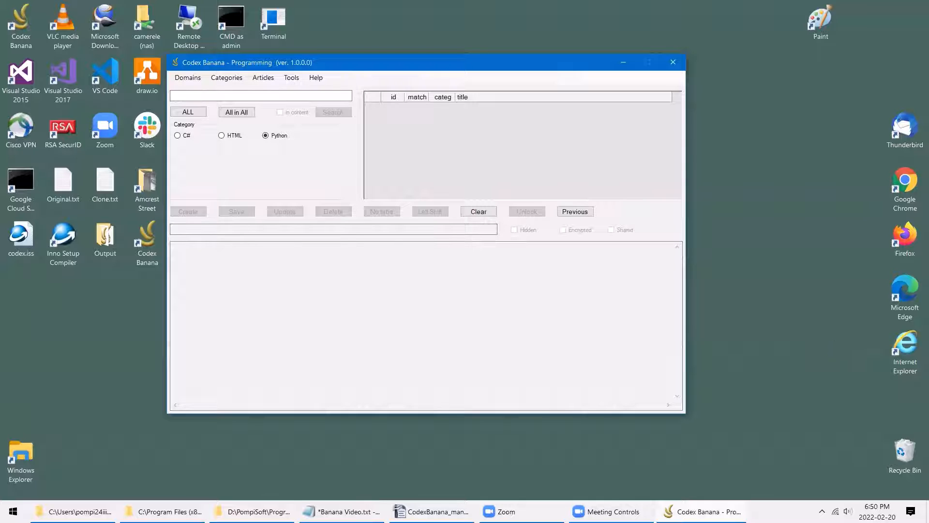
{"action": "key", "text": "alt+Tab"}
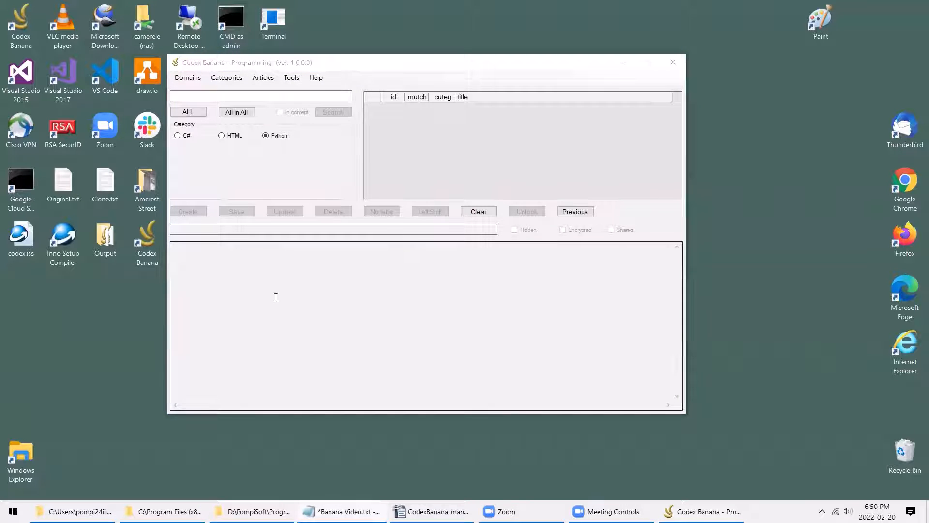
{"action": "left_click", "coordinate": [238, 96]}
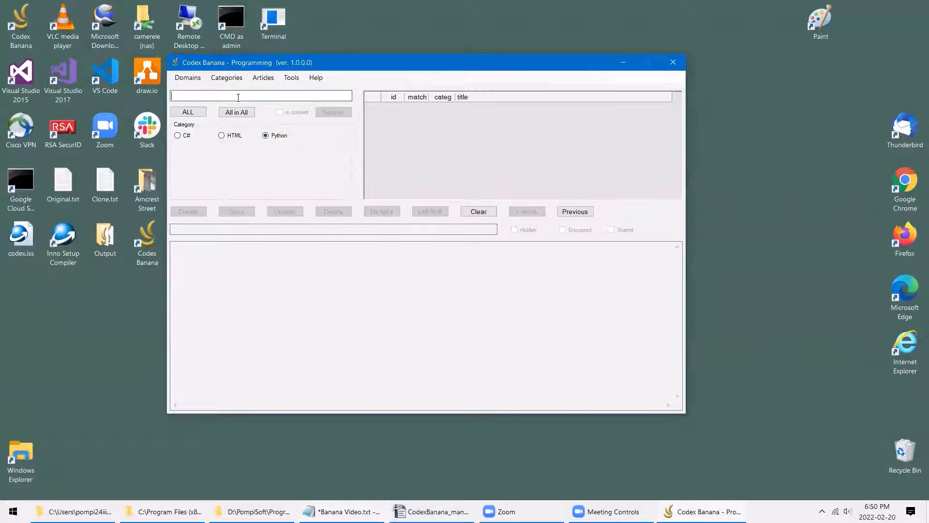
{"action": "type", "text": "copy a file"}
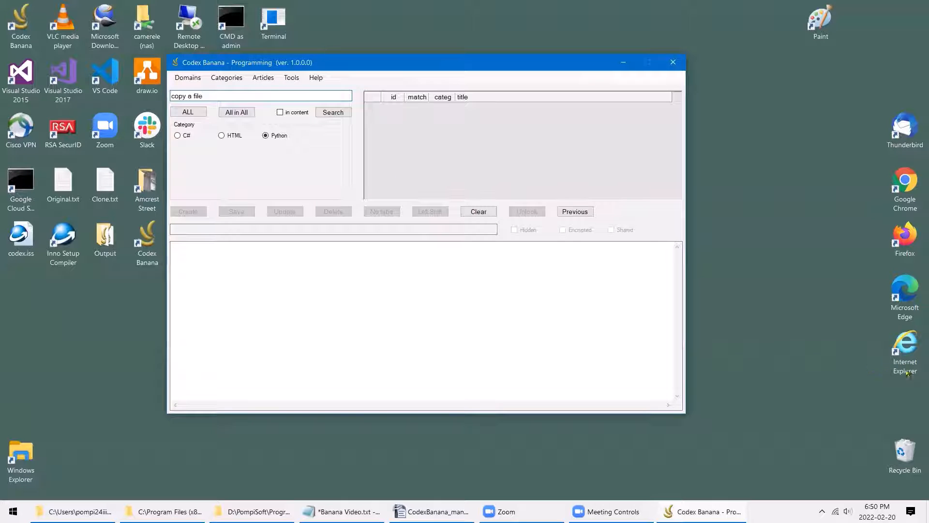
{"action": "key", "text": "alt+Tab"}
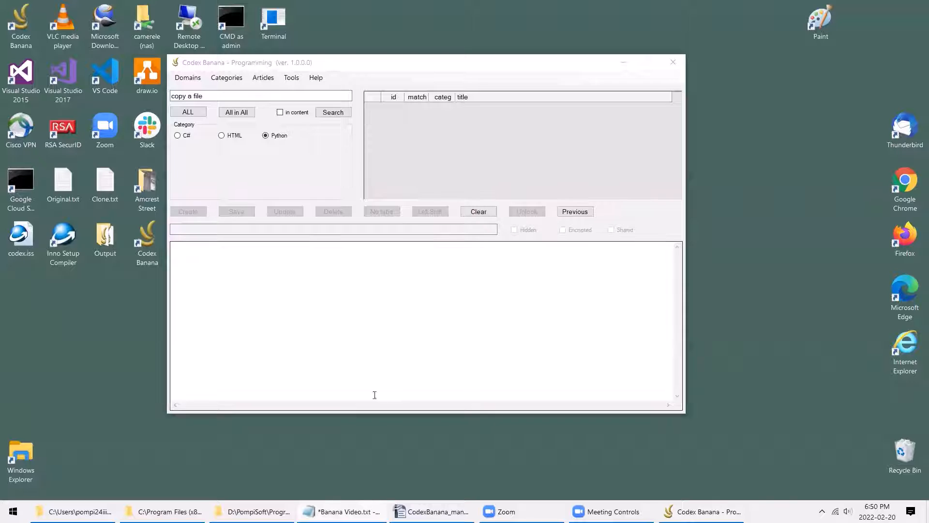
{"action": "left_click", "coordinate": [365, 316]}
{"action": "type", "text": "from shutil import copyfile copyfile( 'C:\\\\Home\\\\test1.txt', 'C:\\\\Home\\\\test33.txt')"}
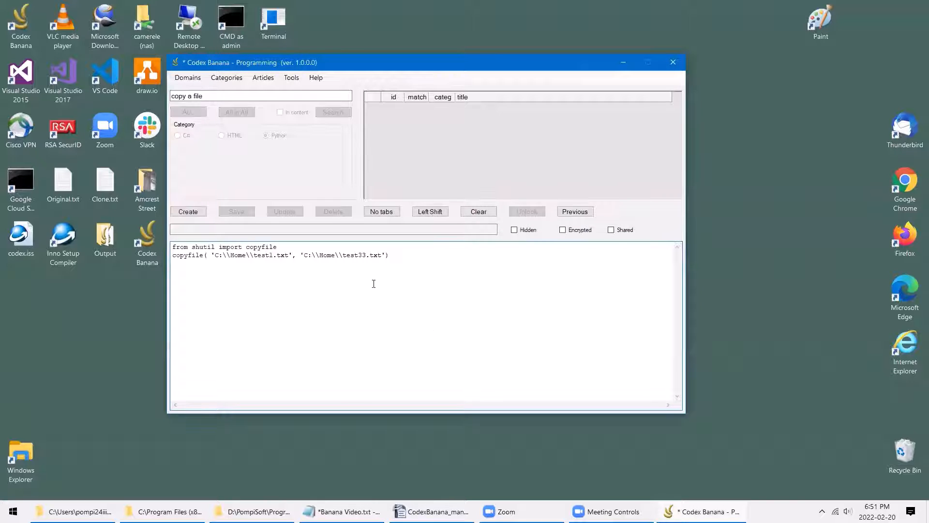
{"action": "left_click", "coordinate": [263, 78]}
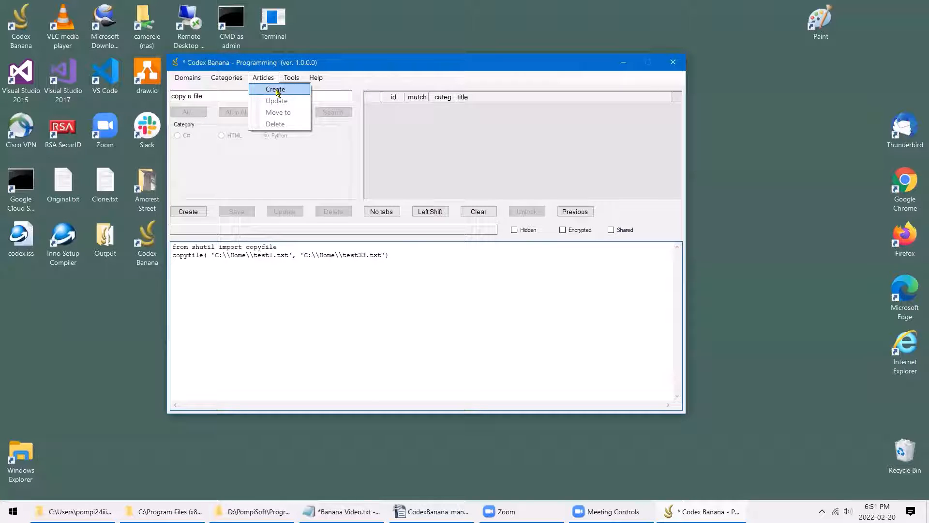
{"action": "left_click", "coordinate": [276, 90]}
{"action": "left_click", "coordinate": [500, 290]}
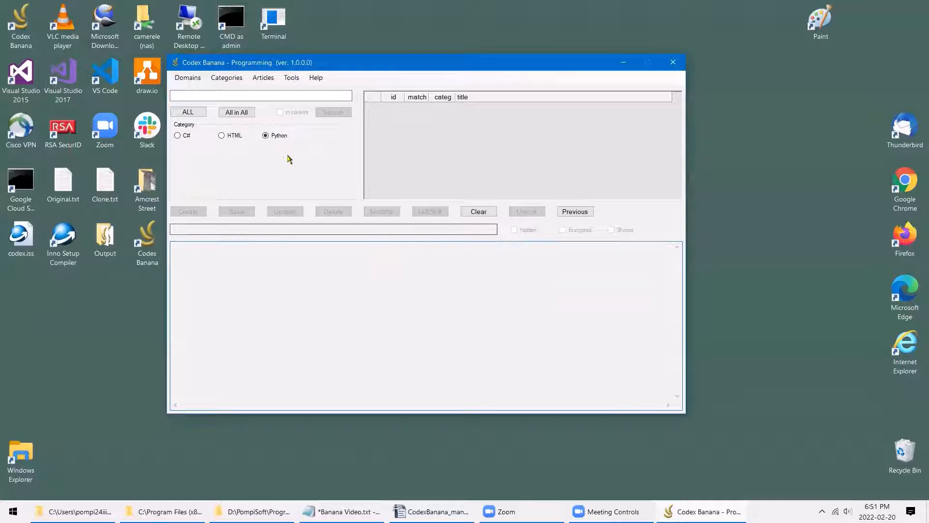
{"action": "left_click", "coordinate": [187, 112]}
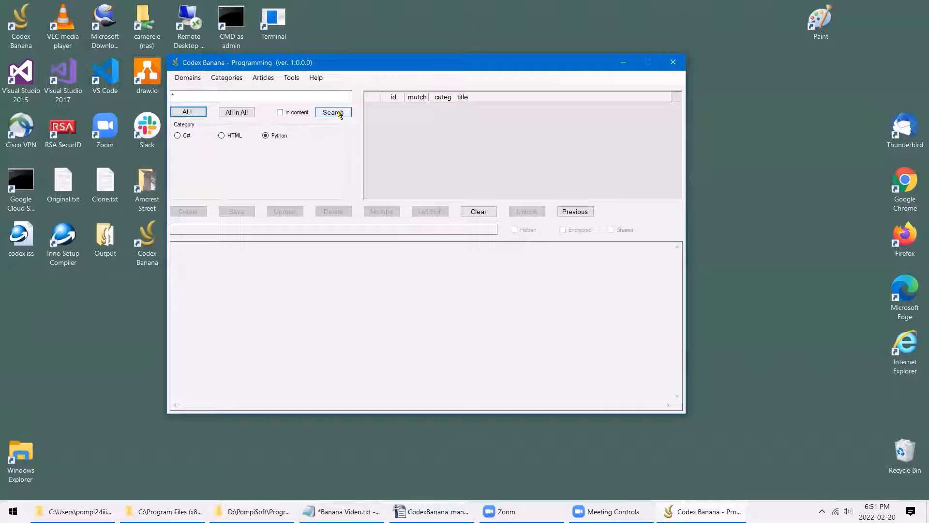
{"action": "left_click", "coordinate": [339, 113]}
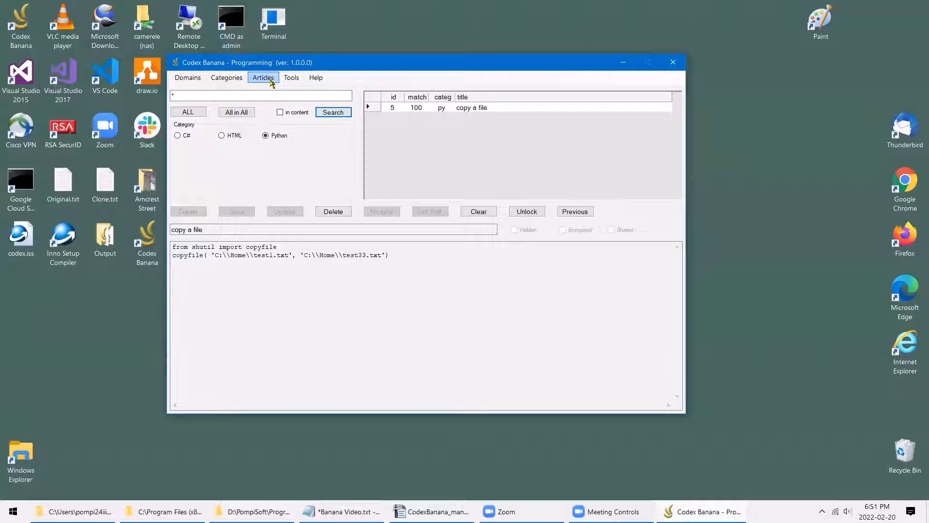
- Switch to the Personal domain and clear its welcome text
{"action": "left_click", "coordinate": [195, 80]}
{"action": "mouse_move", "coordinate": [198, 90]}
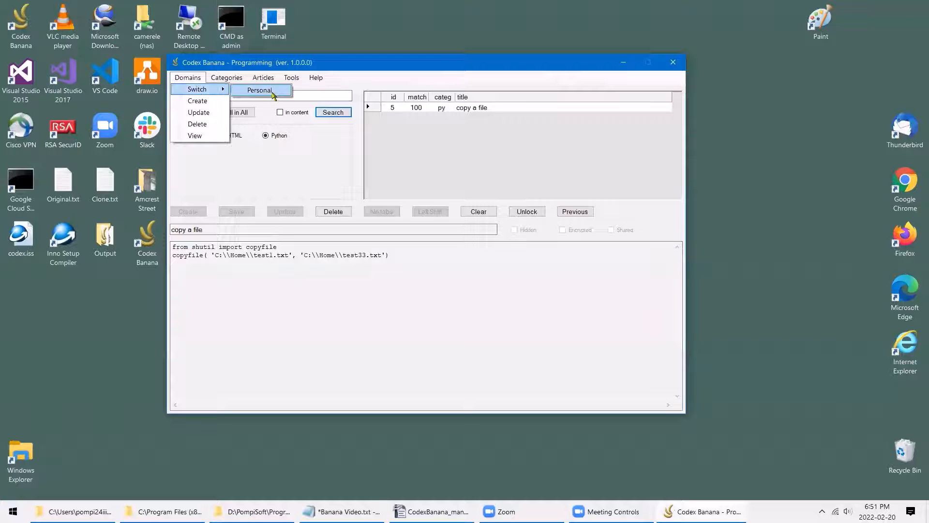
{"action": "left_click", "coordinate": [271, 93]}
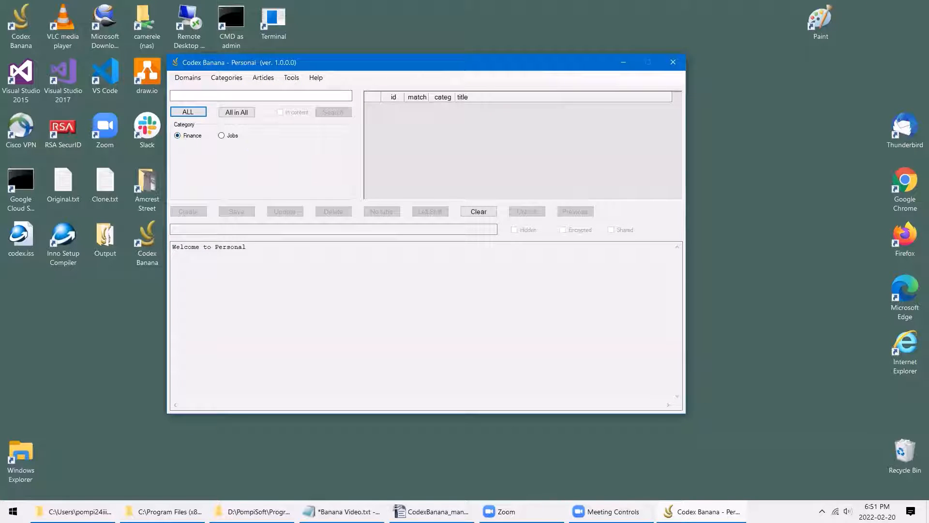
{"action": "left_click", "coordinate": [491, 215]}
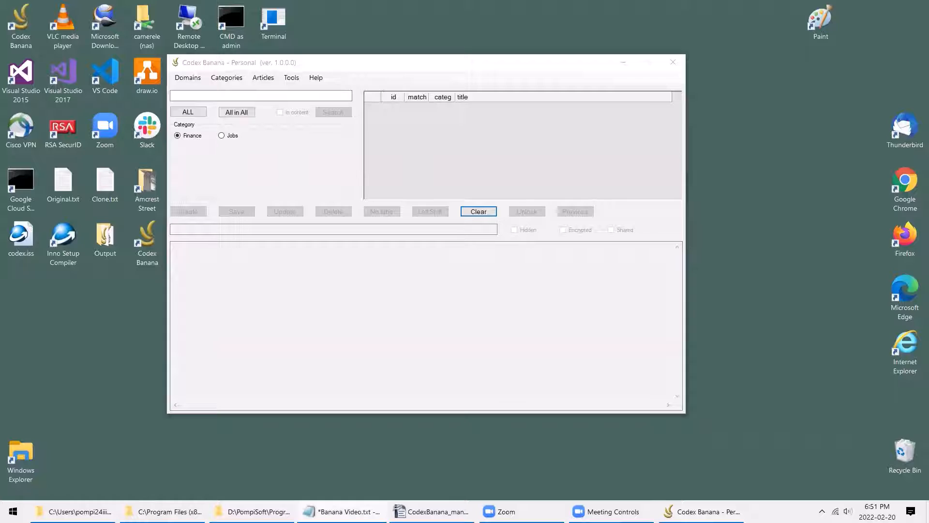
{"action": "left_click", "coordinate": [209, 94]}
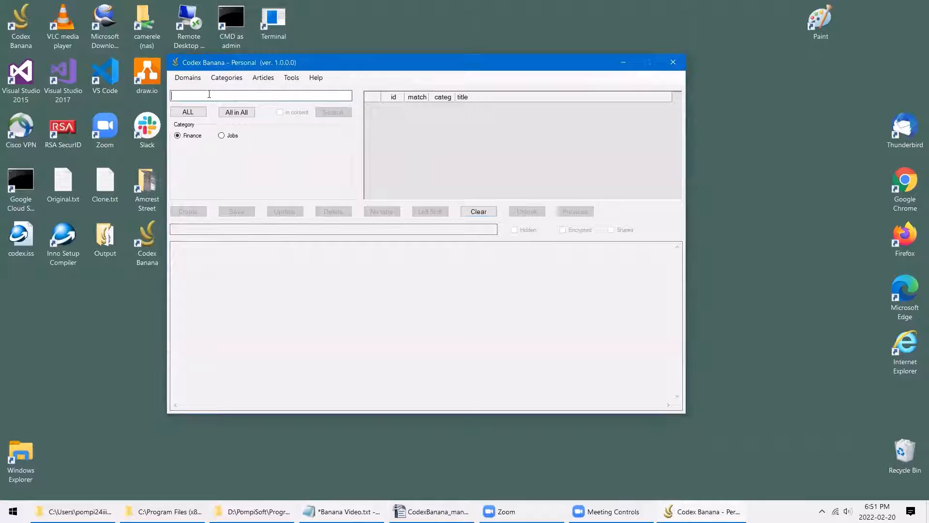
{"action": "type", "text": "Dow DJIA chart at marketwatch"}
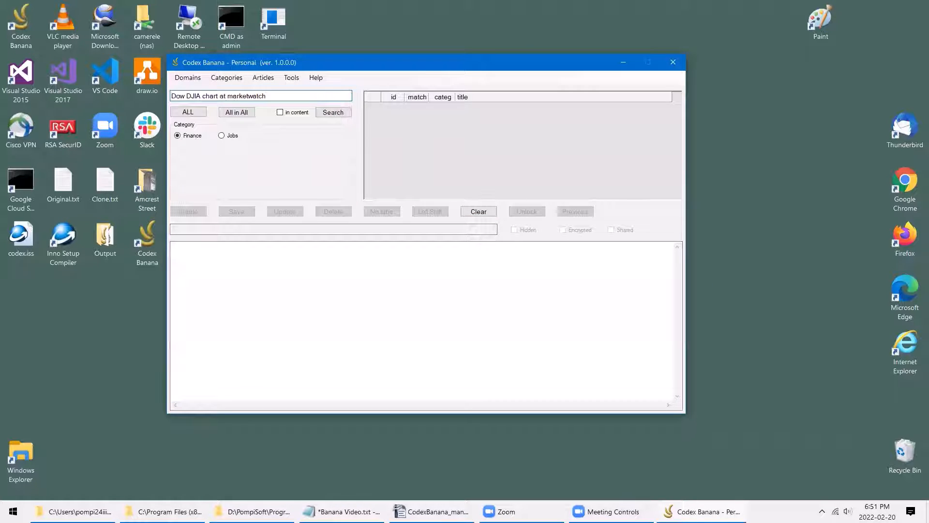
{"action": "key", "text": "alt+Tab"}
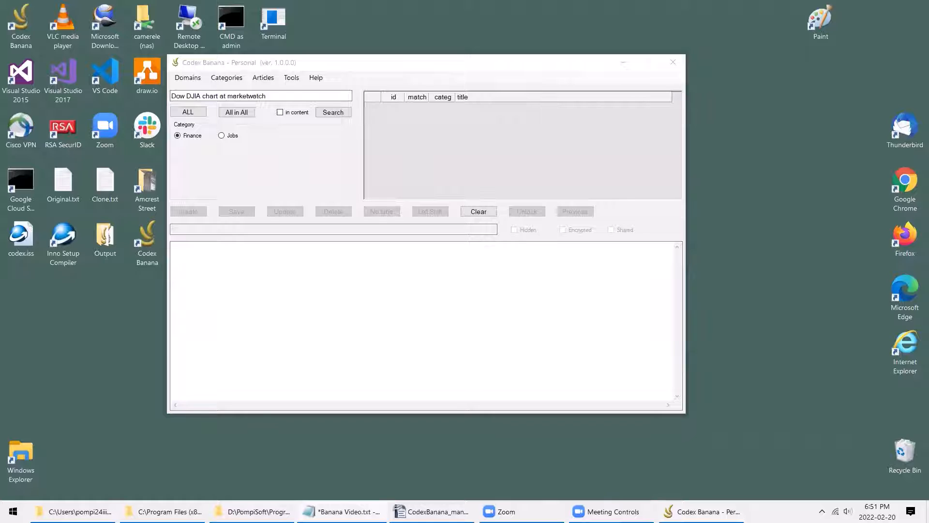
{"action": "left_click", "coordinate": [289, 272]}
{"action": "type", "text": "https://www.marketwatch.com/investing/index/djia?mod=mw_quote_recentlyviewed"}
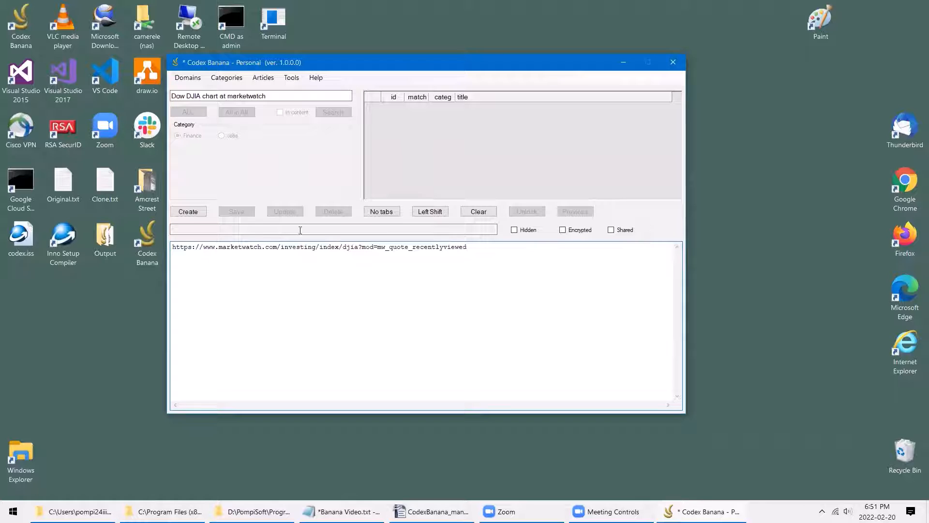
{"action": "left_click", "coordinate": [298, 96]}
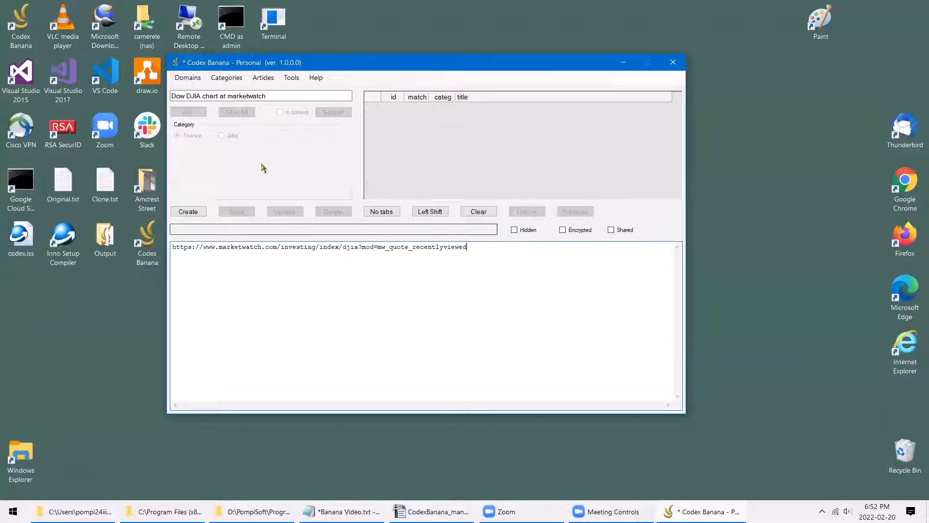
{"action": "left_click", "coordinate": [262, 78]}
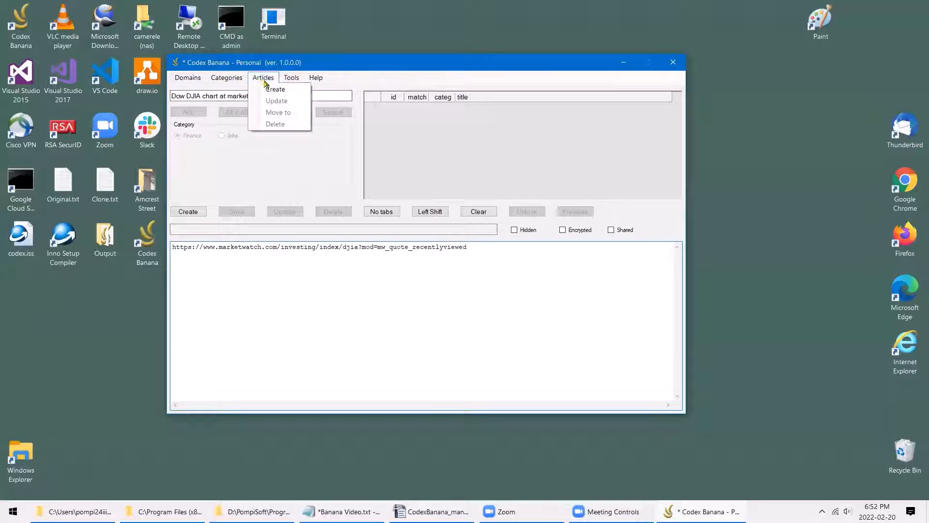
{"action": "left_click", "coordinate": [274, 87]}
{"action": "left_click", "coordinate": [500, 292]}
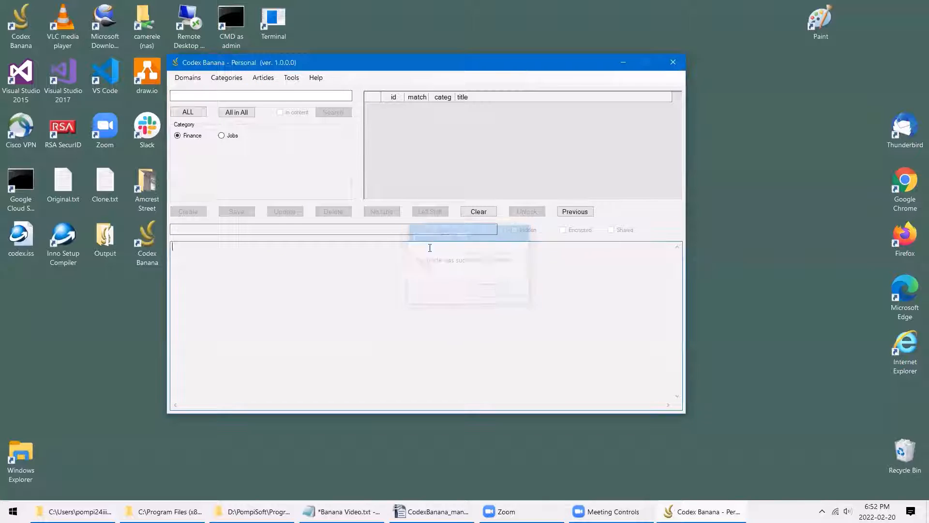
- List all Finance articles, view the "Dow DJIA chart at marketwatch" entry, and clear the results
{"action": "left_click", "coordinate": [320, 114]}
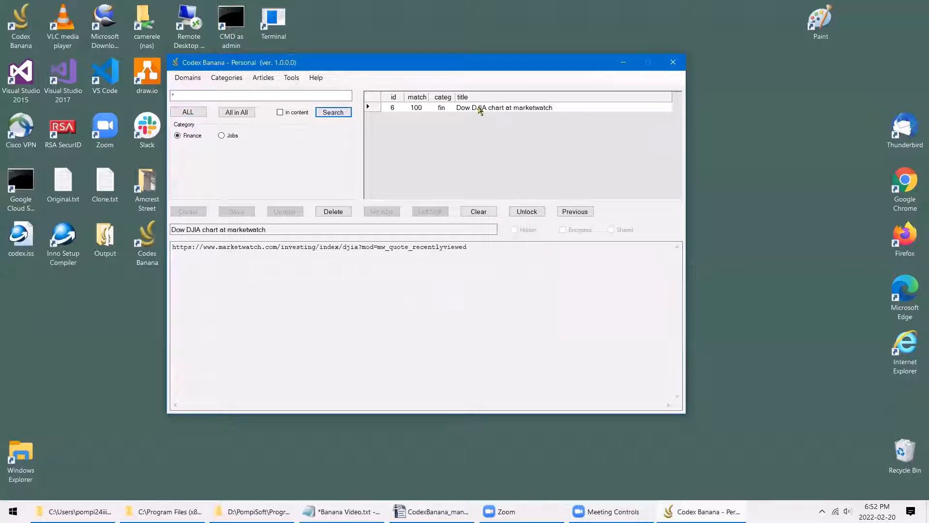
{"action": "left_click", "coordinate": [477, 108]}
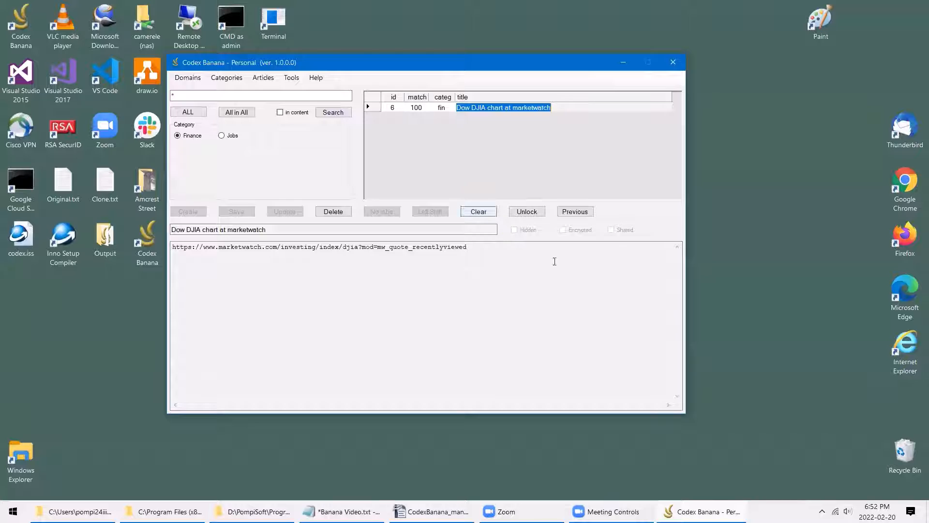
{"action": "left_click", "coordinate": [494, 215]}
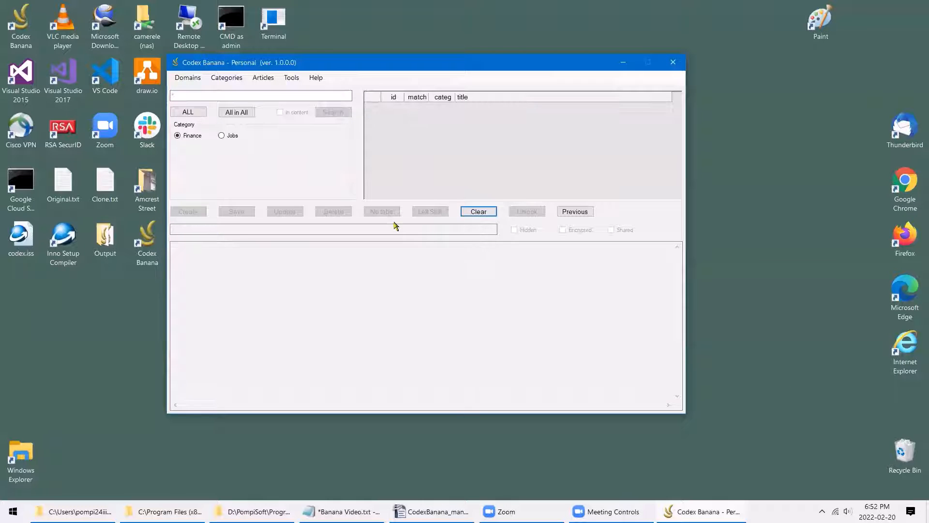
- Create a Jobs article titled "my dream job" with the lines "do nothing all day" and "be paid 1 bazillion dollars pe year"
{"action": "left_click", "coordinate": [222, 136]}
{"action": "key", "text": "alt+Tab"}
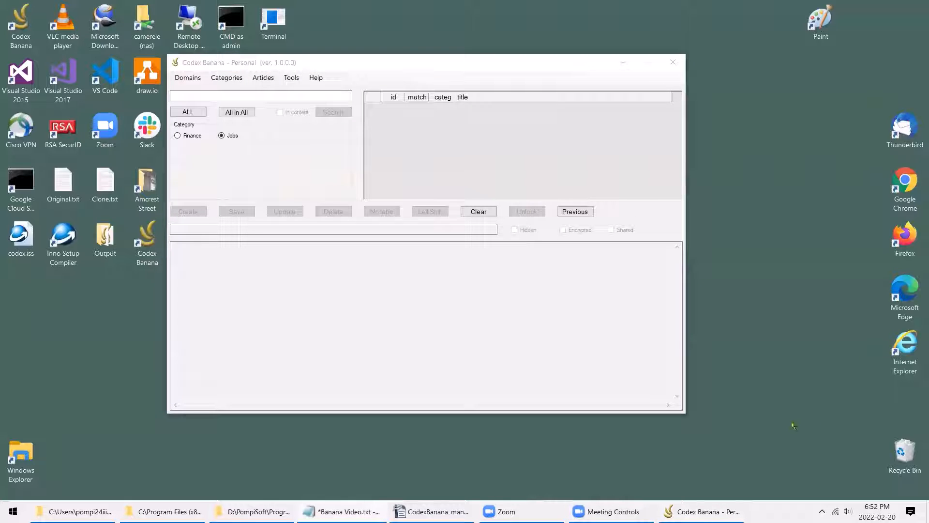
{"action": "left_click", "coordinate": [277, 97]}
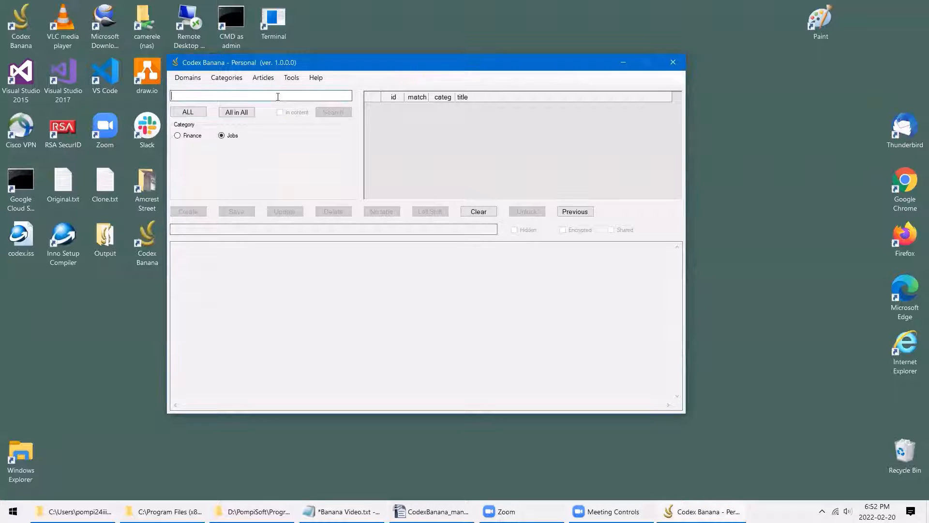
{"action": "type", "text": "my dream job"}
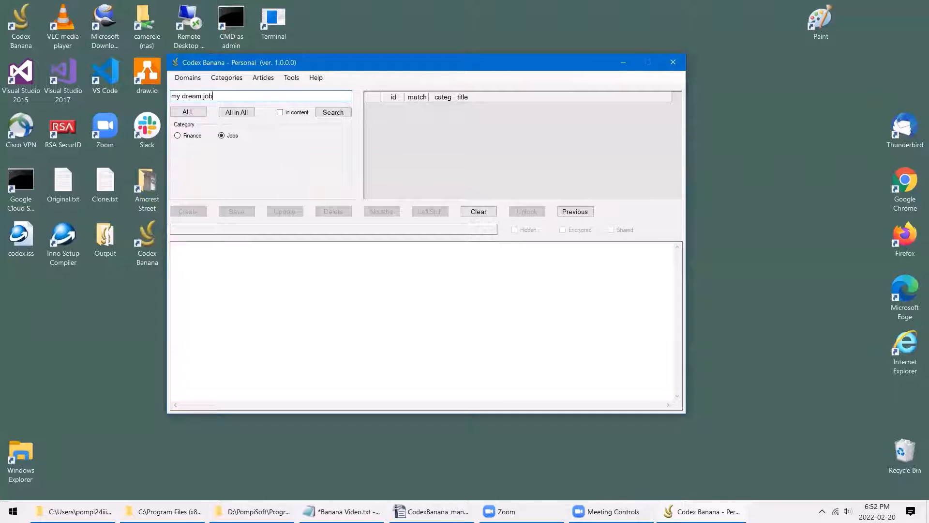
{"action": "key", "text": "alt+Tab"}
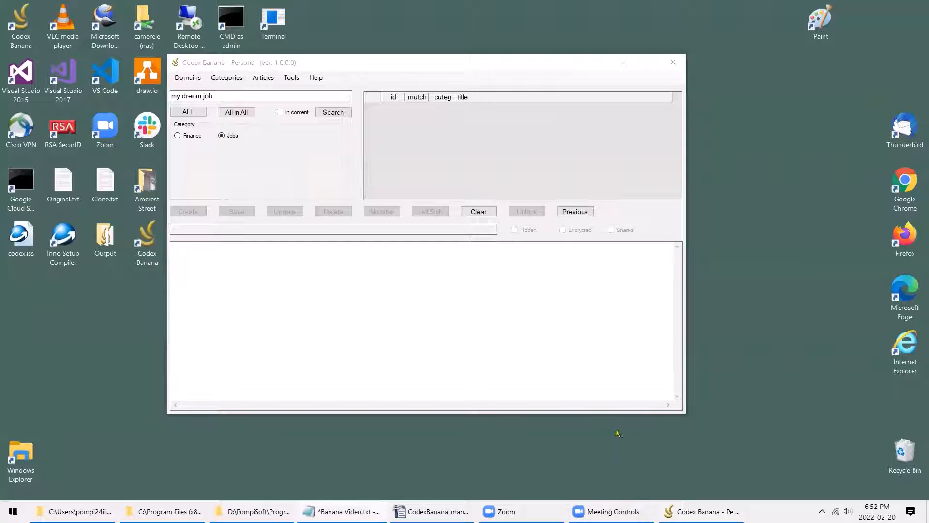
{"action": "left_click", "coordinate": [406, 324]}
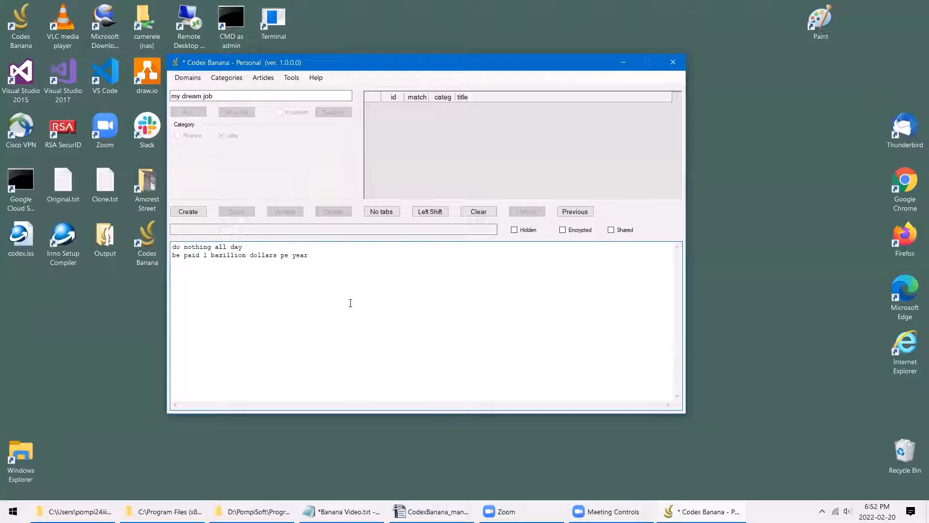
{"action": "left_click", "coordinate": [191, 212]}
{"action": "left_click", "coordinate": [489, 293]}
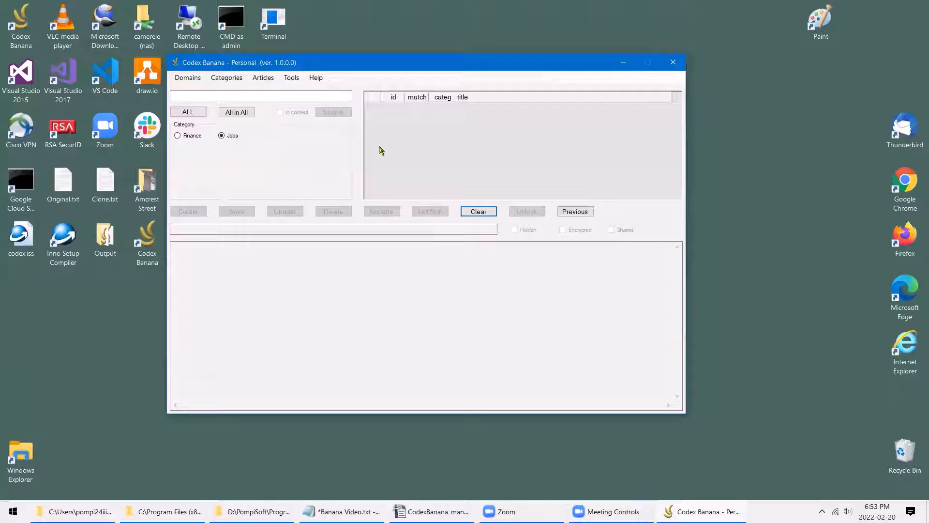
{"action": "left_click", "coordinate": [271, 81]}
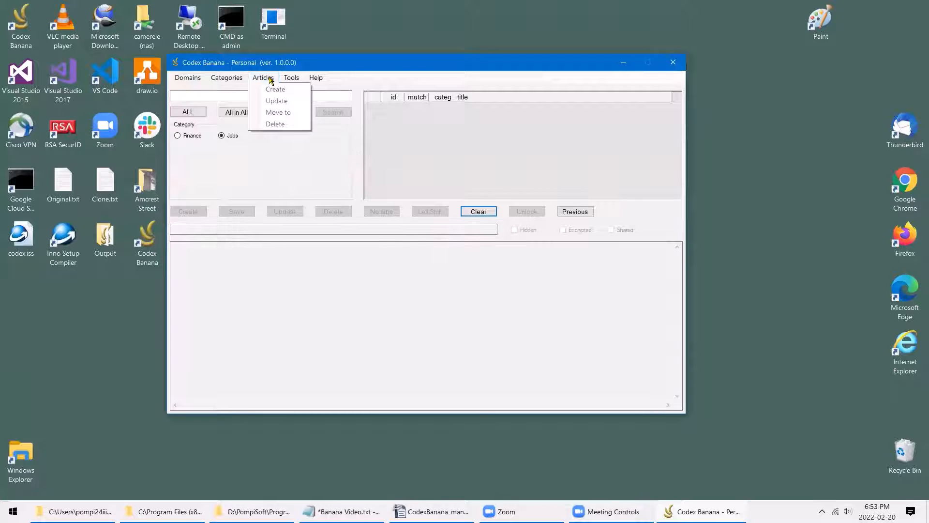
{"action": "left_click", "coordinate": [251, 153]}
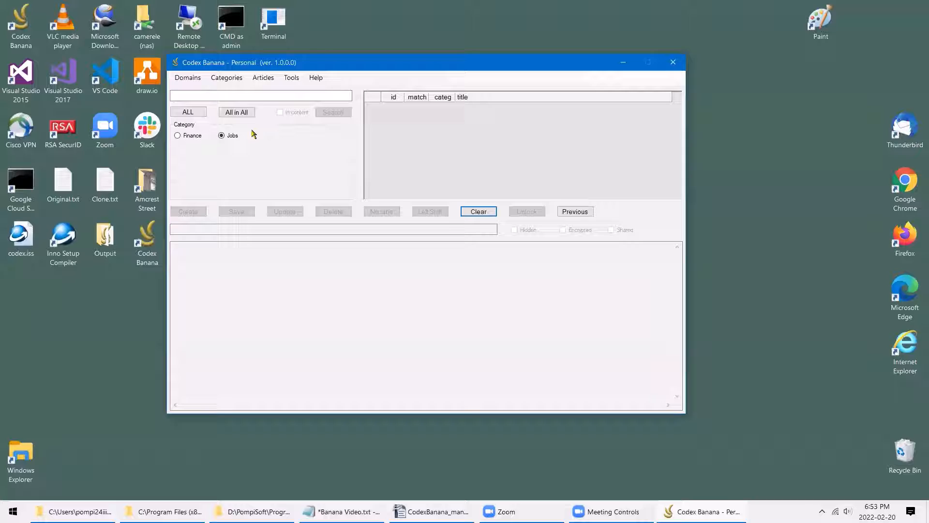
{"action": "left_click", "coordinate": [262, 78]}
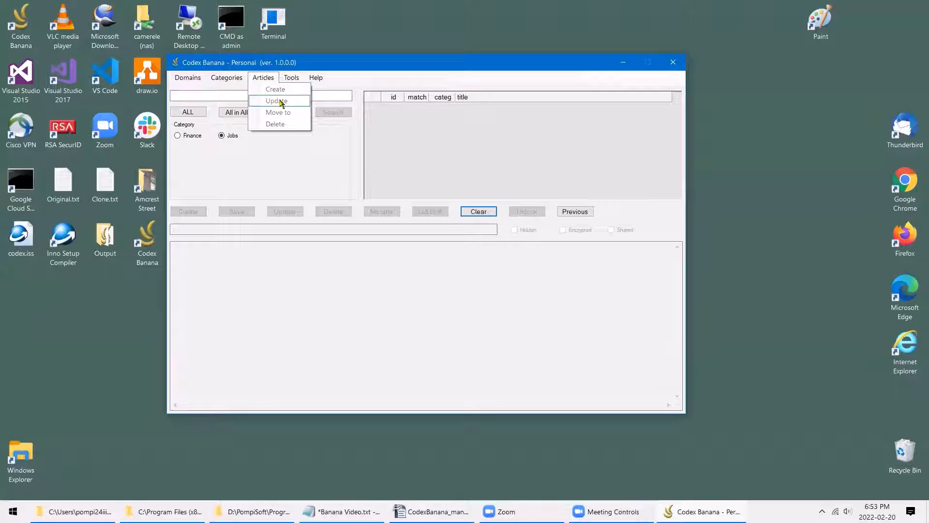
- Switch to the Programming domain and list all C# articles
{"action": "left_click", "coordinate": [189, 78]}
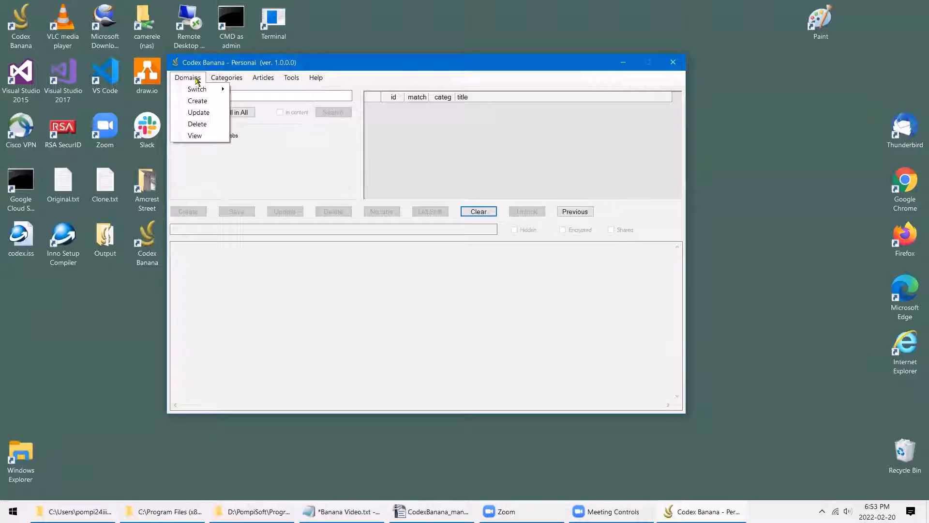
{"action": "mouse_move", "coordinate": [220, 93]}
{"action": "left_click", "coordinate": [264, 90]}
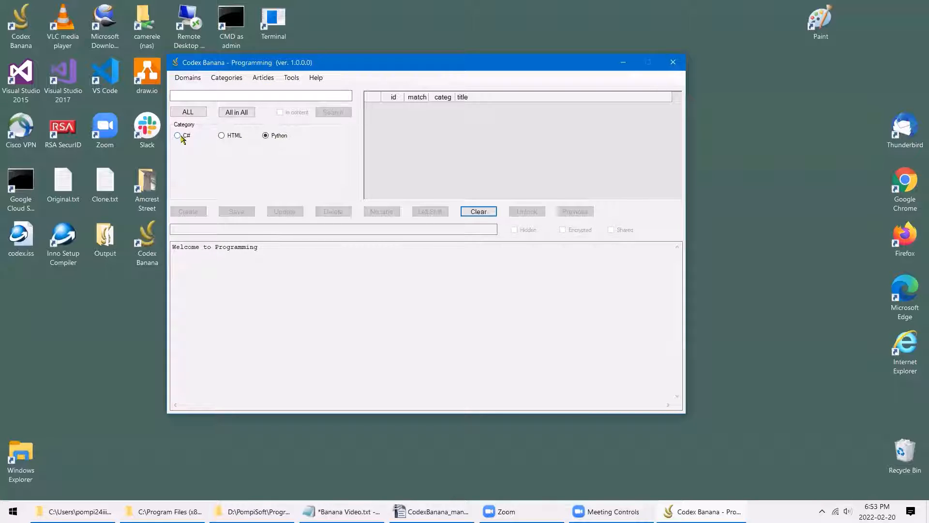
{"action": "left_click", "coordinate": [178, 136]}
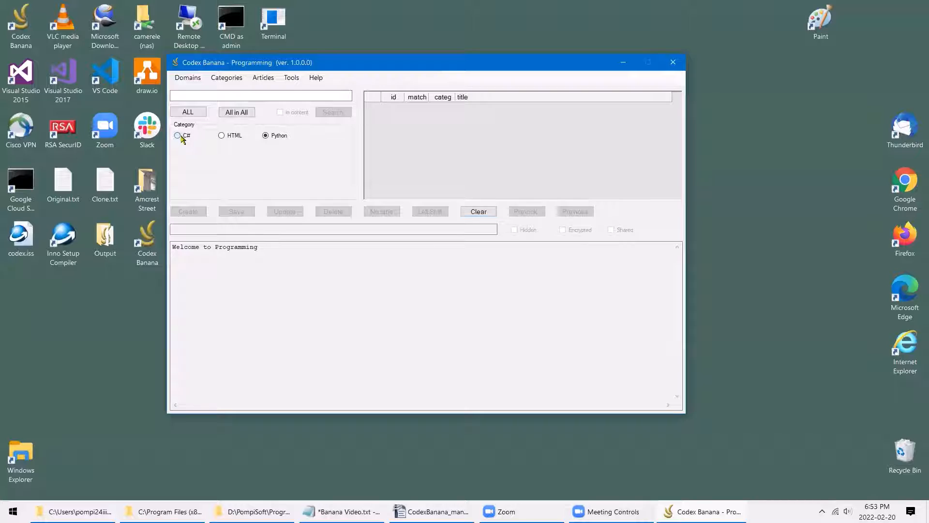
{"action": "left_click", "coordinate": [200, 113]}
{"action": "left_click", "coordinate": [338, 115]}
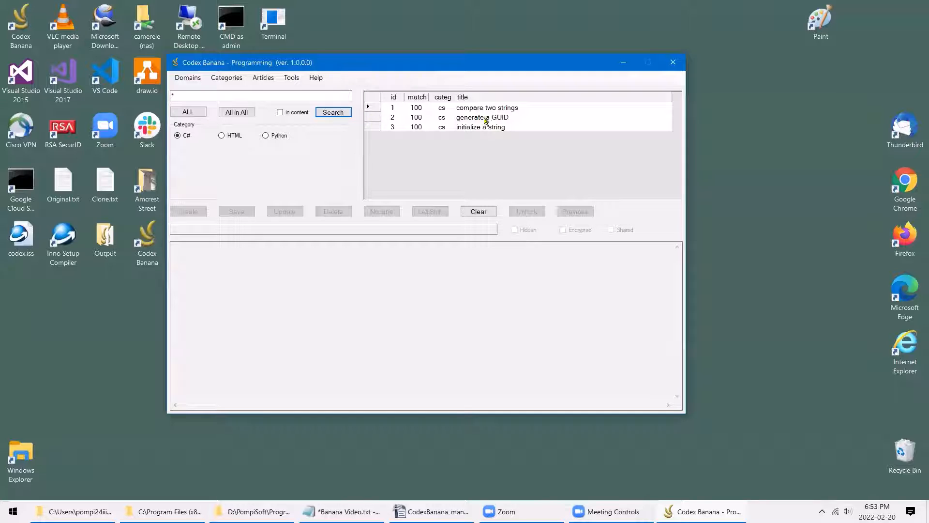
- View the C# article "initialize a string" and select the text of its locked title and content
{"action": "left_click", "coordinate": [374, 128]}
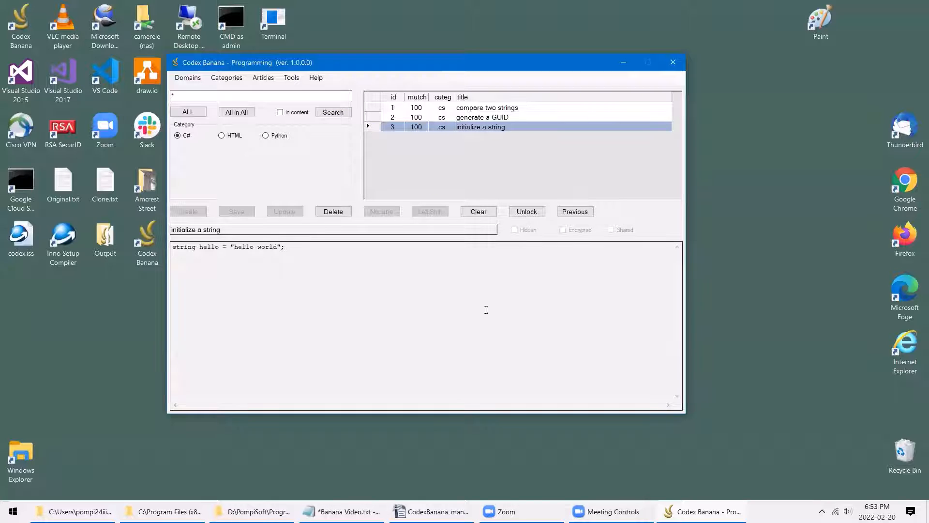
{"action": "left_click", "coordinate": [251, 248]}
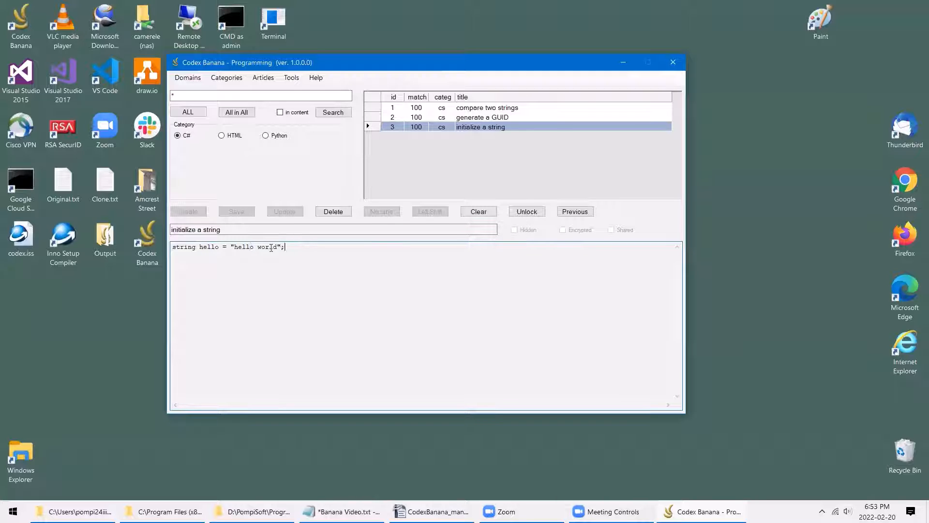
{"action": "left_click_drag", "start_coordinate": [286, 248], "coordinate": [212, 247]}
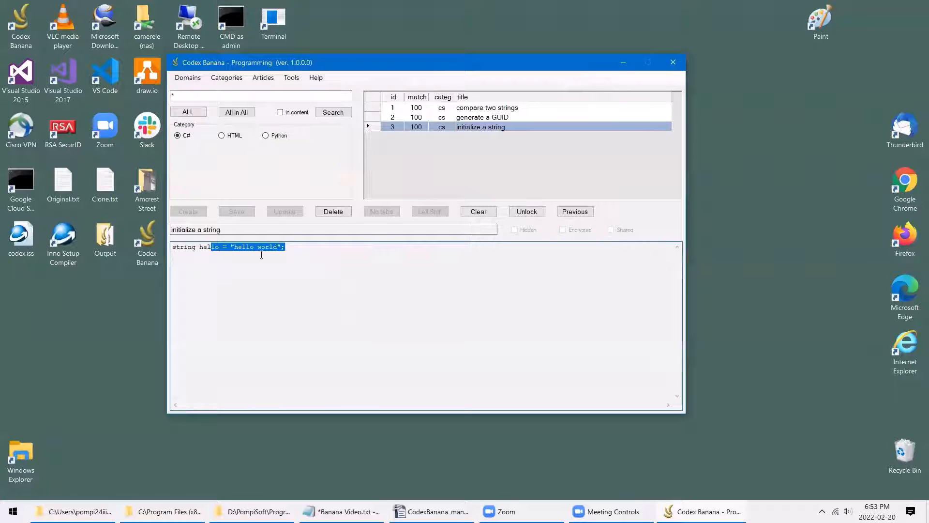
{"action": "left_click_drag", "start_coordinate": [221, 229], "coordinate": [170, 230]}
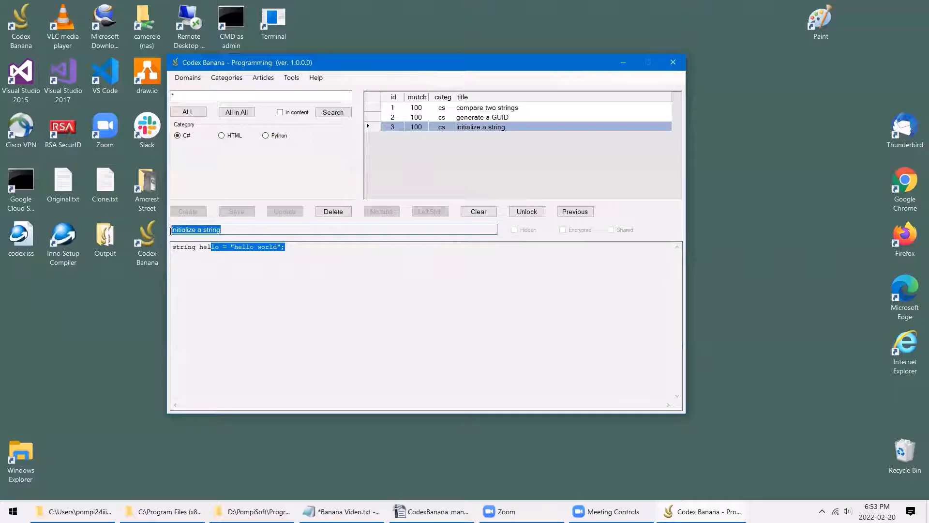
{"action": "left_click_drag", "start_coordinate": [290, 247], "coordinate": [179, 248]}
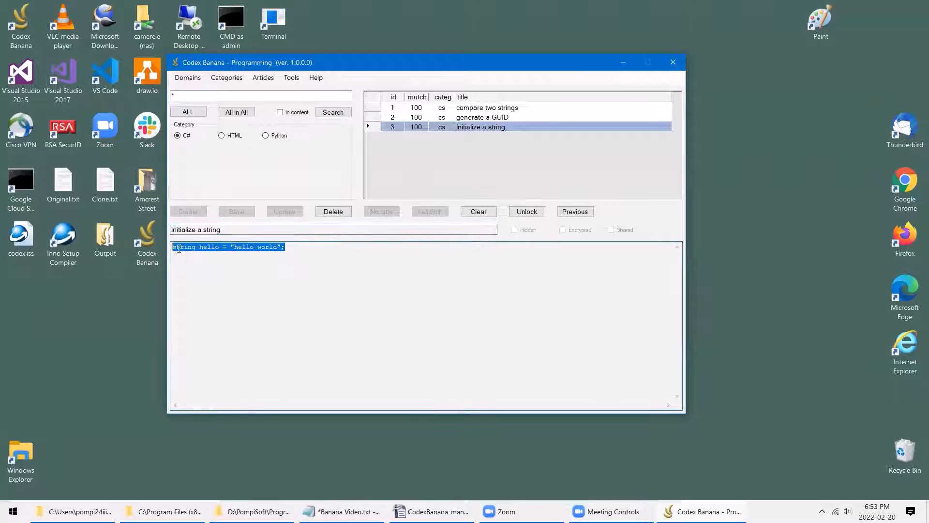
{"action": "left_click", "coordinate": [562, 300]}
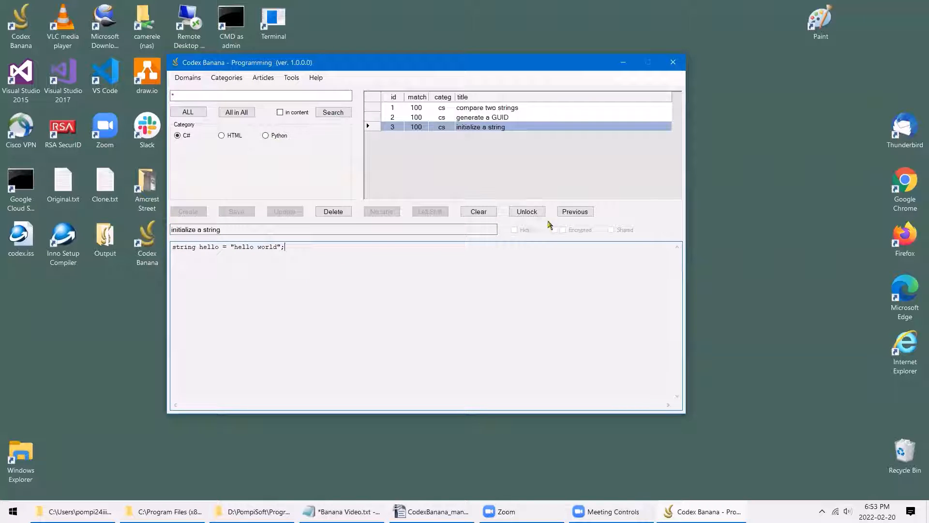
- Unlock the article, retitle it "initialize my string", change its string value to "hello world 2", and update it
{"action": "left_click", "coordinate": [527, 213]}
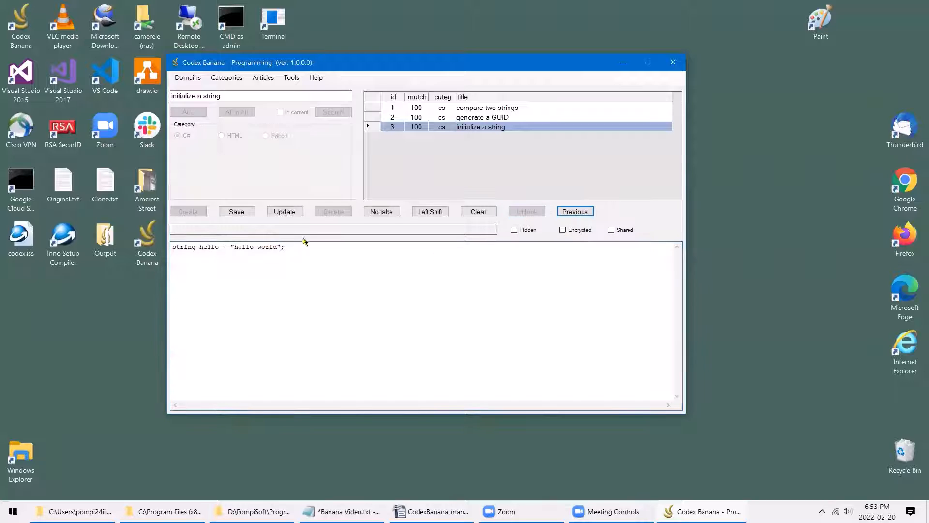
{"action": "left_click", "coordinate": [237, 96]}
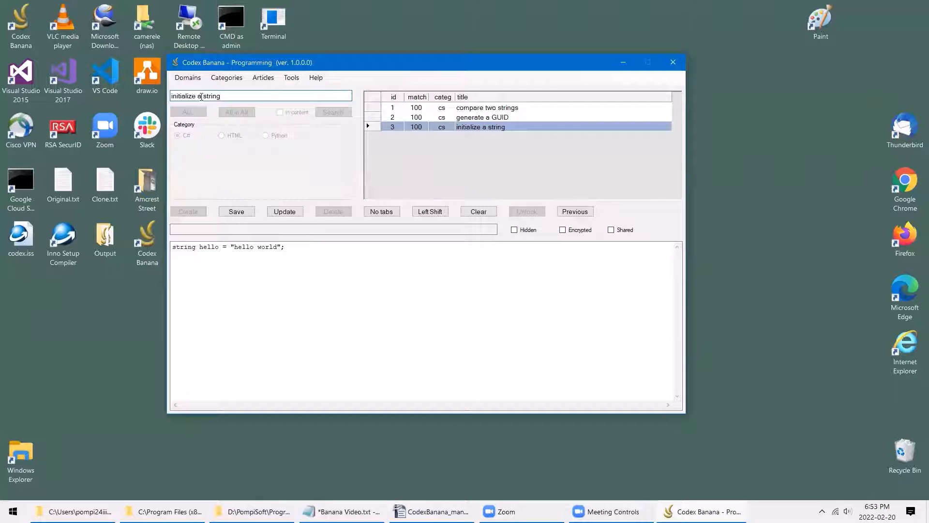
{"action": "key", "text": "BackSpace"}
{"action": "type", "text": "my"}
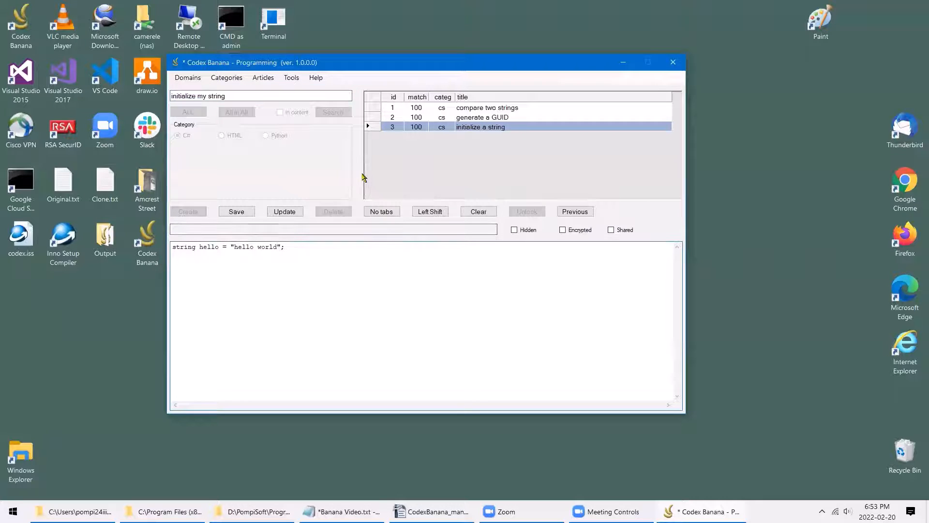
{"action": "type", "text": "2"}
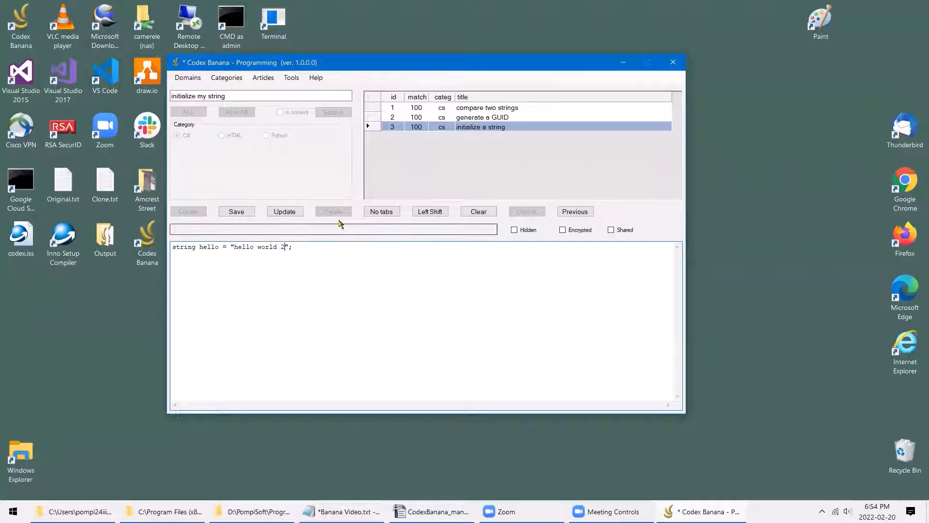
{"action": "left_click", "coordinate": [298, 214]}
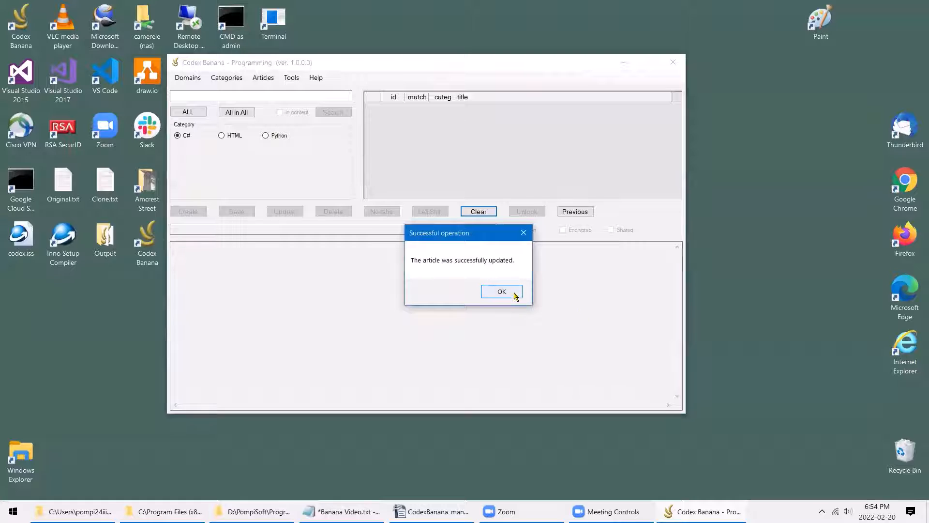
{"action": "left_click", "coordinate": [511, 292]}
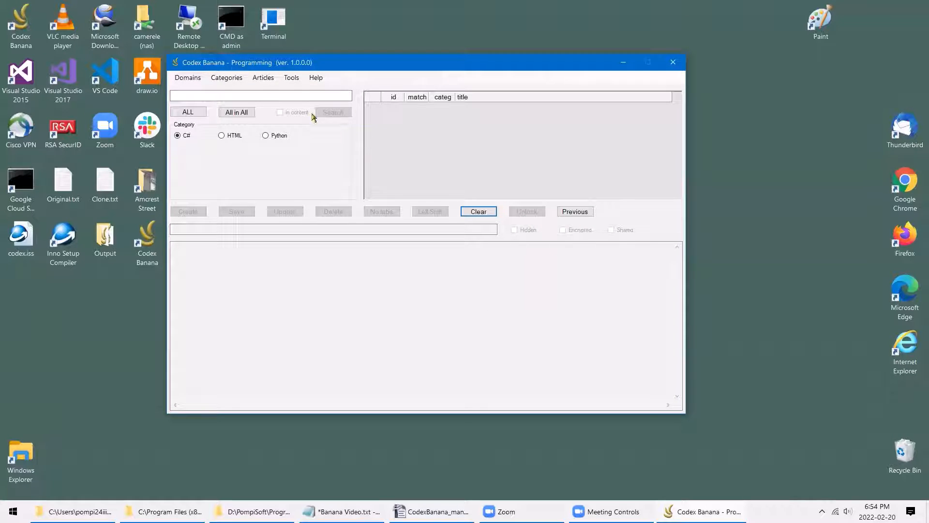
- List all C# articles again and view the "initialize my string" entry
{"action": "left_click", "coordinate": [193, 114]}
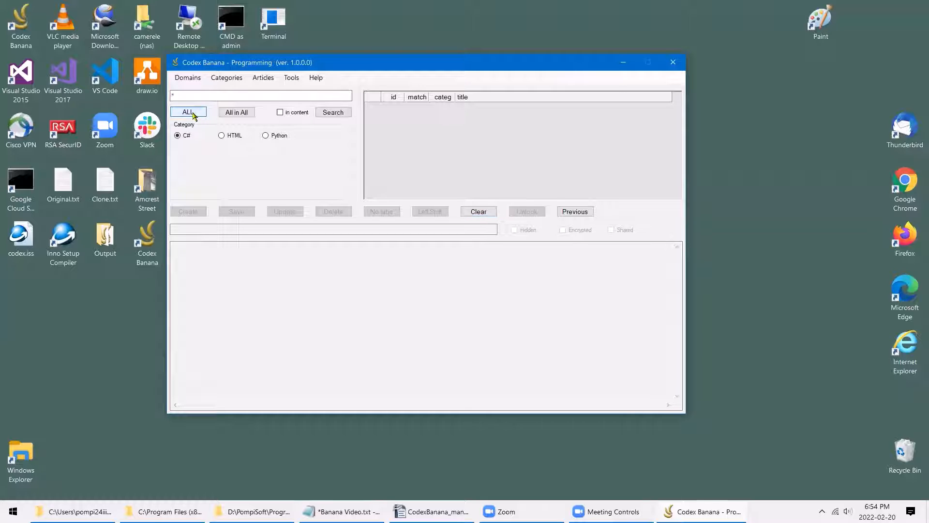
{"action": "left_click", "coordinate": [331, 113]}
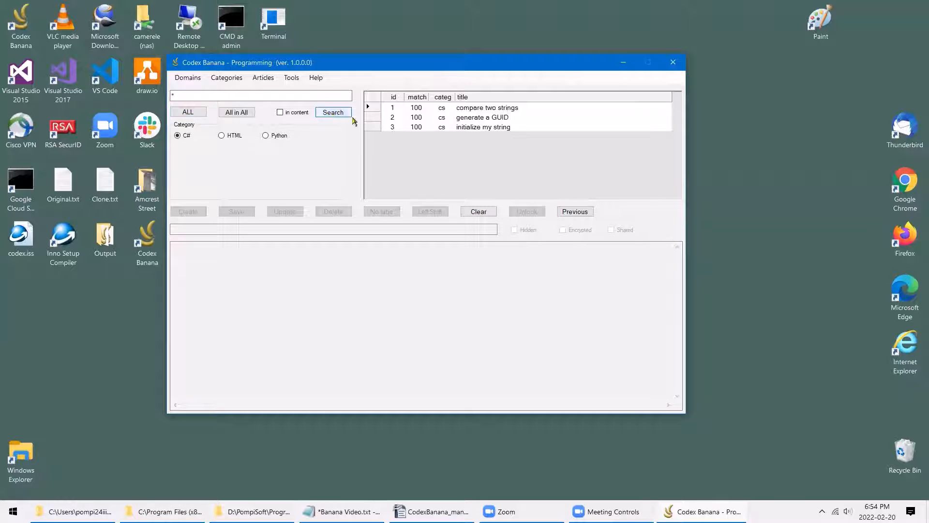
{"action": "left_click", "coordinate": [375, 127]}
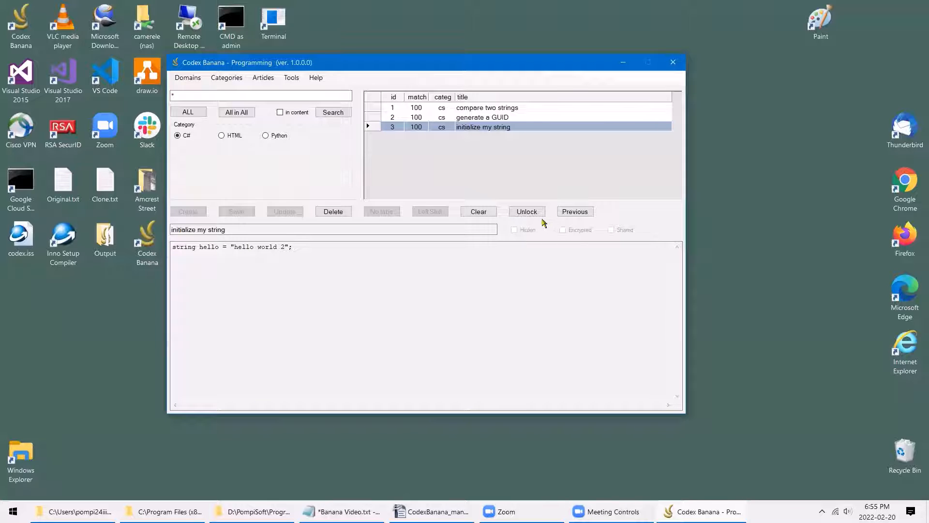
- Unlock the "initialize my string" article, change its string value to "hello world", and set its title to "initialize string"
{"action": "left_click", "coordinate": [527, 211]}
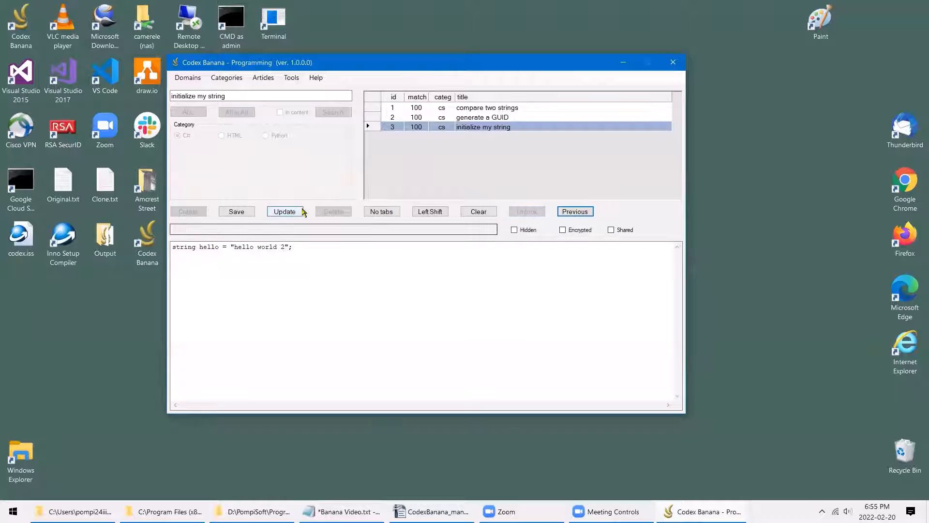
{"action": "left_click", "coordinate": [285, 248]}
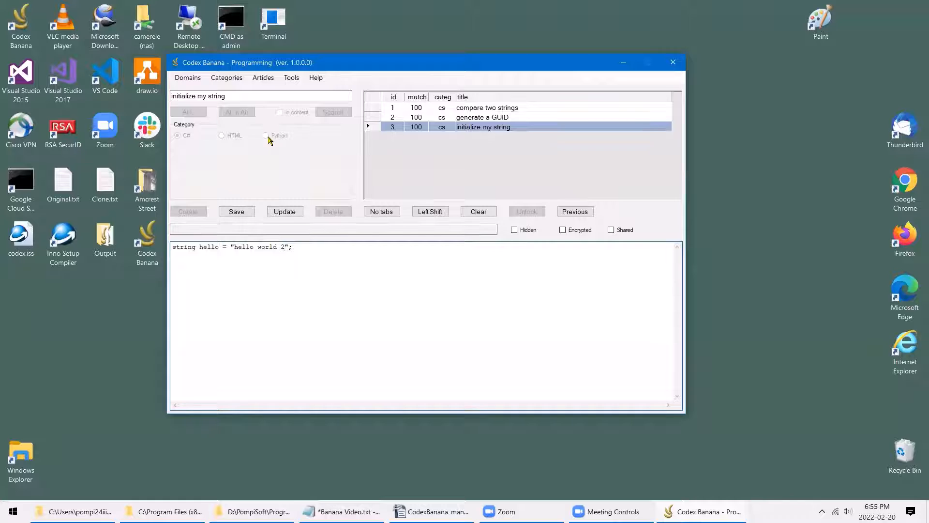
{"action": "key", "text": "BackSpace"}
{"action": "key", "text": "BackSpace"}
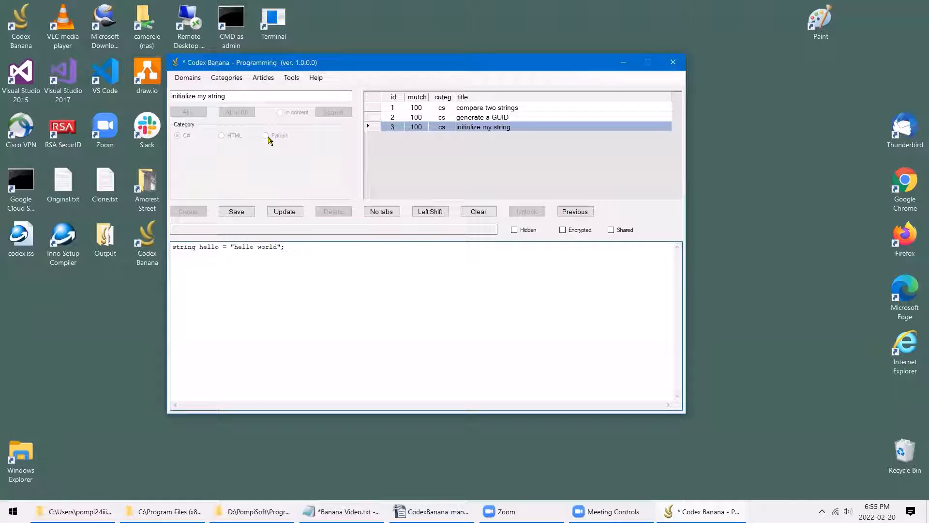
{"action": "double_click", "coordinate": [206, 96]}
{"action": "key", "text": "Delete"}
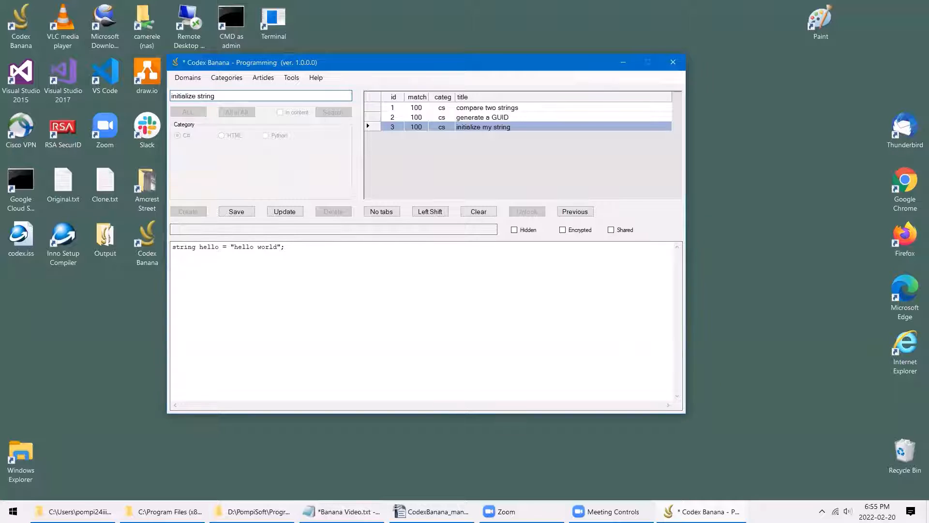
- Paste the Latin placeholder paragraph ending in "mollit anim id est laborum" on a new line below the code
{"action": "key", "text": "alt+Tab"}
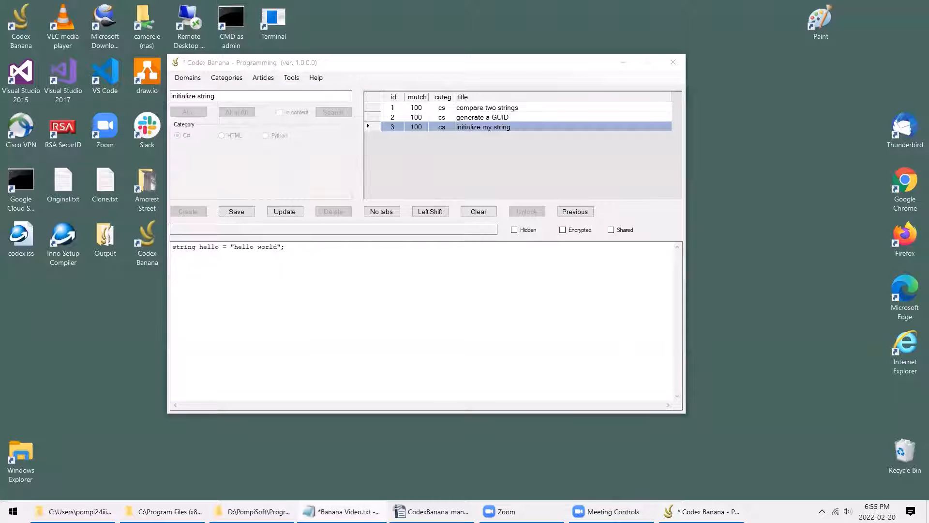
{"action": "left_click", "coordinate": [331, 247]}
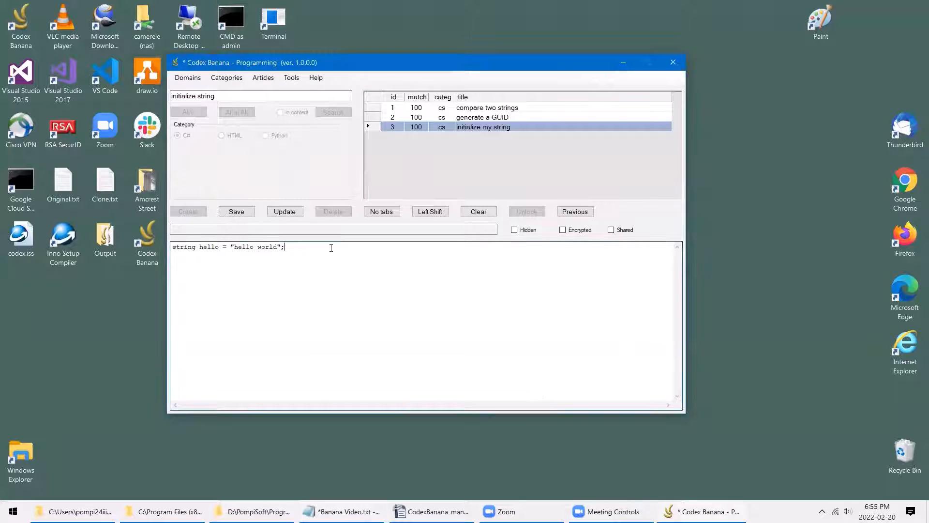
{"action": "key", "text": "ctrl+v"}
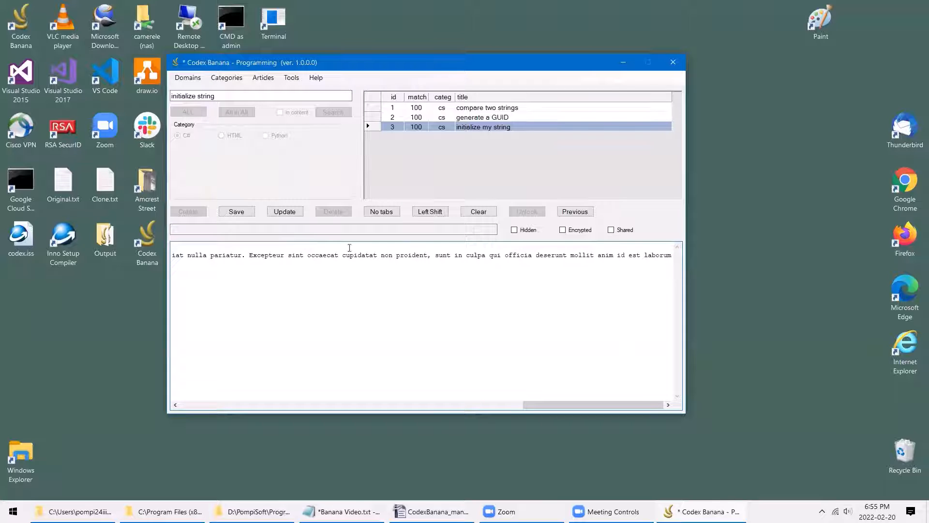
- Save the "initialize string" article with the pasted placeholder paragraph
{"action": "left_click", "coordinate": [213, 408]}
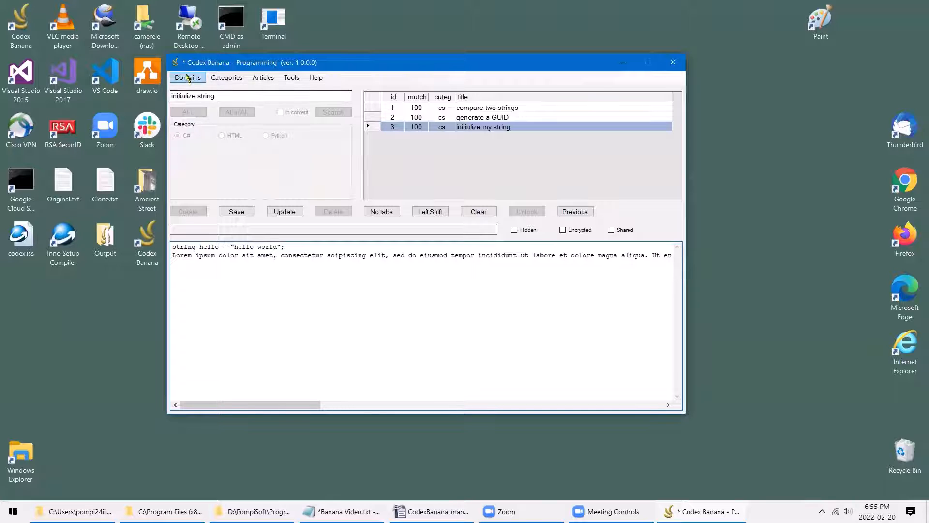
{"action": "left_click", "coordinate": [245, 214]}
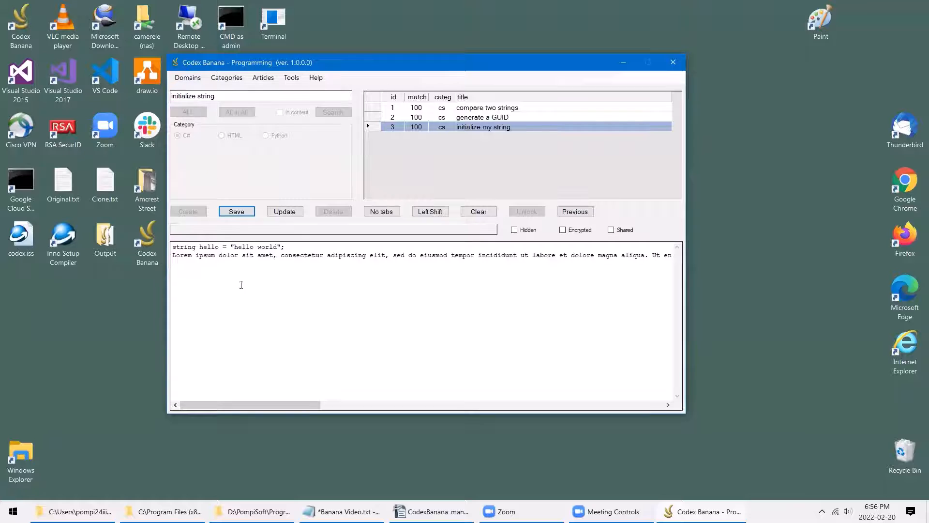
{"action": "left_click", "coordinate": [210, 273]}
{"action": "key", "text": "shift+End"}
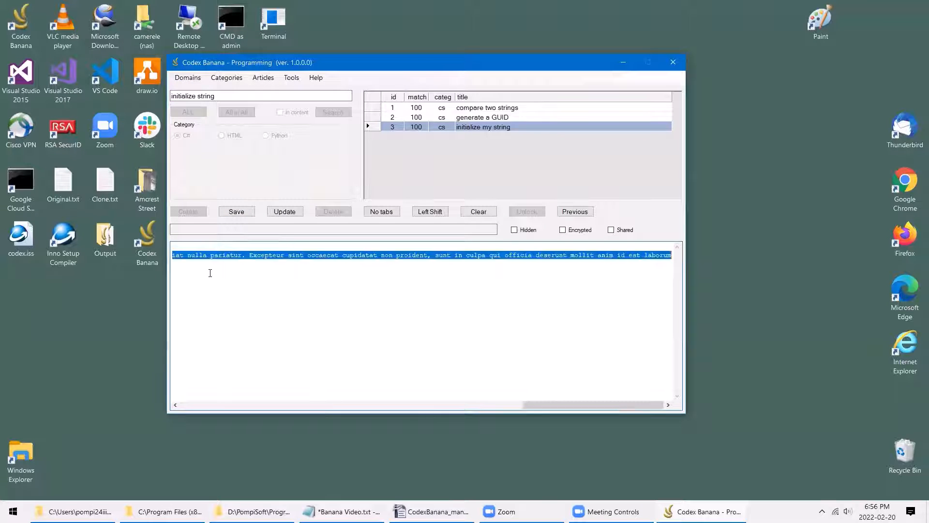
{"action": "key", "text": "Return"}
{"action": "type", "text": "a"}
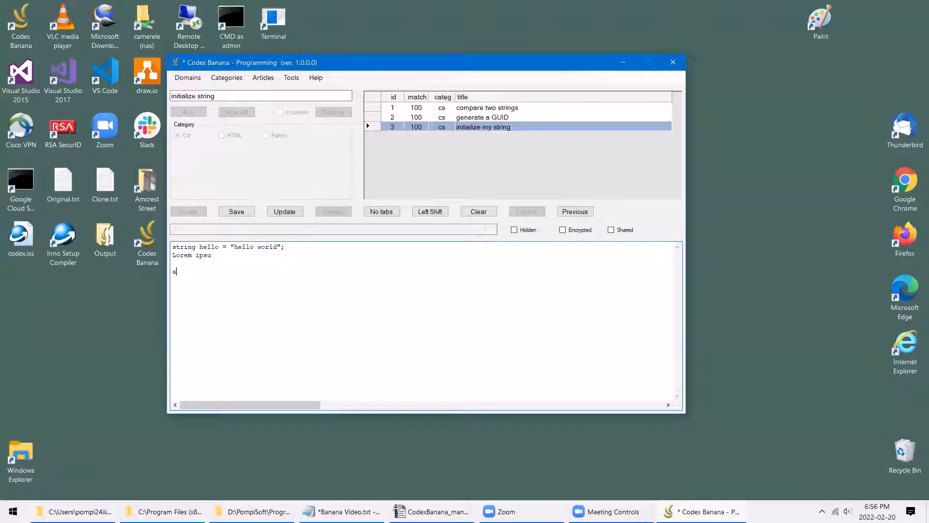
{"action": "type", "text": "sd"}
{"action": "key", "text": "ctrl+z"}
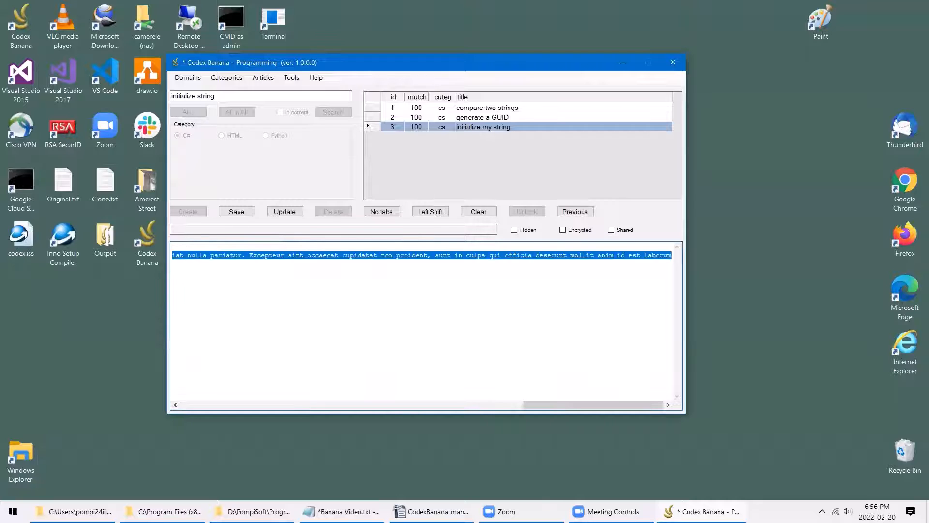
- Add the line "as dasd asd asdasdf asf asdf a" below the placeholder paragraph and save the article
{"action": "key", "text": "End"}
{"action": "key", "text": "Return"}
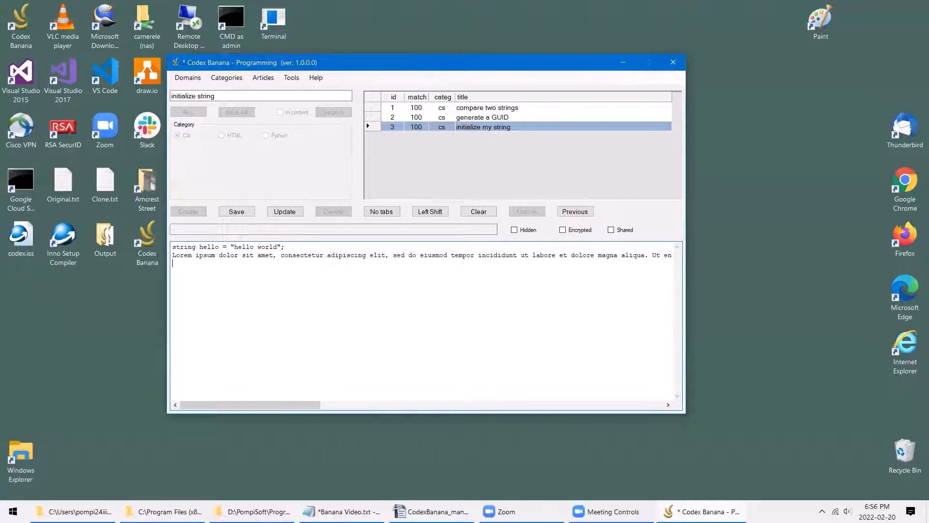
{"action": "type", "text": "as dasd asd asda"}
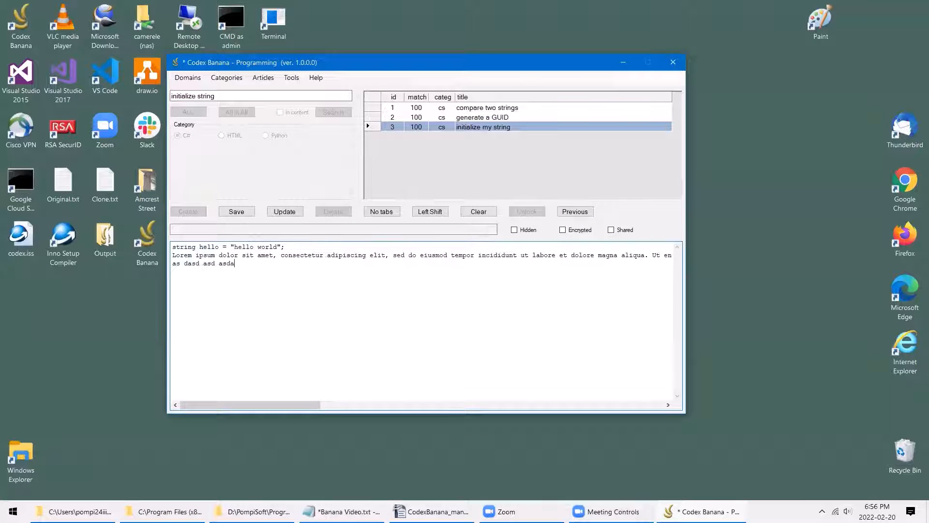
{"action": "type", "text": "sdf asf asdf a"}
{"action": "left_click", "coordinate": [246, 213]}
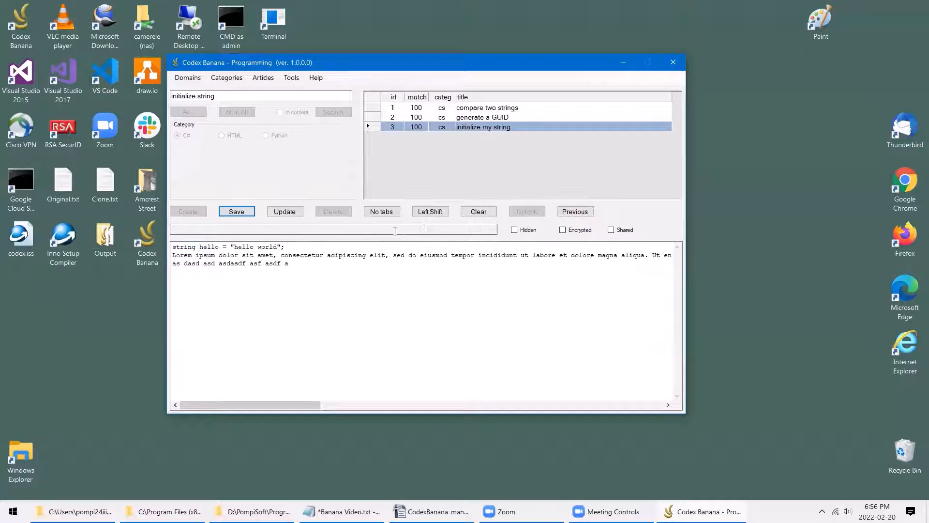
- From a fresh list of all C# articles, unlock "compare two strings", retitle it "how to compare two strings", and save it
{"action": "left_click", "coordinate": [491, 214]}
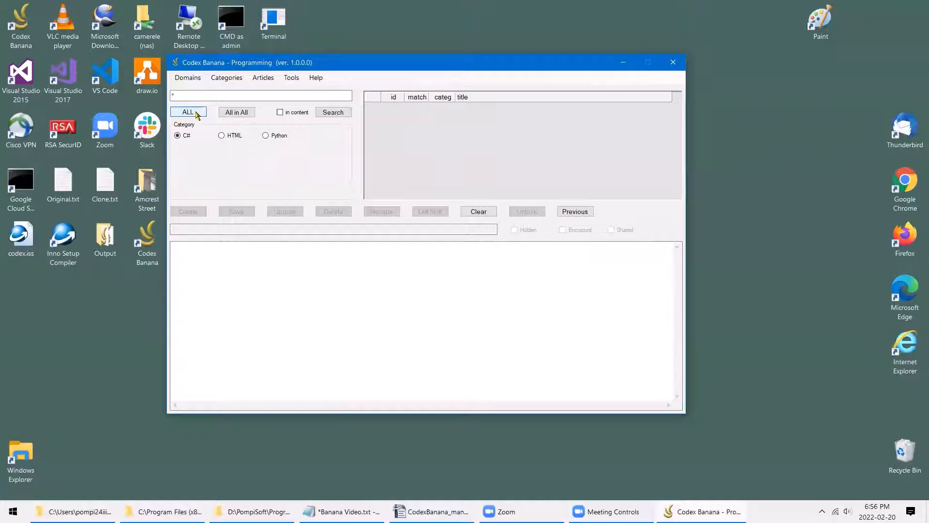
{"action": "left_click", "coordinate": [333, 112]}
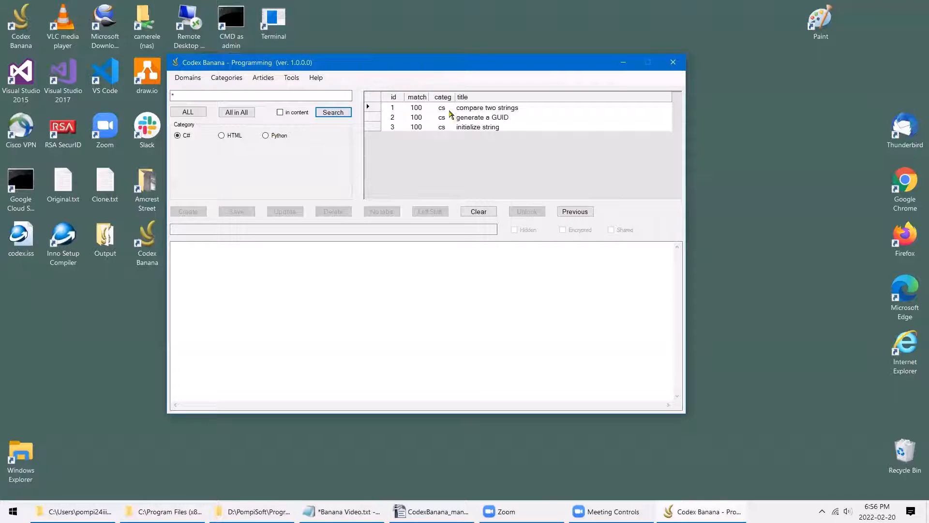
{"action": "left_click", "coordinate": [382, 108]}
{"action": "left_click", "coordinate": [526, 212]}
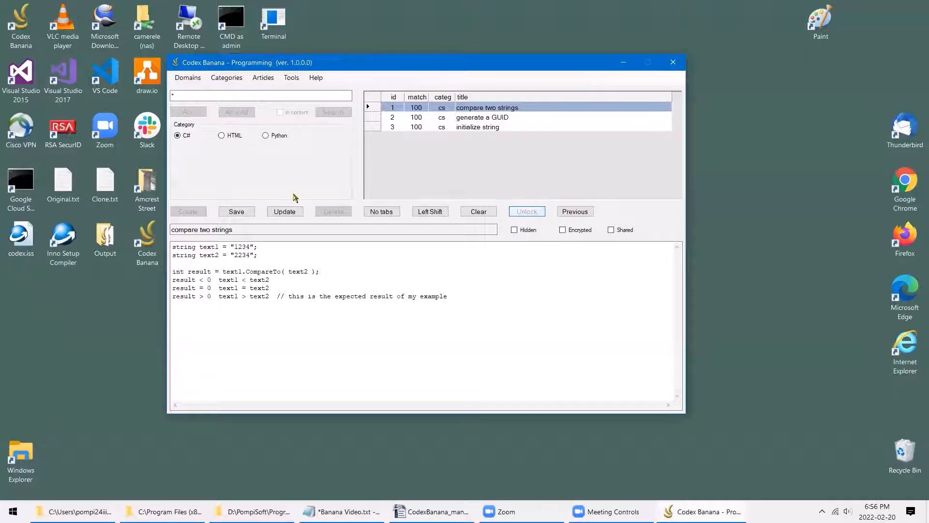
{"action": "left_click", "coordinate": [187, 96]}
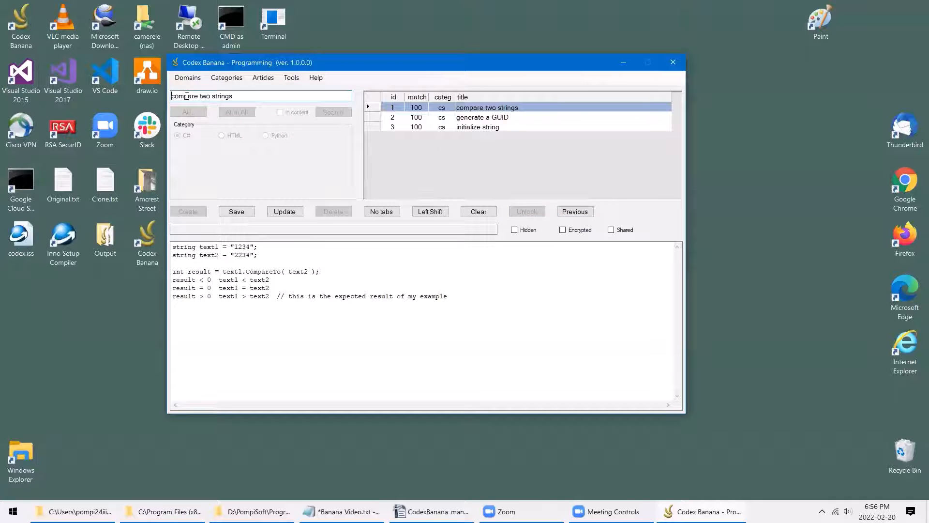
{"action": "type", "text": "how to"}
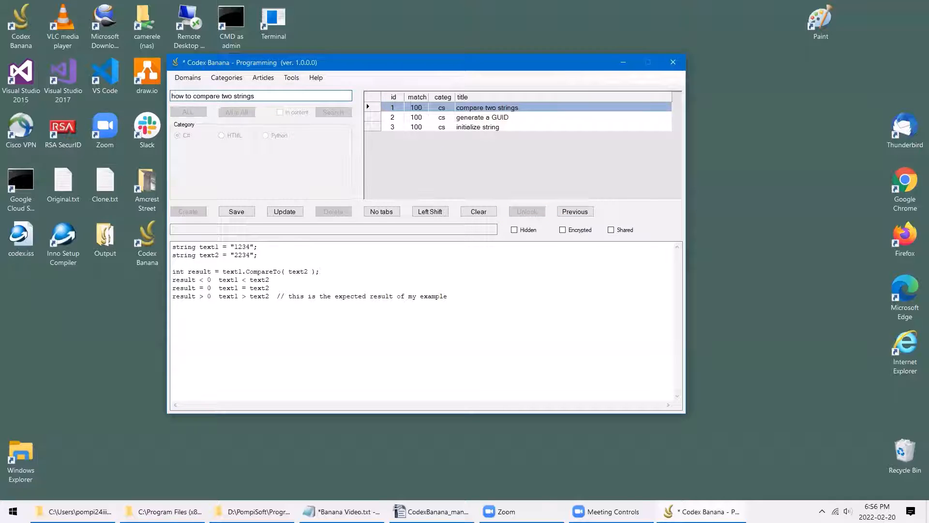
{"action": "left_click", "coordinate": [245, 211]}
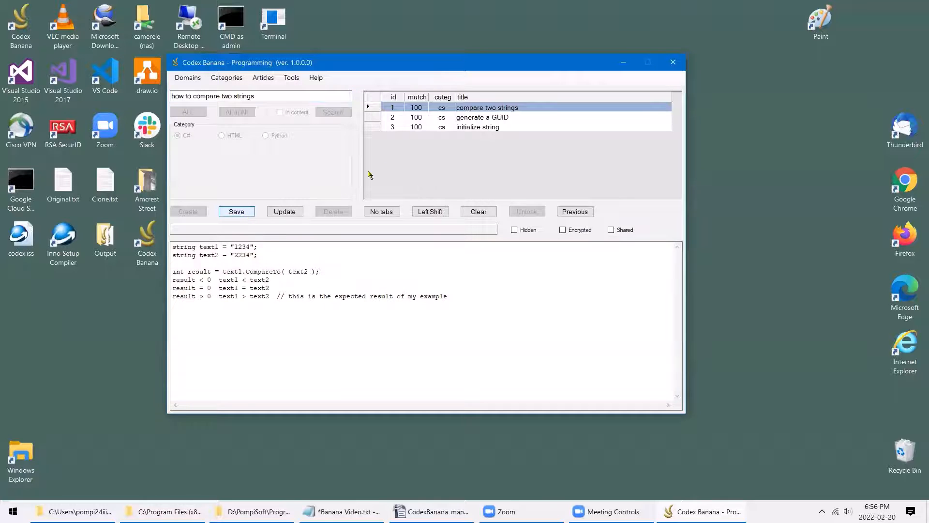
- Unlock the "generate a GUID" article, retitle it "how to generate a GUID", and save it
{"action": "left_click", "coordinate": [485, 117]}
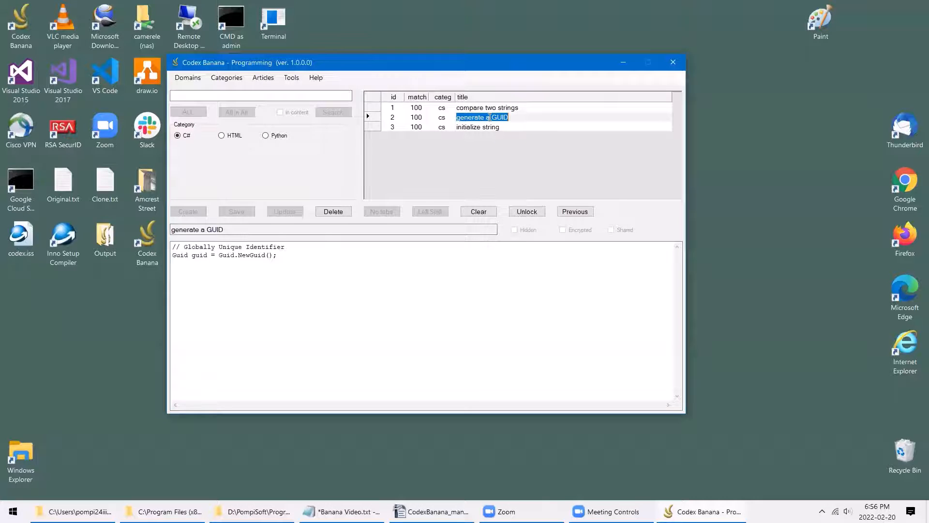
{"action": "left_click", "coordinate": [527, 212]}
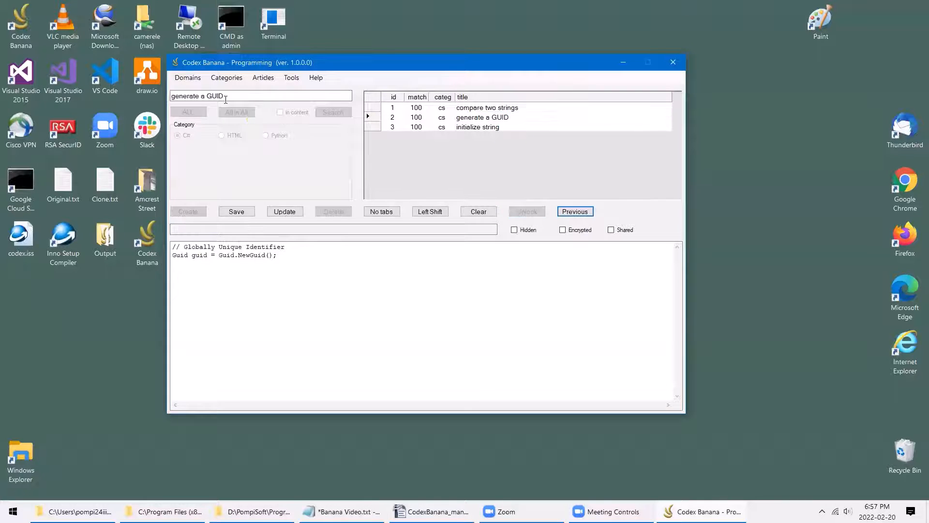
{"action": "left_click", "coordinate": [269, 93]}
{"action": "key", "text": "Home"}
{"action": "type", "text": "how "}
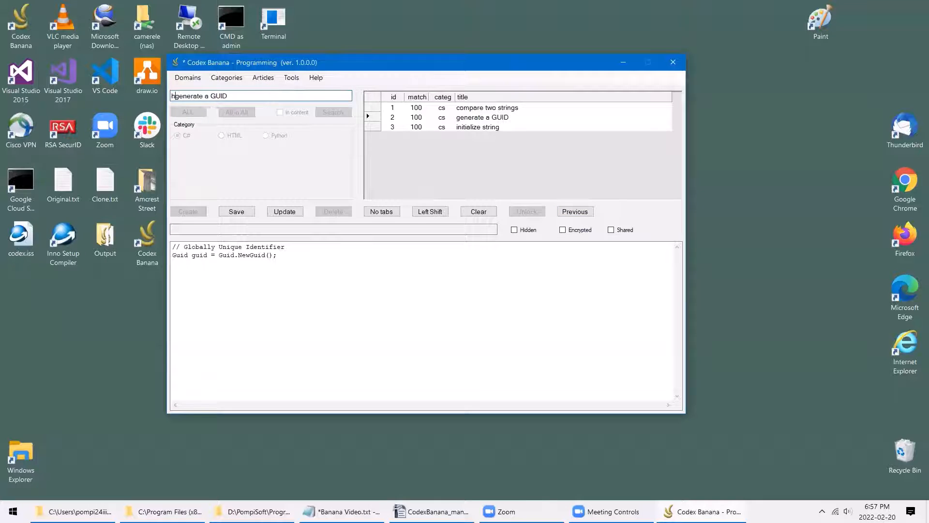
{"action": "type", "text": "to"}
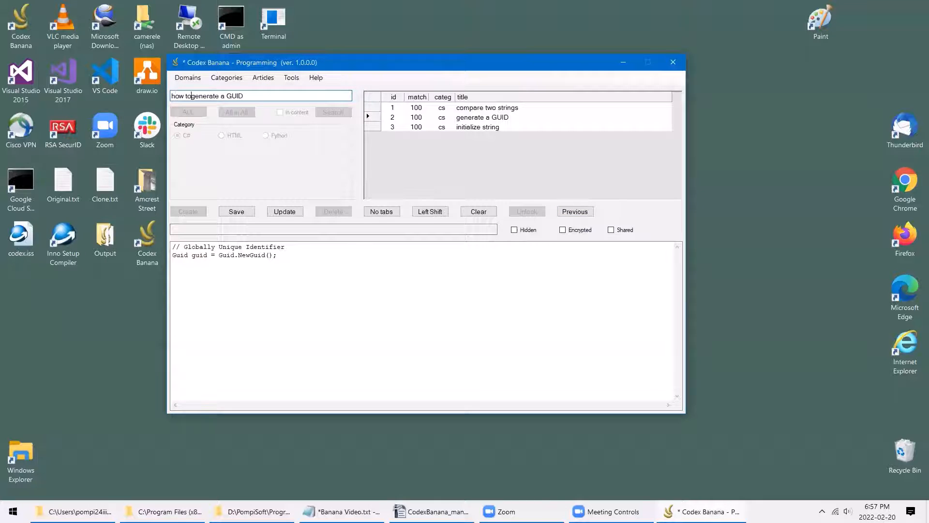
{"action": "left_click", "coordinate": [251, 212]}
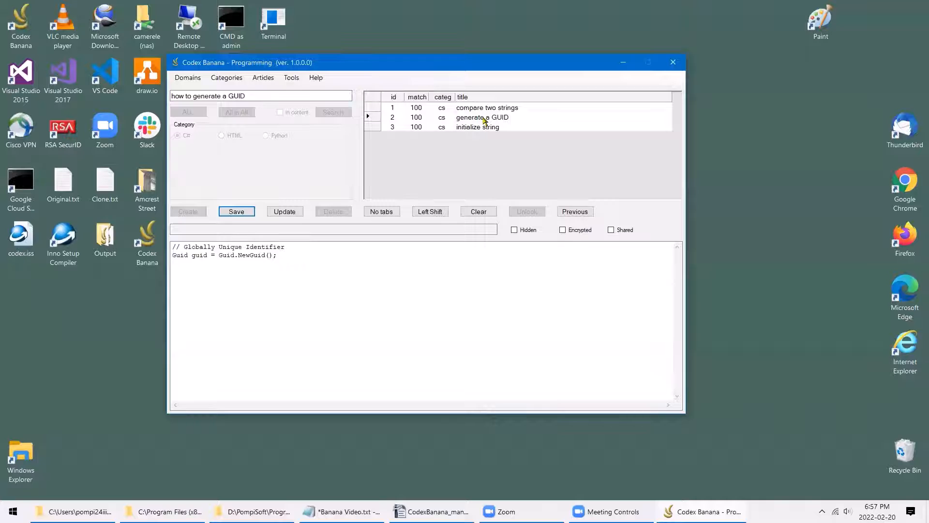
- Unlock the "initialize string" article, retitle it "how to initialize string", and save it
{"action": "left_click", "coordinate": [381, 127]}
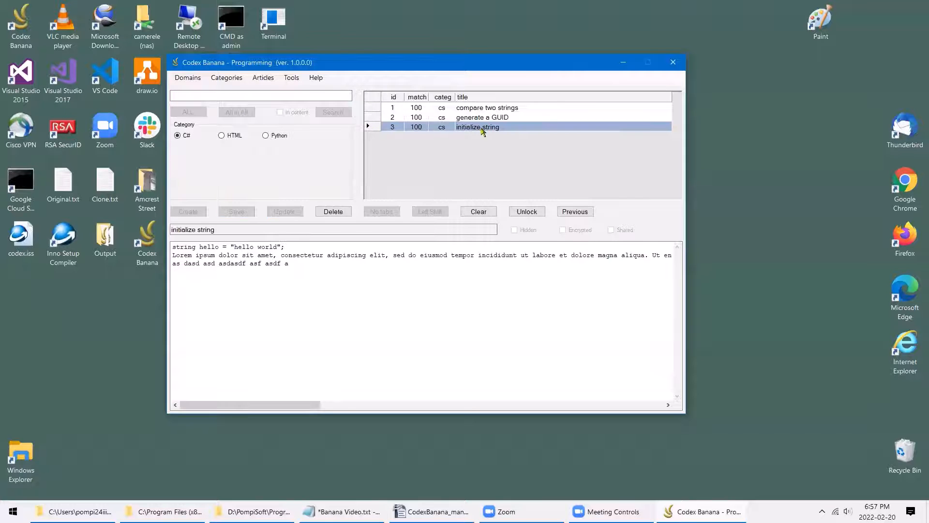
{"action": "left_click", "coordinate": [527, 211]}
{"action": "left_click", "coordinate": [282, 93]}
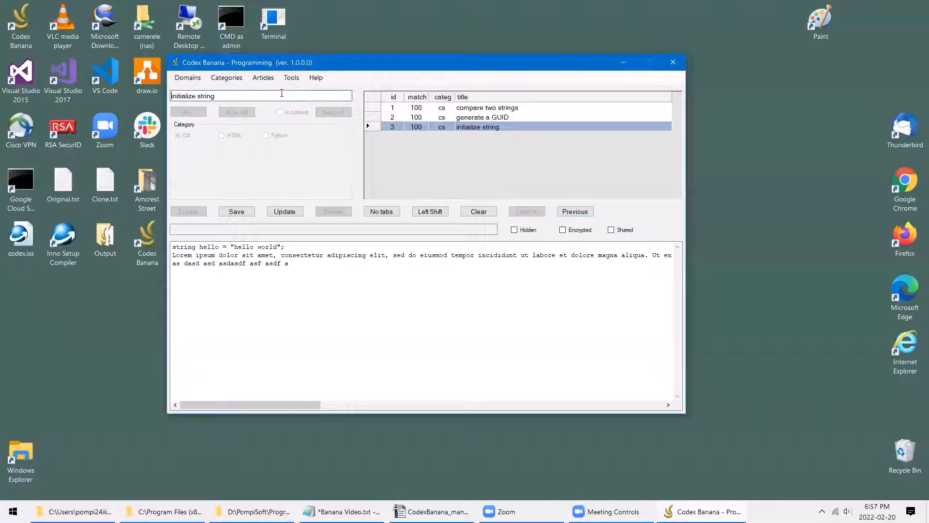
{"action": "type", "text": "how to"}
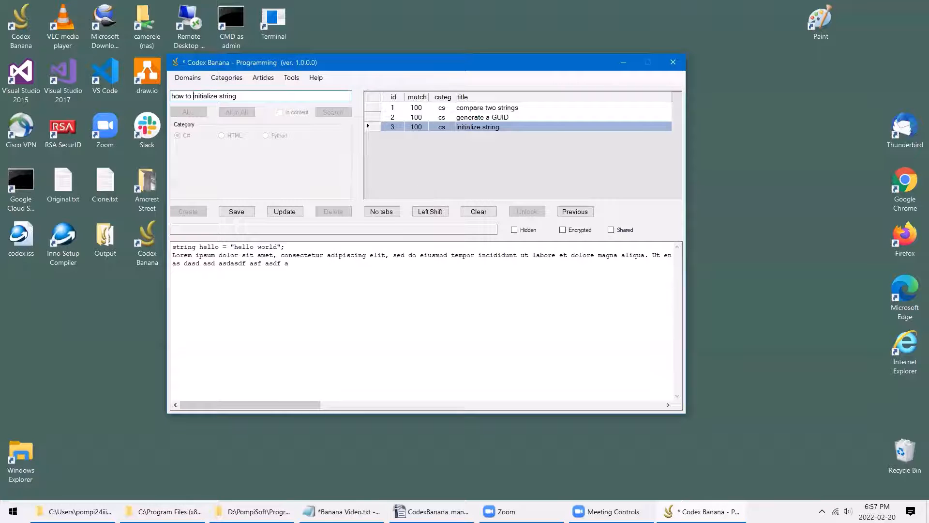
{"action": "left_click", "coordinate": [237, 212]}
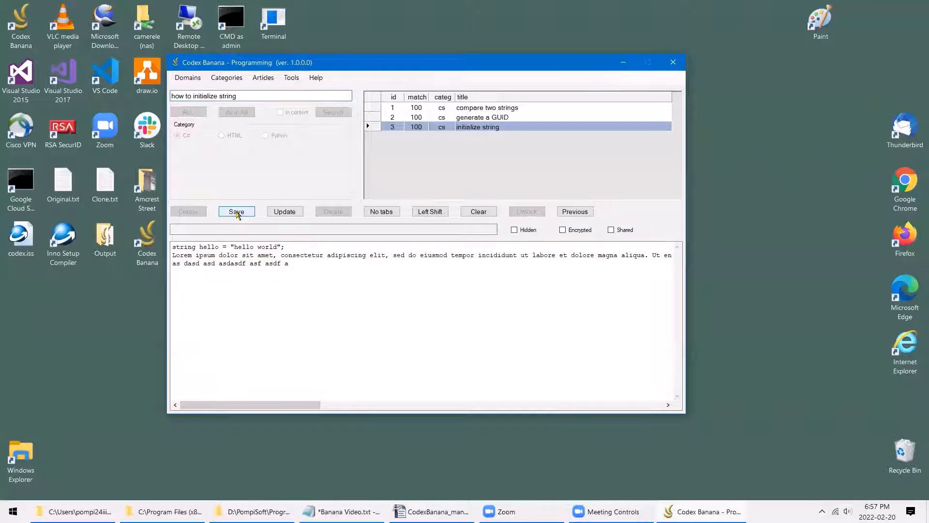
- List all C# articles again and view each of the retitled entries
{"action": "left_click", "coordinate": [478, 212]}
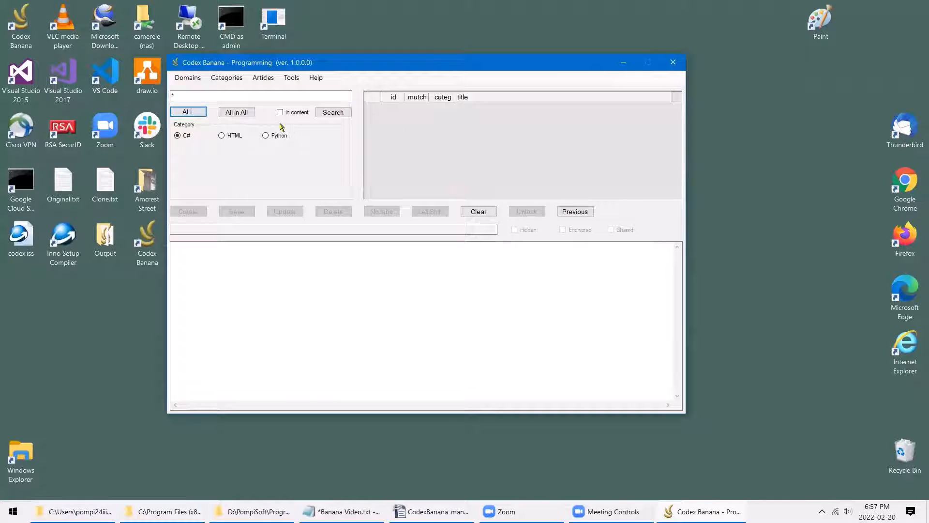
{"action": "left_click", "coordinate": [333, 112]}
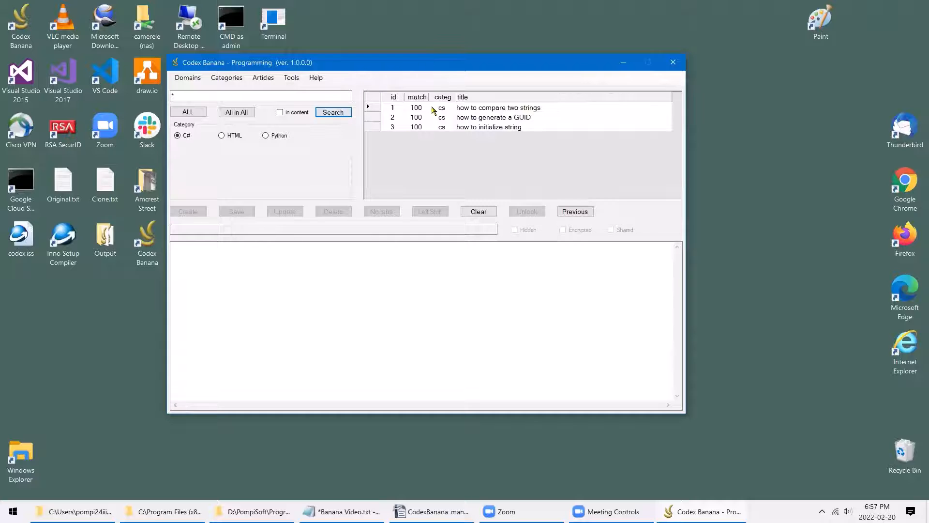
{"action": "left_click", "coordinate": [495, 109]}
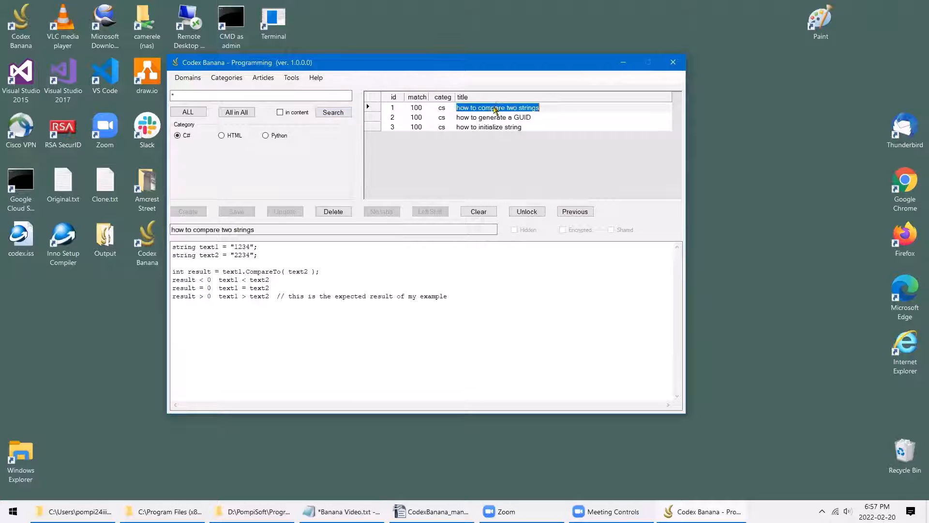
{"action": "left_click", "coordinate": [495, 117]}
{"action": "left_click", "coordinate": [496, 127]}
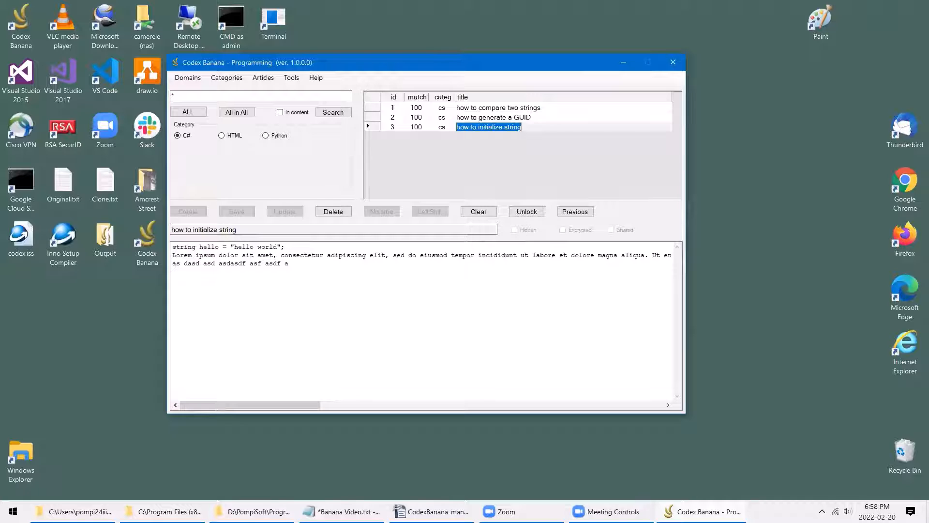
- Clear the form, check which article commands are available without a selection, and list all C# articles again
{"action": "left_click", "coordinate": [480, 211]}
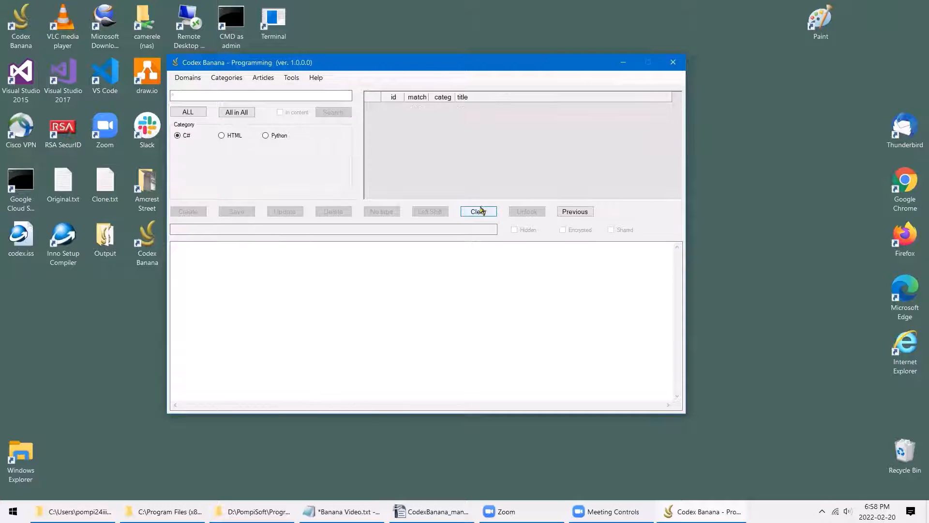
{"action": "left_click", "coordinate": [269, 77]}
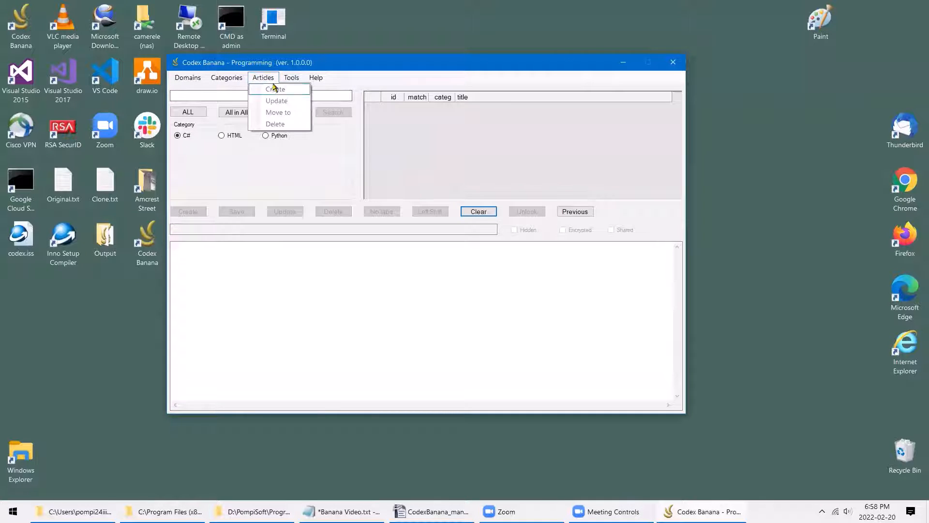
{"action": "left_click", "coordinate": [318, 181]}
{"action": "left_click", "coordinate": [189, 112]}
{"action": "left_click", "coordinate": [337, 114]}
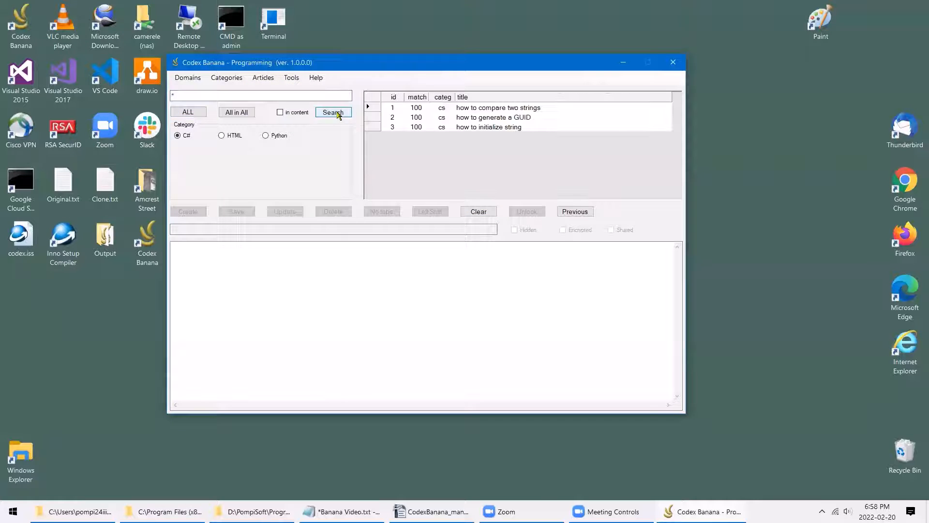
- Select the "how to compare two strings" article and check which article commands are available for it
{"action": "left_click", "coordinate": [264, 79]}
{"action": "left_click", "coordinate": [266, 80]}
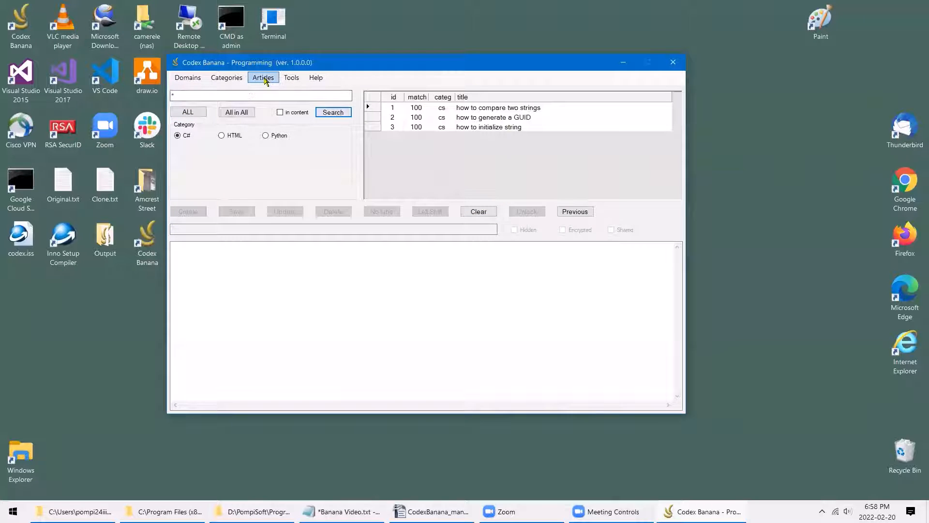
{"action": "left_click", "coordinate": [265, 79]}
{"action": "left_click", "coordinate": [364, 110]}
{"action": "left_click", "coordinate": [365, 106]}
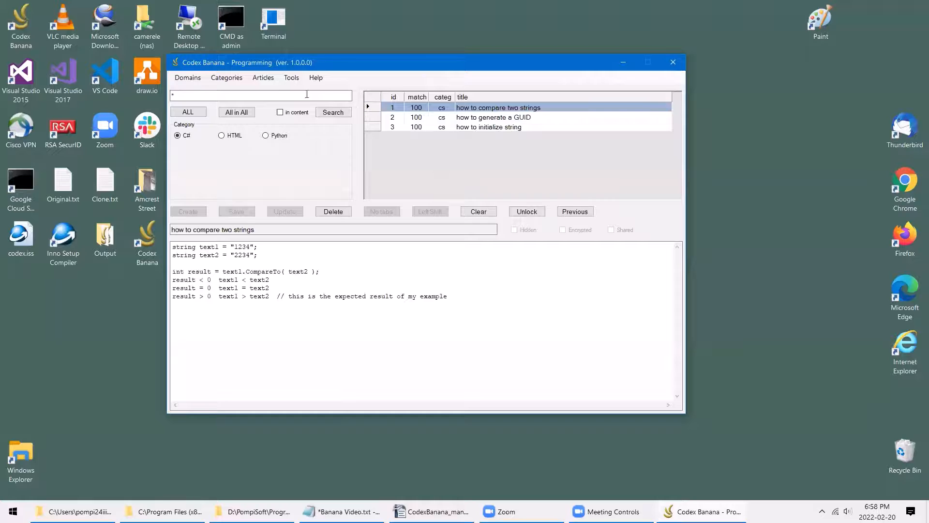
{"action": "left_click", "coordinate": [265, 78]}
{"action": "left_click", "coordinate": [270, 78]}
{"action": "left_click", "coordinate": [269, 78]}
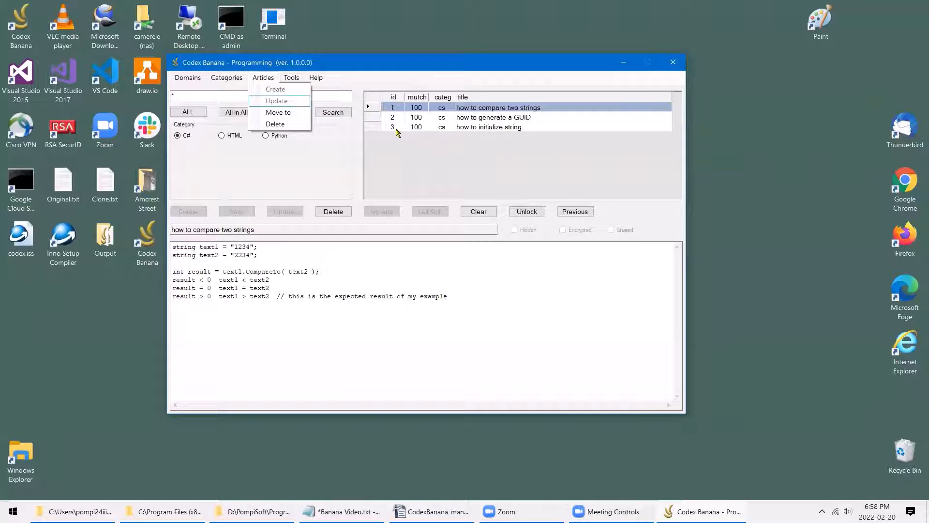
- View the "how to initialize string" article, followed by the "how to generate a GUID" article
{"action": "left_click", "coordinate": [377, 127]}
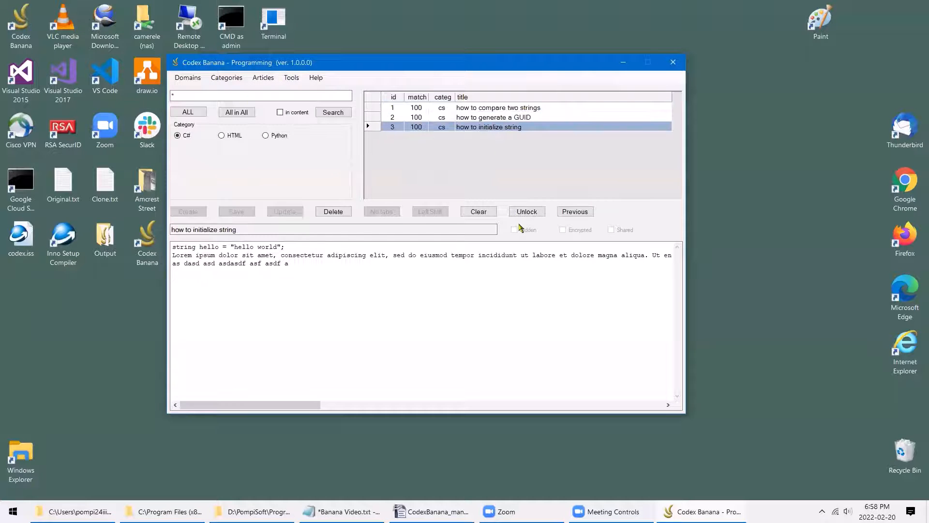
{"action": "left_click", "coordinate": [375, 118]}
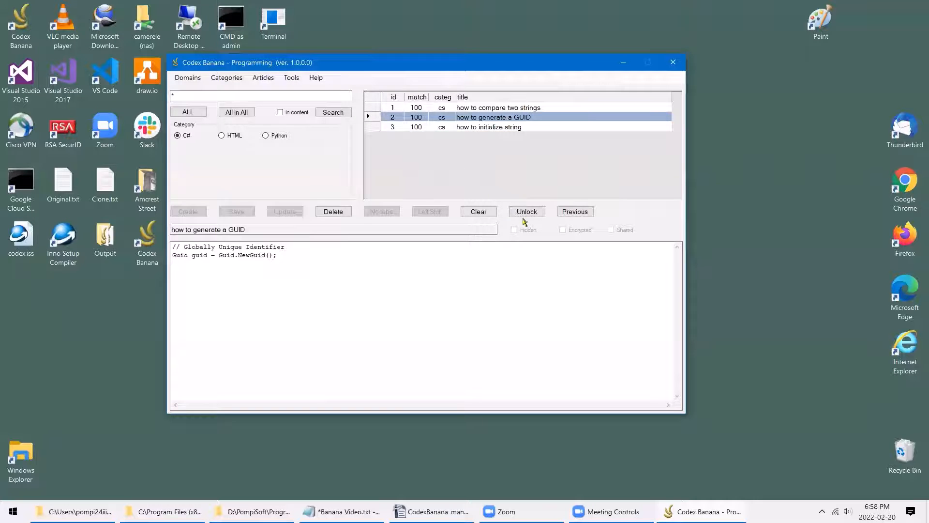
- Delete the "how to generate a GUID" article from the C# category and list all C# articles again
{"action": "left_click", "coordinate": [263, 77]}
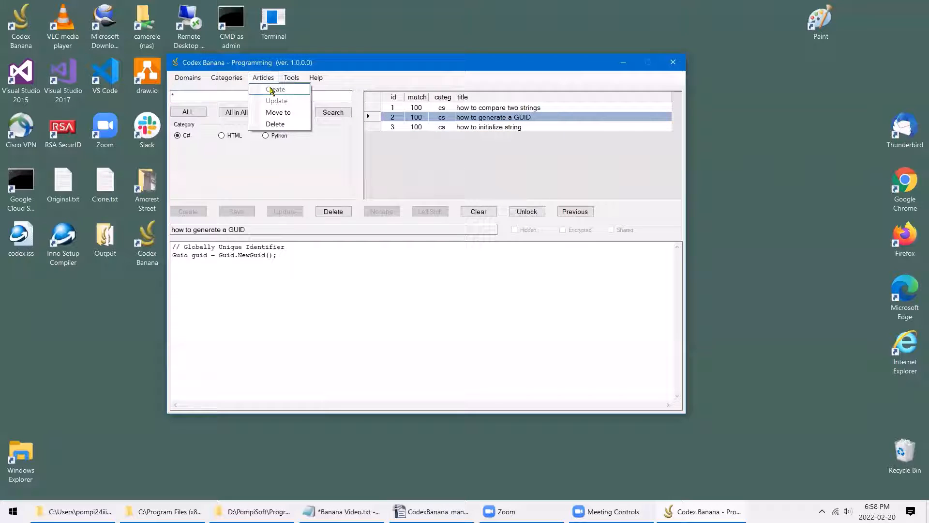
{"action": "left_click", "coordinate": [283, 125]}
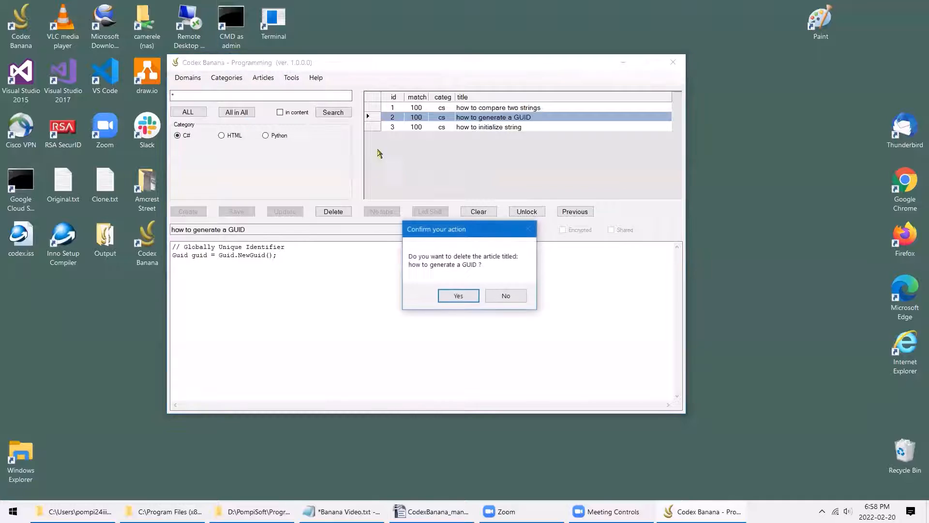
{"action": "left_click", "coordinate": [474, 297]}
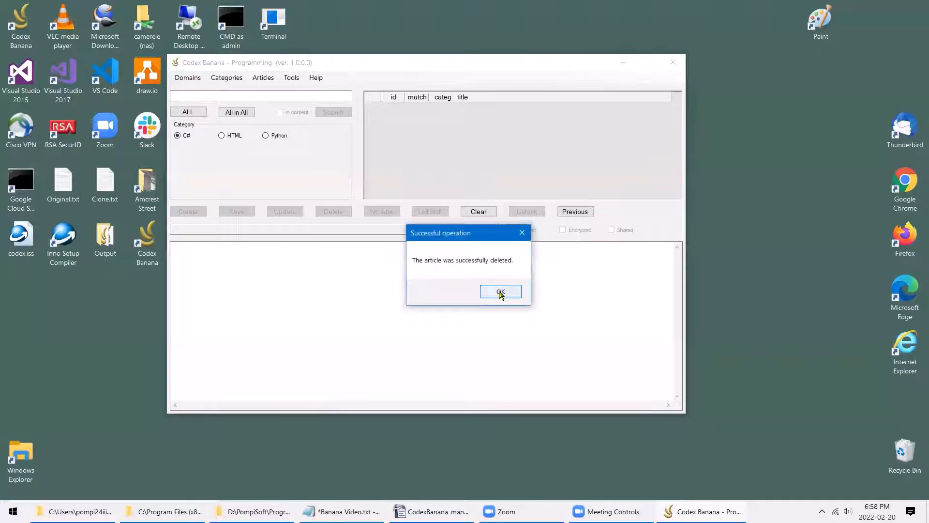
{"action": "left_click", "coordinate": [496, 292]}
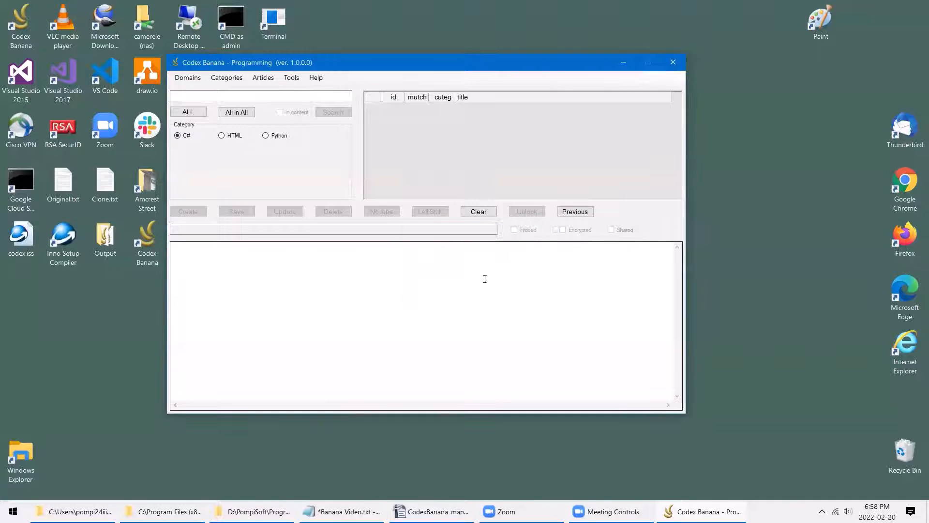
{"action": "left_click", "coordinate": [197, 115]}
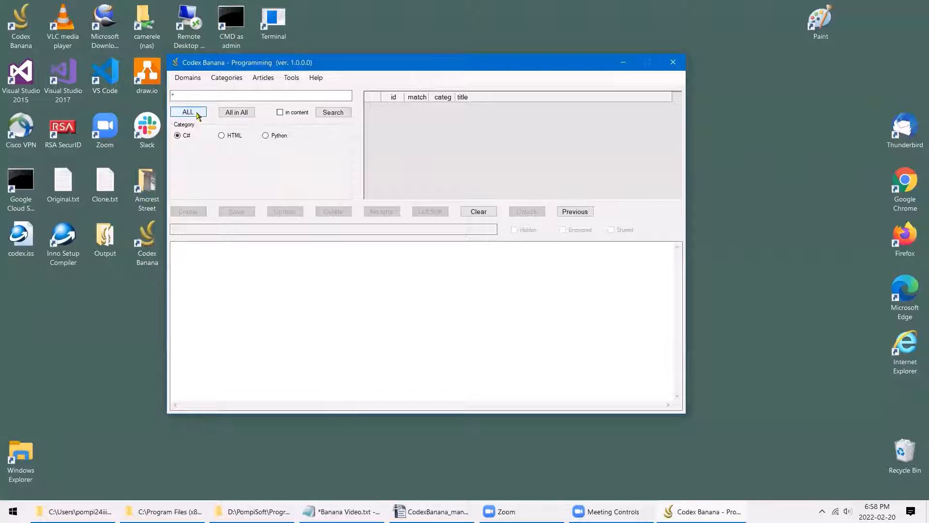
{"action": "left_click", "coordinate": [333, 112]}
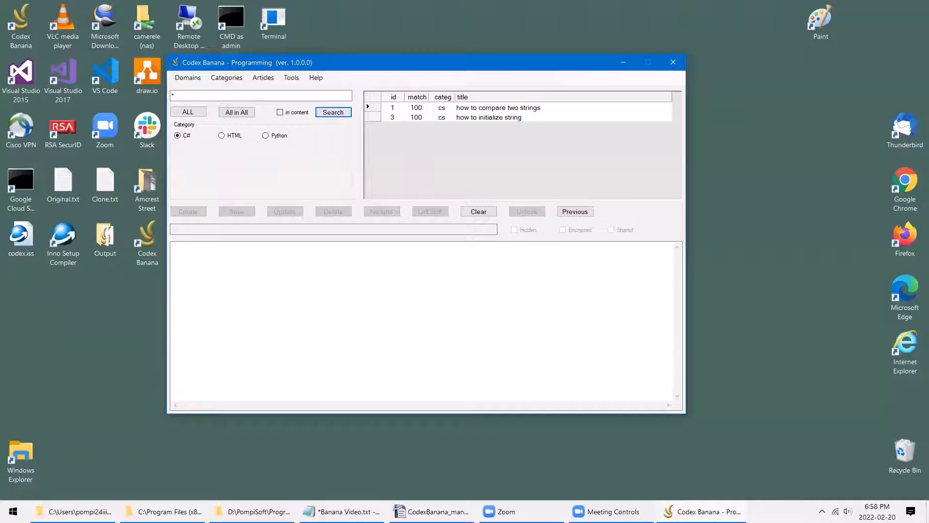
- Create a C# article titled "generate a GUID" containing "// Globally Unique Identifier" and "Guid guid = Guid.NewGuid();" on separate lines
{"action": "key", "text": "alt+Tab"}
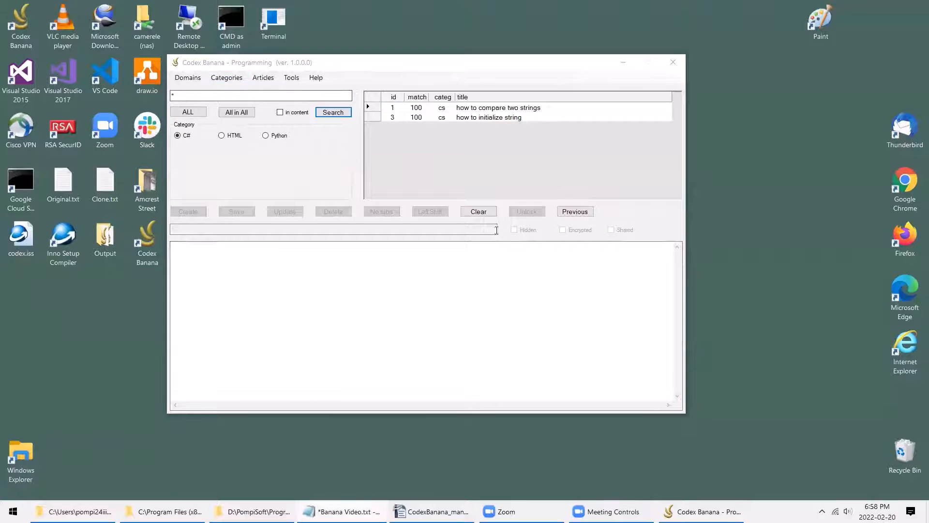
{"action": "left_click", "coordinate": [478, 211]}
{"action": "left_click", "coordinate": [214, 96]}
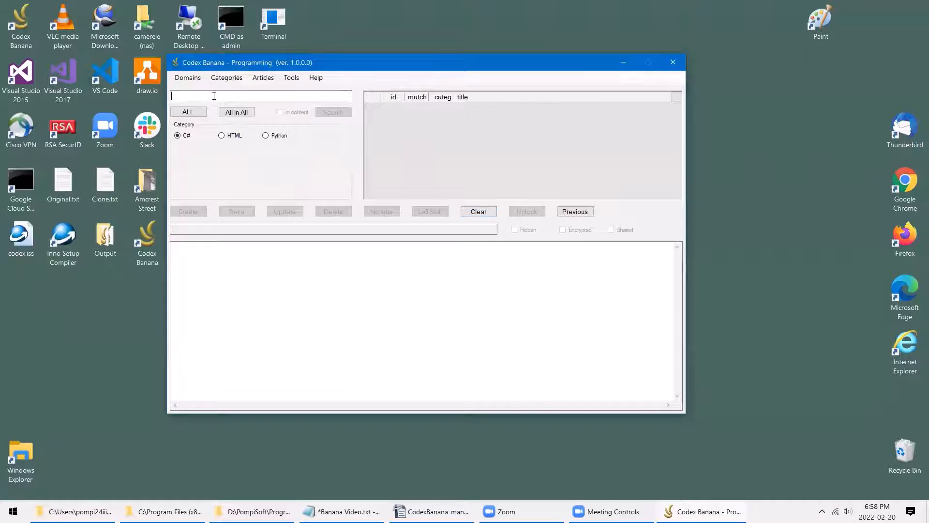
{"action": "type", "text": "generate a GUID"}
{"action": "left_click", "coordinate": [402, 266]}
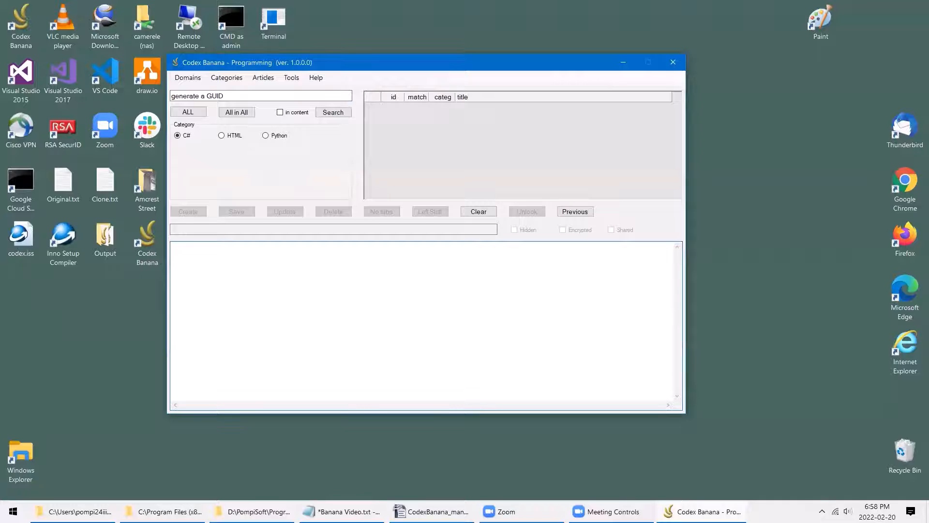
{"action": "key", "text": "alt+Tab"}
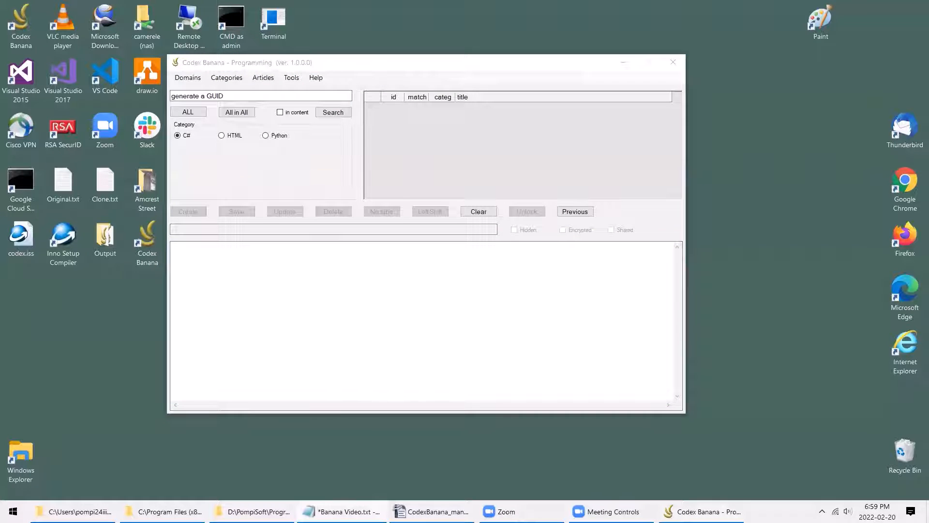
{"action": "left_click", "coordinate": [342, 267]}
{"action": "type", "text": "// Globally Unique Identifier Guid guid = Guid.NewGuid();"}
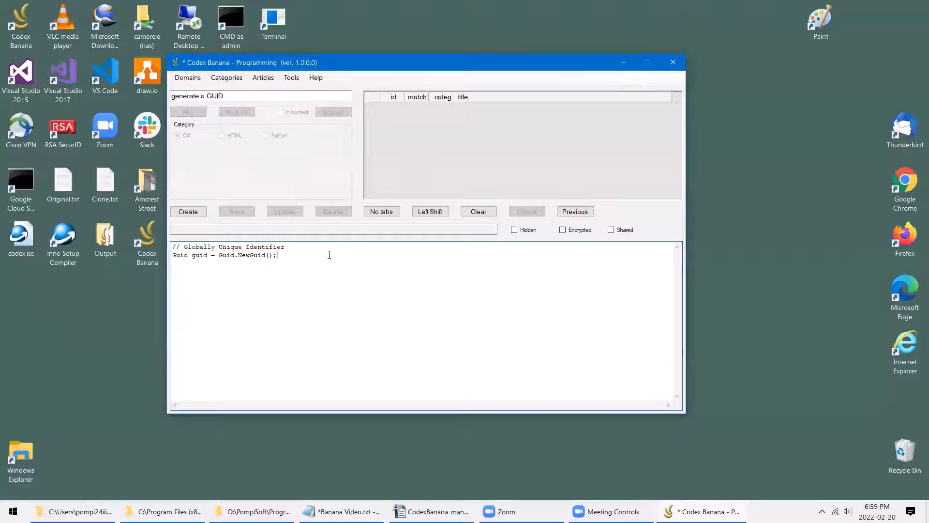
{"action": "left_click", "coordinate": [260, 80]}
{"action": "left_click", "coordinate": [269, 89]}
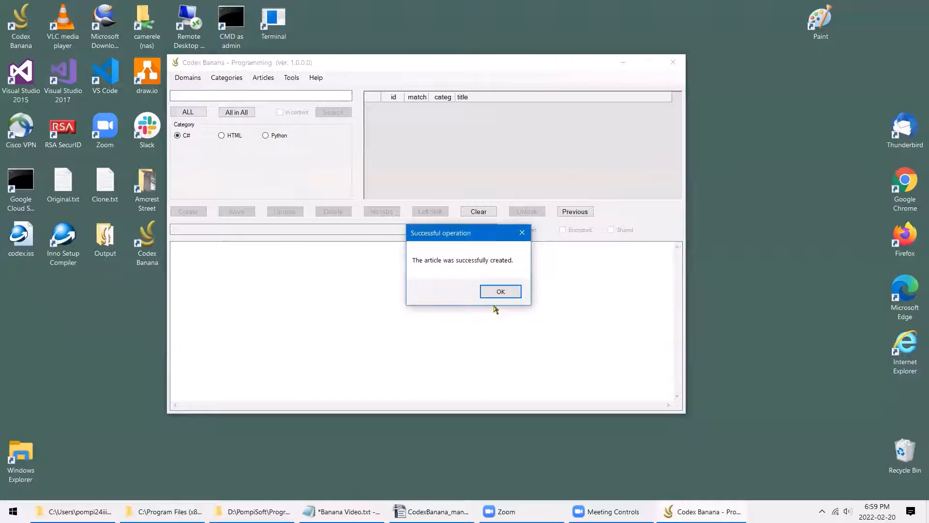
{"action": "left_click", "coordinate": [501, 292]}
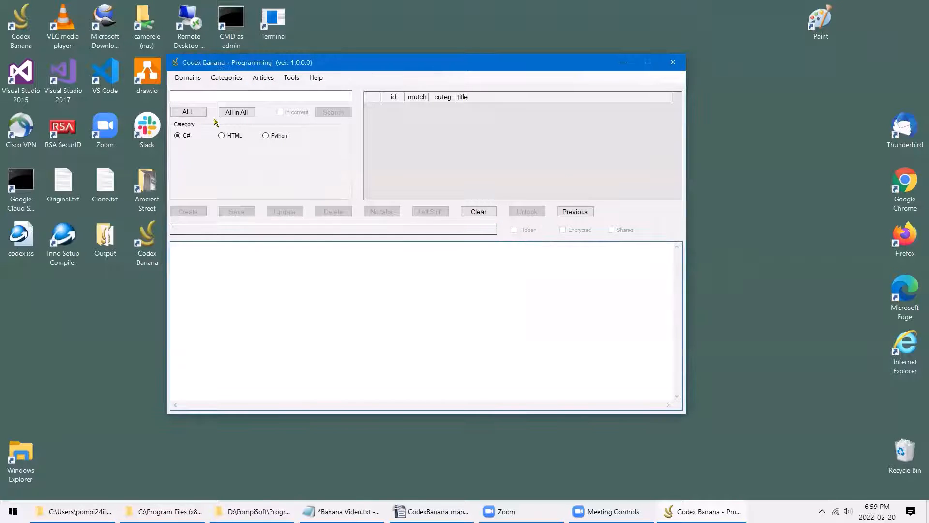
- List all C# articles and check which categories the "how to initialize string" article can be moved to
{"action": "left_click", "coordinate": [344, 115]}
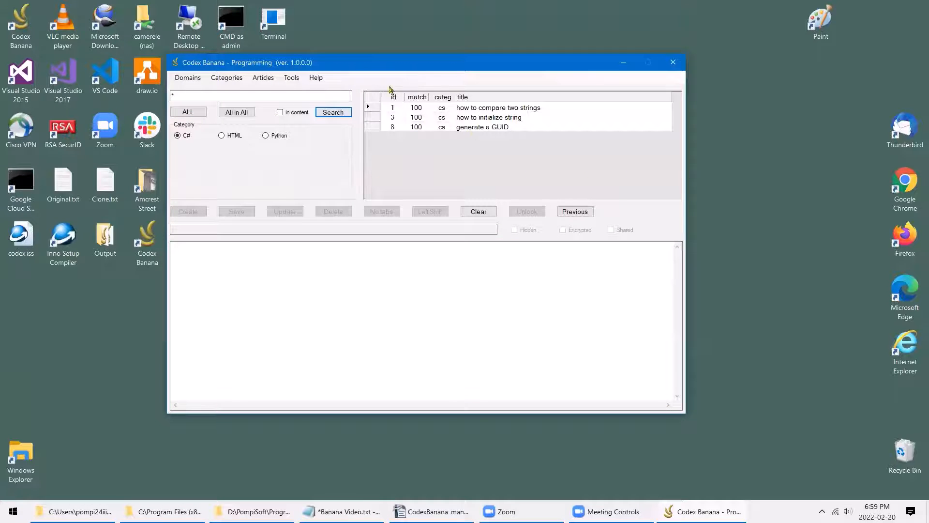
{"action": "left_click", "coordinate": [370, 119]}
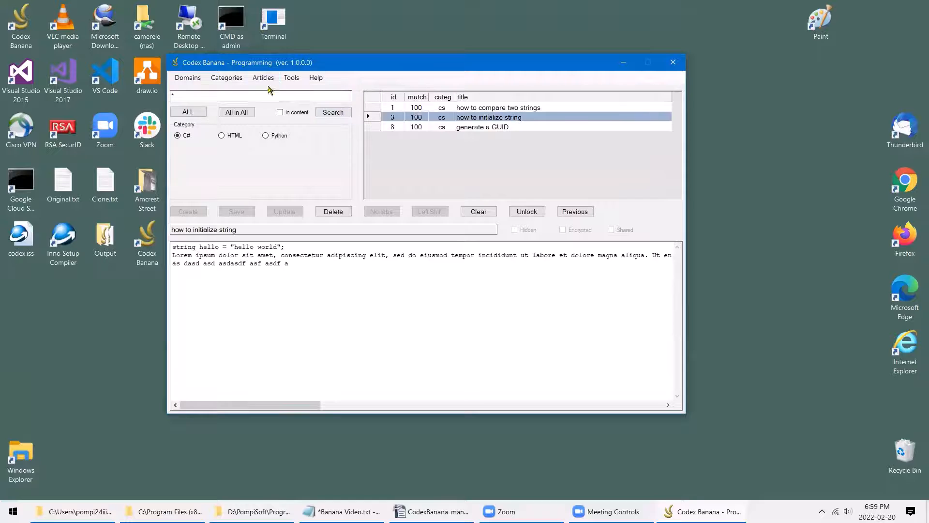
{"action": "left_click", "coordinate": [263, 77]}
{"action": "mouse_move", "coordinate": [294, 117]}
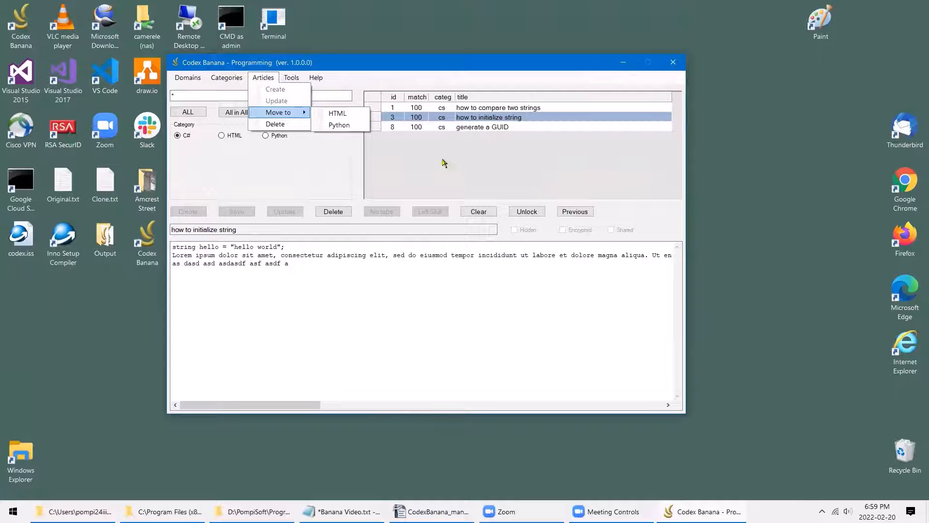
{"action": "left_click", "coordinate": [648, 221]}
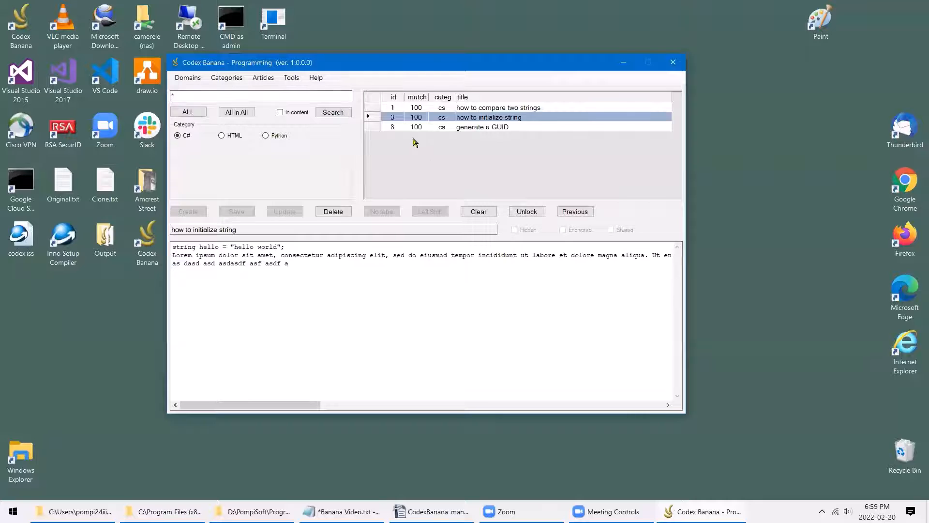
- Move the "generate a GUID" article from the C# category to Python
{"action": "left_click", "coordinate": [375, 127]}
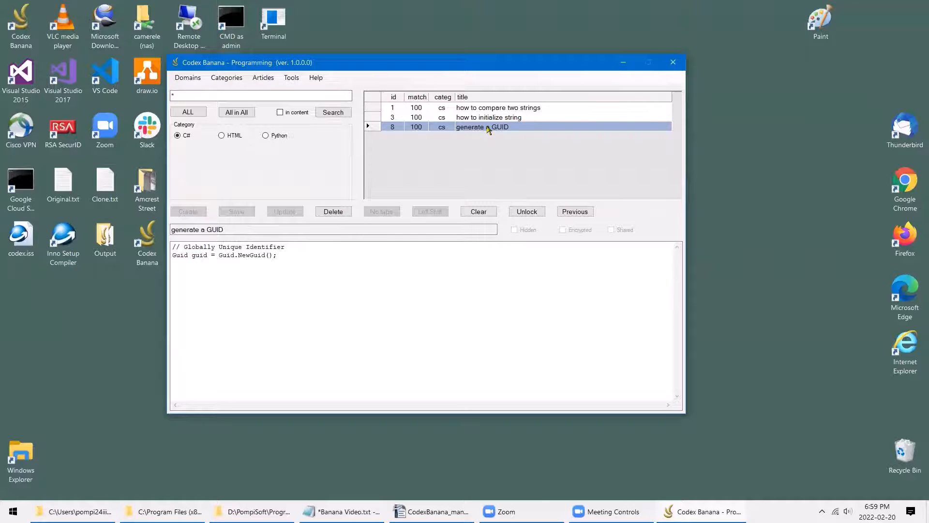
{"action": "left_click", "coordinate": [264, 78]}
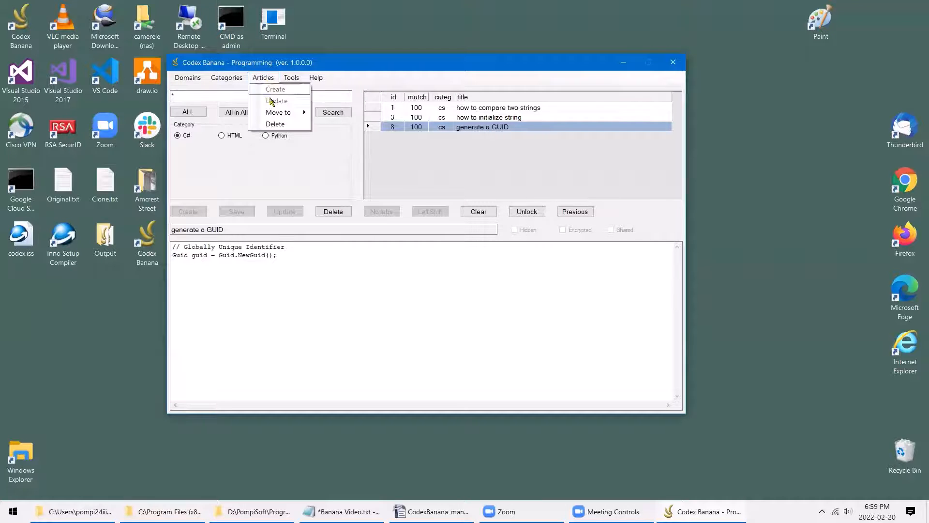
{"action": "mouse_move", "coordinate": [280, 113]}
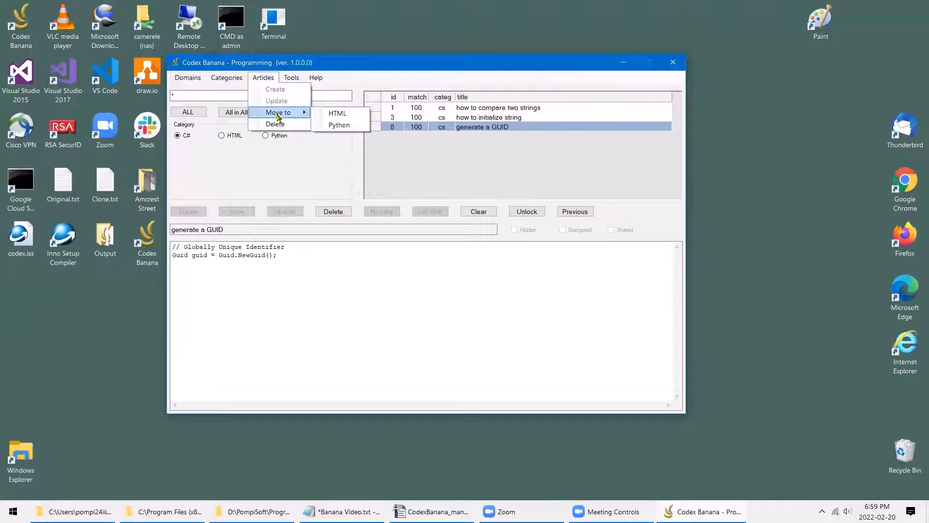
{"action": "left_click", "coordinate": [351, 127]}
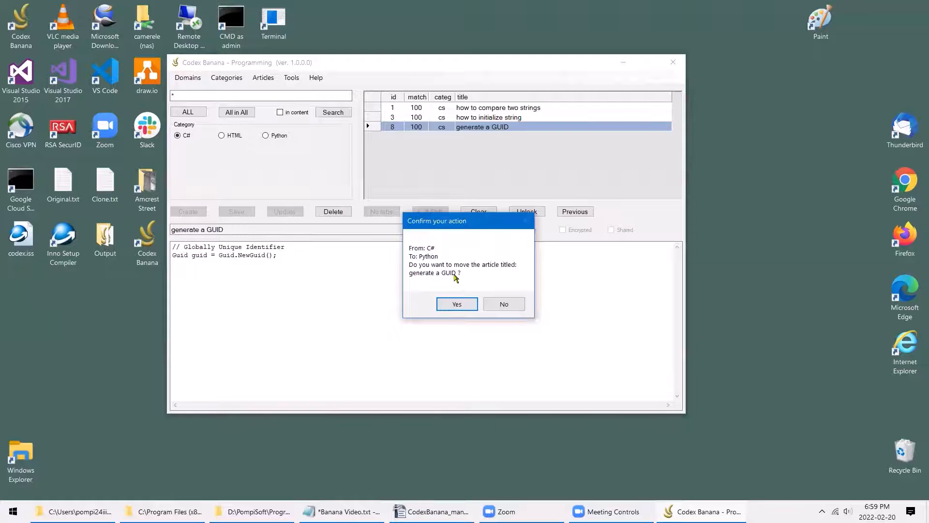
{"action": "left_click", "coordinate": [472, 304]}
{"action": "left_click", "coordinate": [497, 293]}
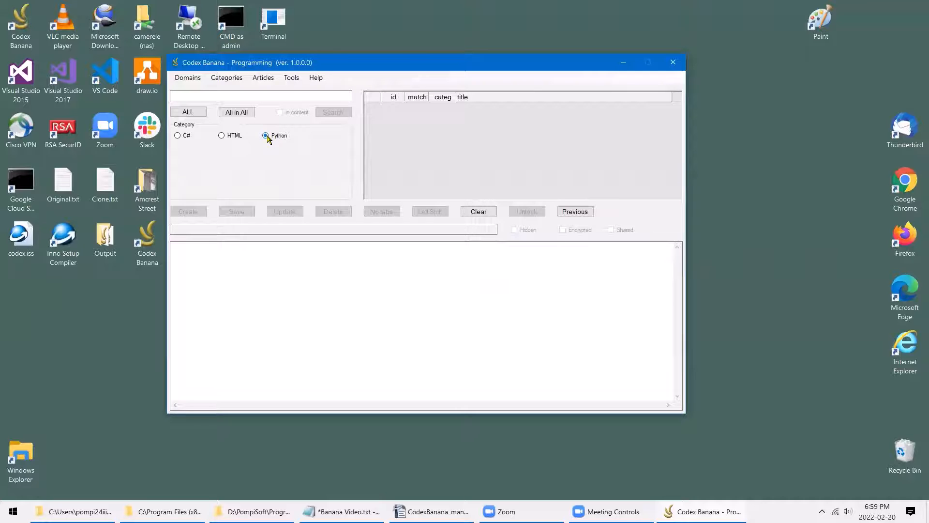
- List all articles in the Python category and view the moved "generate a GUID" article
{"action": "left_click", "coordinate": [190, 114]}
{"action": "left_click", "coordinate": [332, 113]}
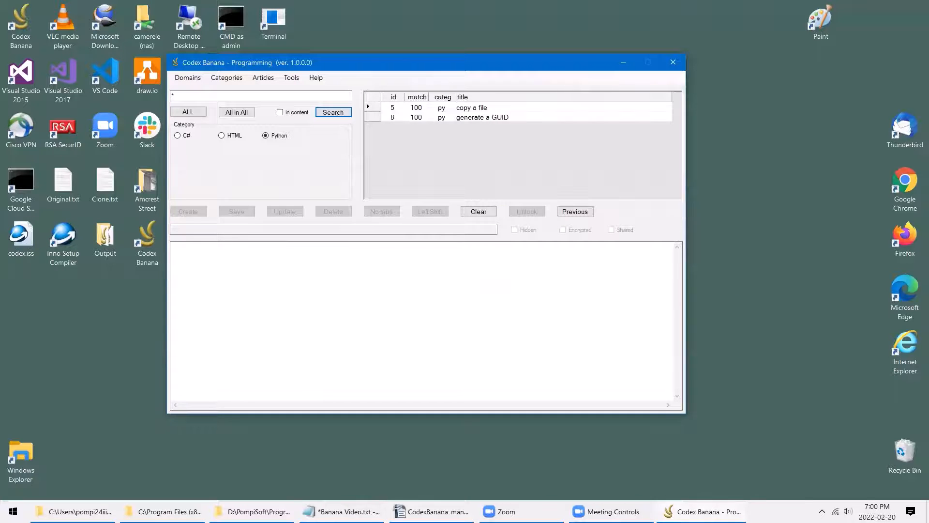
{"action": "key", "text": "alt+Tab"}
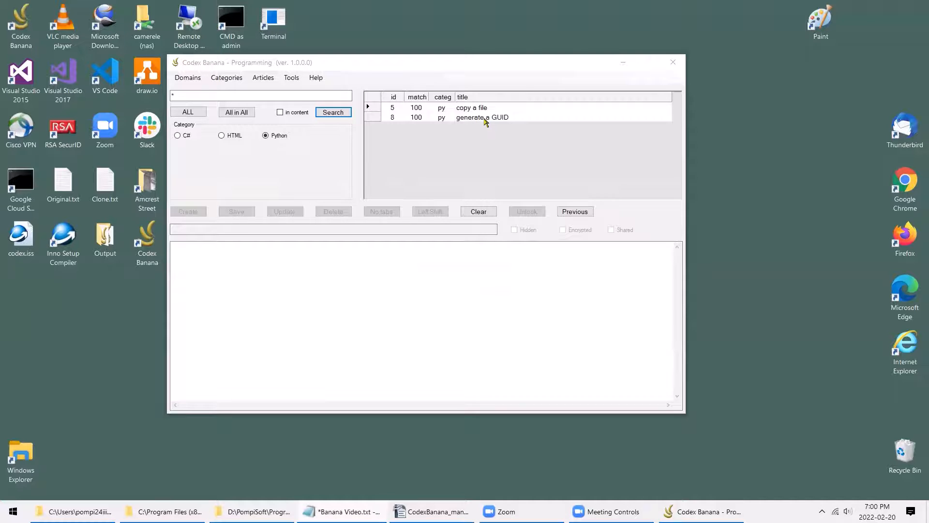
{"action": "left_click", "coordinate": [376, 118]}
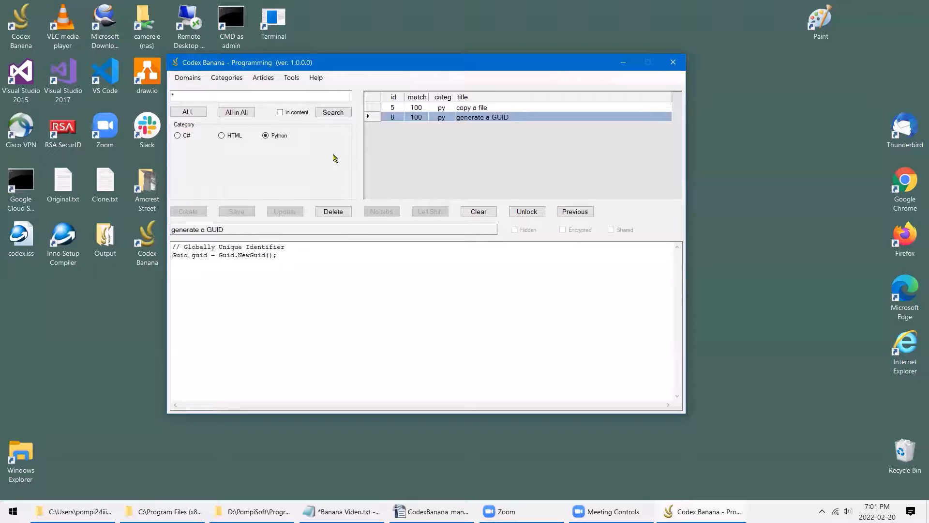
- Create a new non-shared category with the long name, code and display name all set to "temp"
{"action": "left_click", "coordinate": [239, 78]}
{"action": "left_click", "coordinate": [242, 90]}
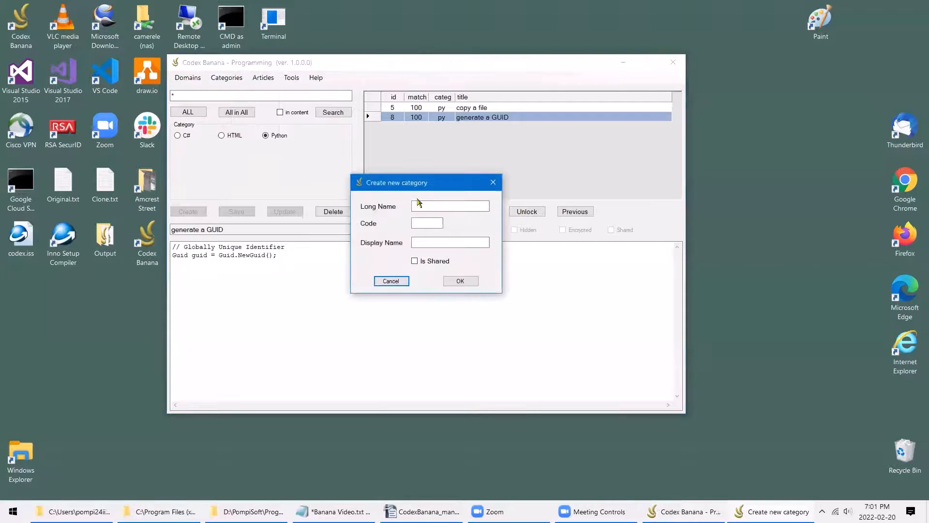
{"action": "type", "text": "temp"}
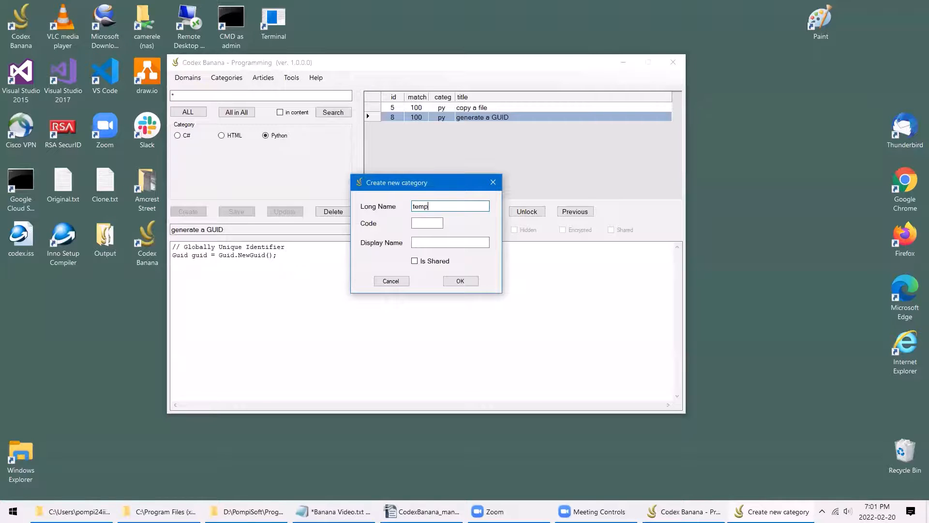
{"action": "left_click", "coordinate": [437, 224]}
{"action": "type", "text": "temp"}
{"action": "left_click", "coordinate": [441, 242]}
{"action": "type", "text": "temp"}
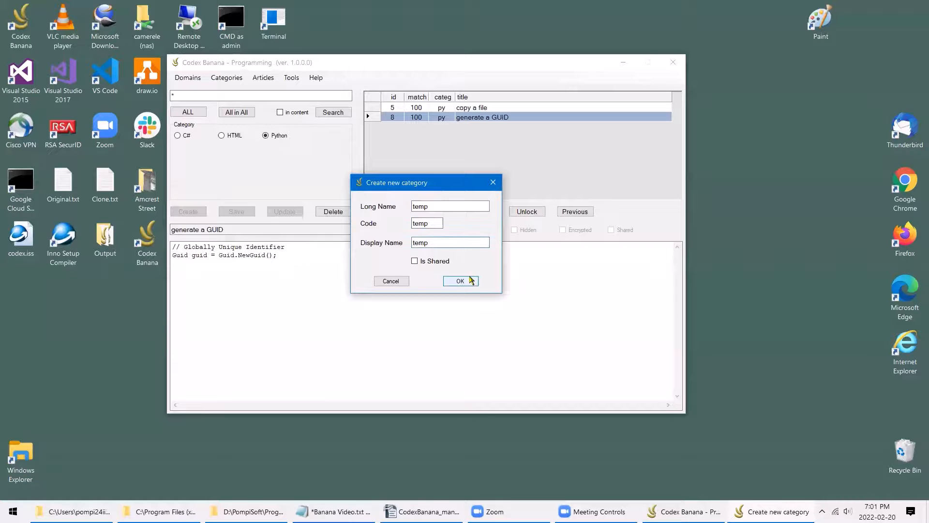
{"action": "left_click", "coordinate": [471, 281]}
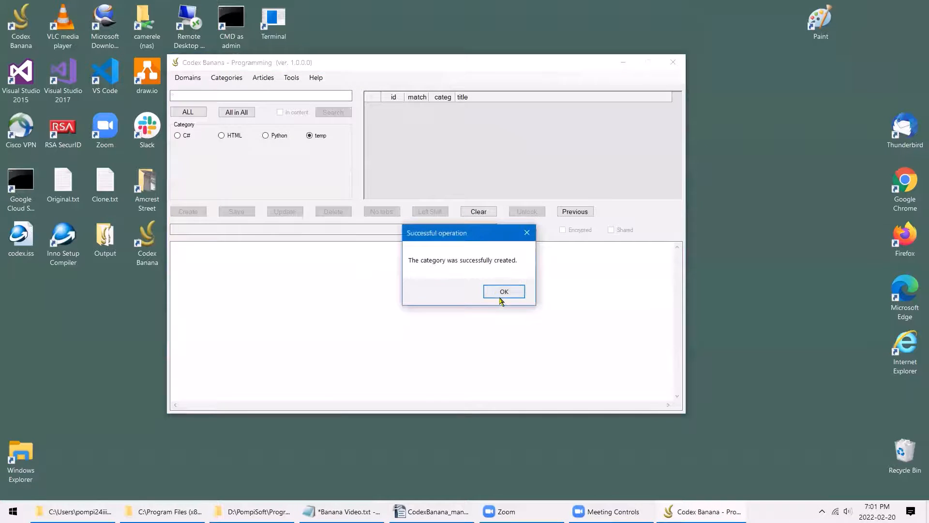
{"action": "left_click", "coordinate": [497, 291]}
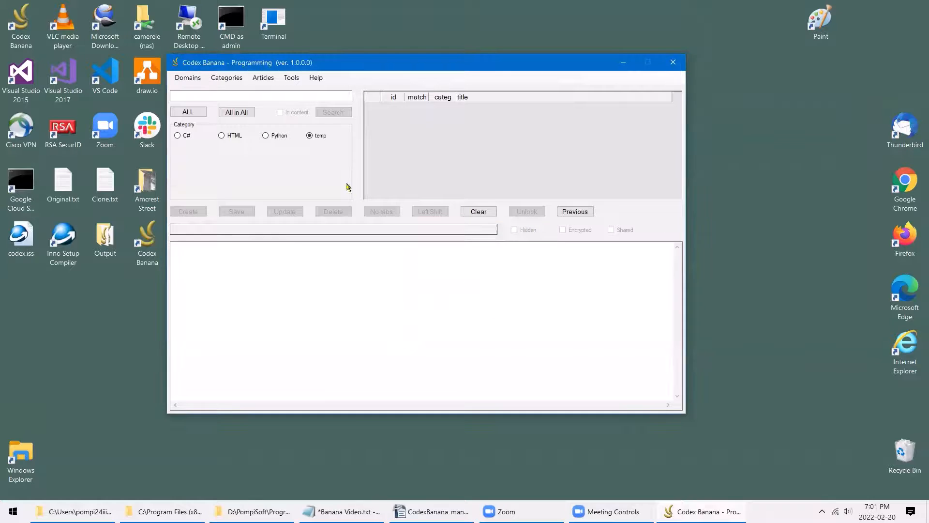
- List all Python articles and move the "generate a GUID" article to the temp category
{"action": "left_click", "coordinate": [274, 136]}
{"action": "left_click", "coordinate": [202, 115]}
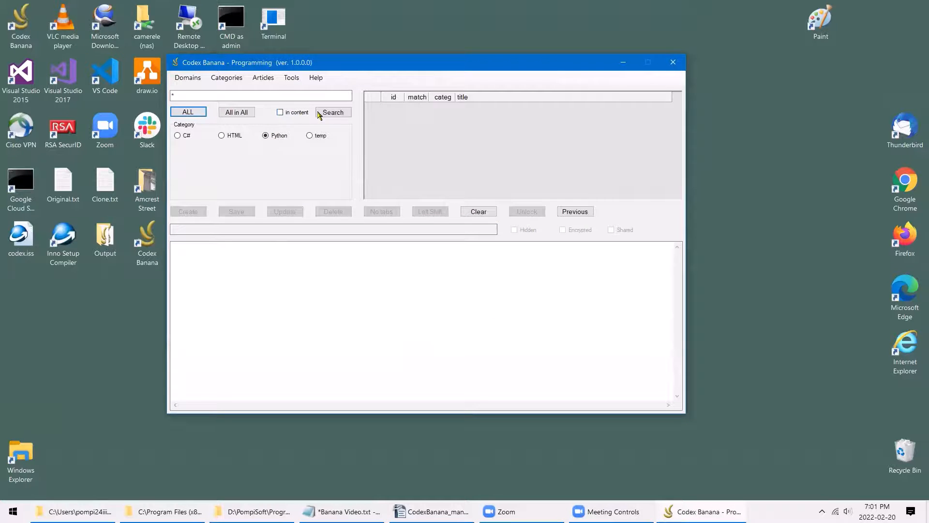
{"action": "left_click", "coordinate": [324, 113]}
{"action": "left_click", "coordinate": [373, 116]}
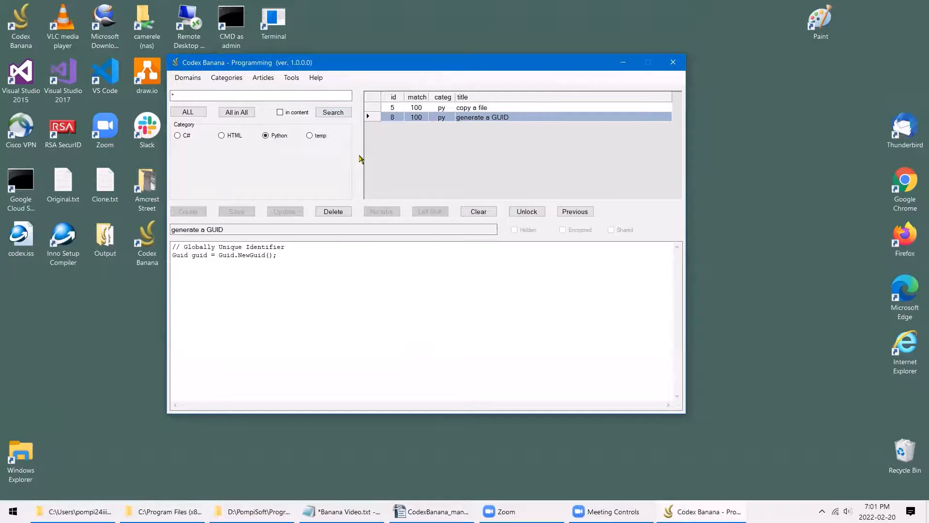
{"action": "left_click", "coordinate": [263, 78]}
{"action": "mouse_move", "coordinate": [279, 116]}
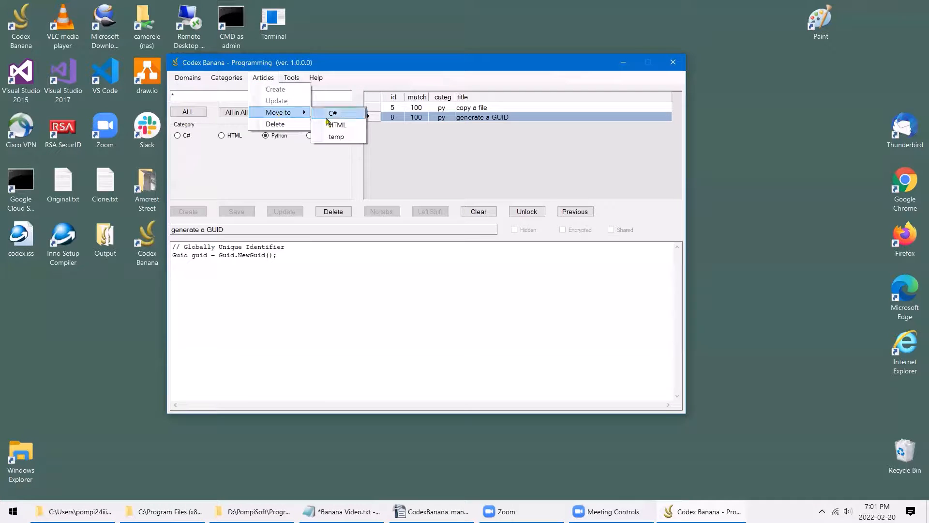
{"action": "left_click", "coordinate": [346, 140]}
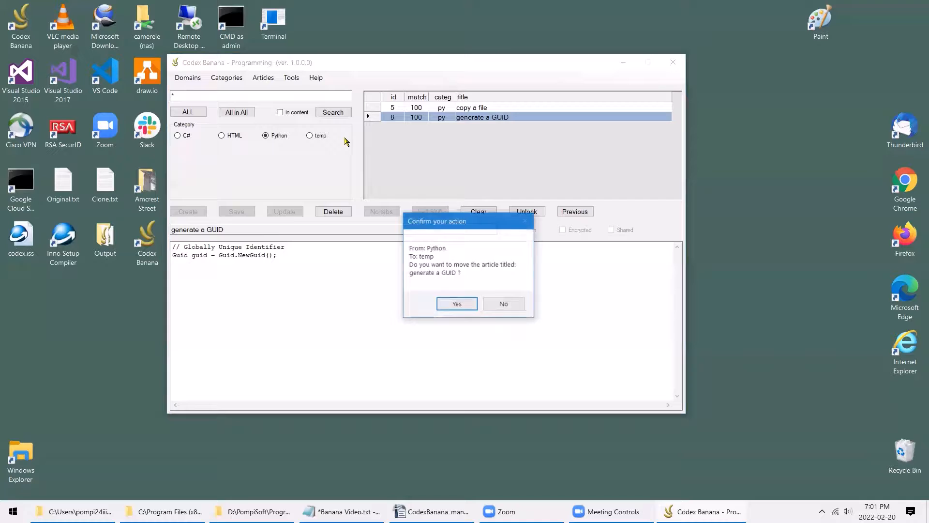
{"action": "left_click", "coordinate": [467, 307]}
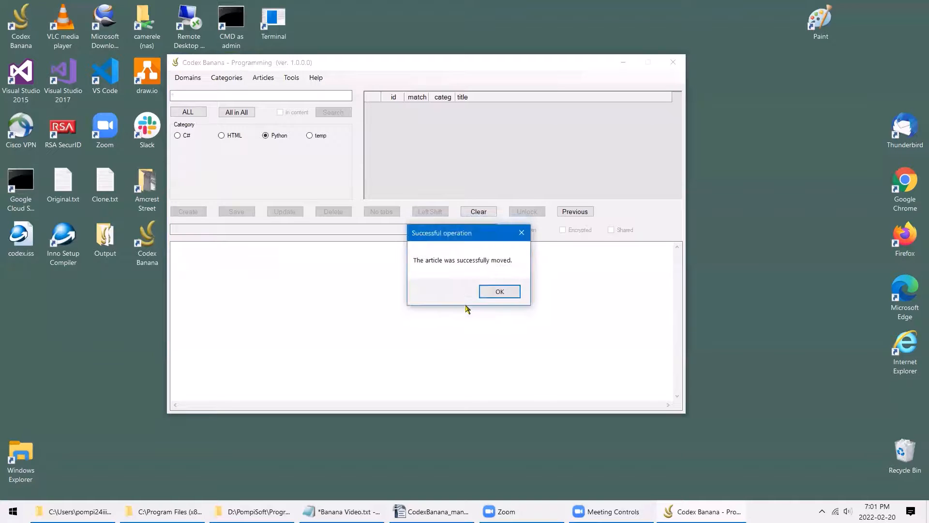
- List all articles in the temp category of the Programming domain
{"action": "left_click", "coordinate": [503, 293]}
{"action": "left_click", "coordinate": [321, 137]}
{"action": "left_click", "coordinate": [187, 115]}
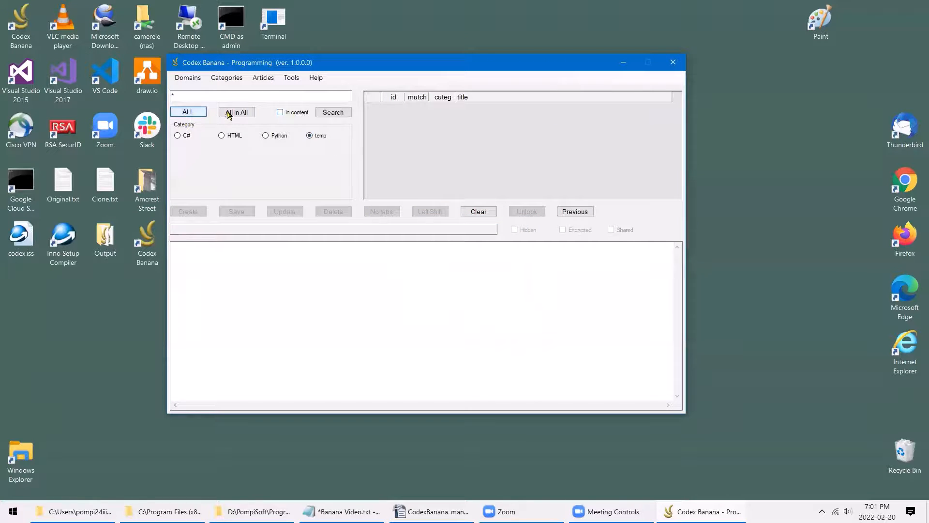
{"action": "left_click", "coordinate": [339, 114]}
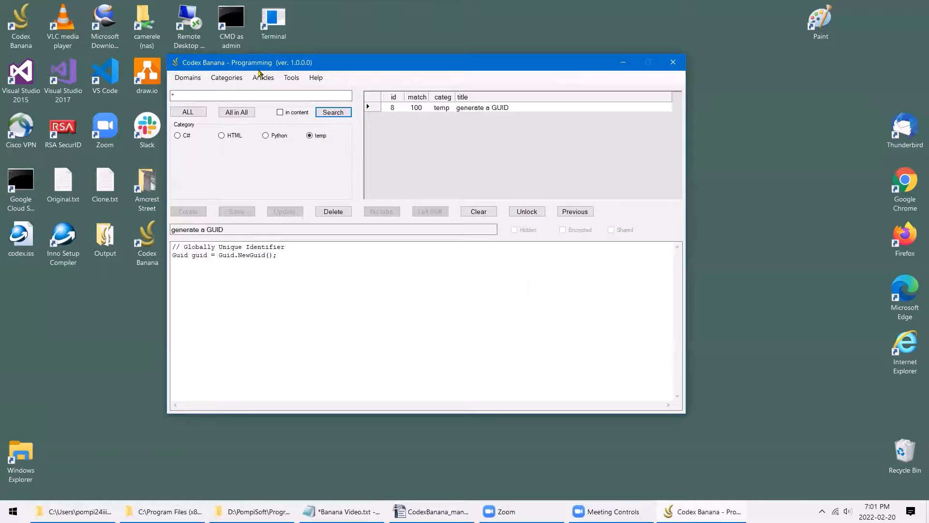
- Move the temp category from the Programming domain to the Personal domain and confirm the move
{"action": "left_click", "coordinate": [237, 79]}
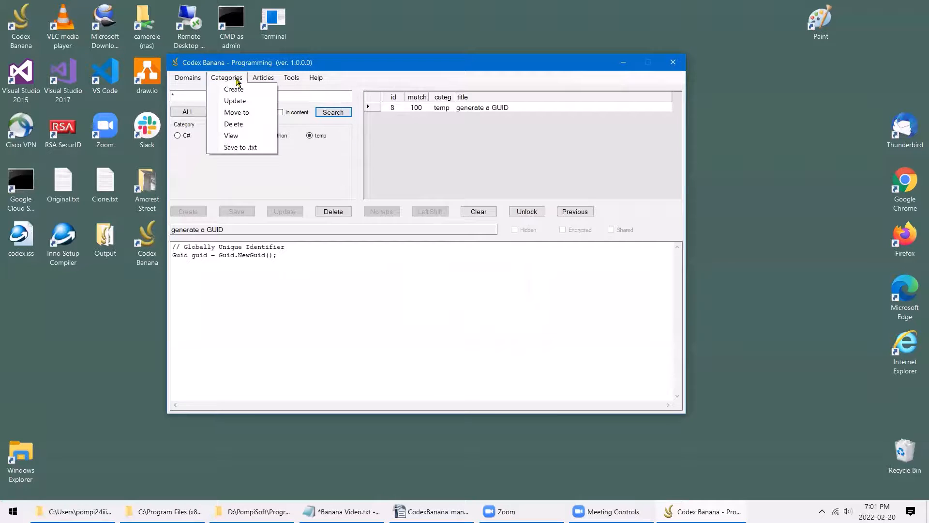
{"action": "mouse_move", "coordinate": [247, 113]}
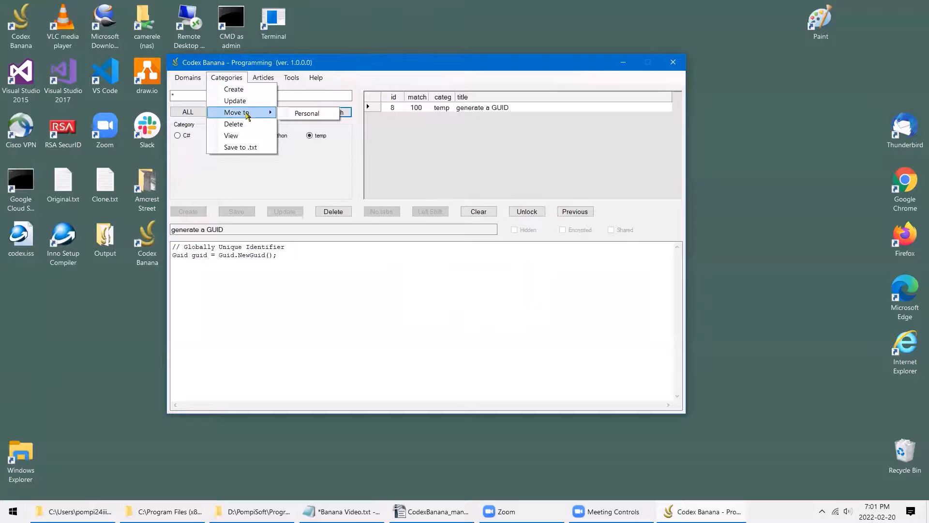
{"action": "left_click", "coordinate": [305, 114]}
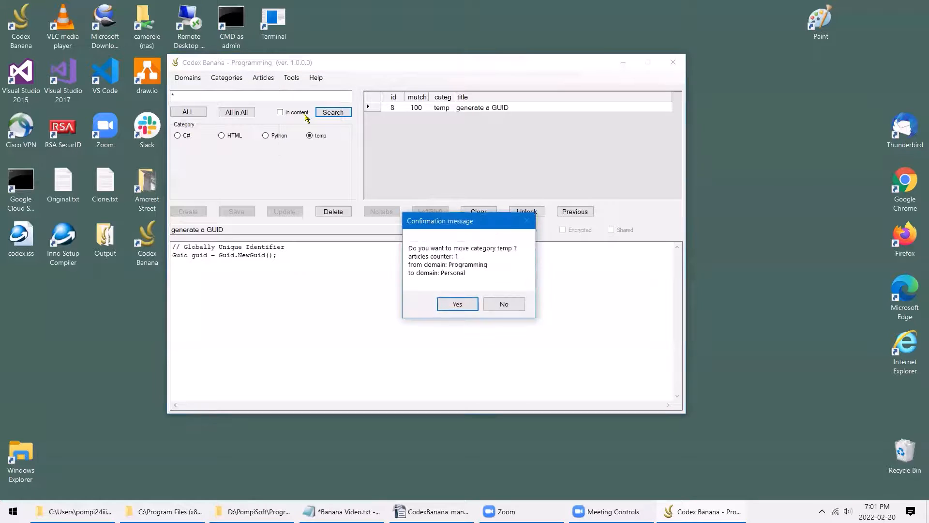
{"action": "left_click", "coordinate": [457, 304]}
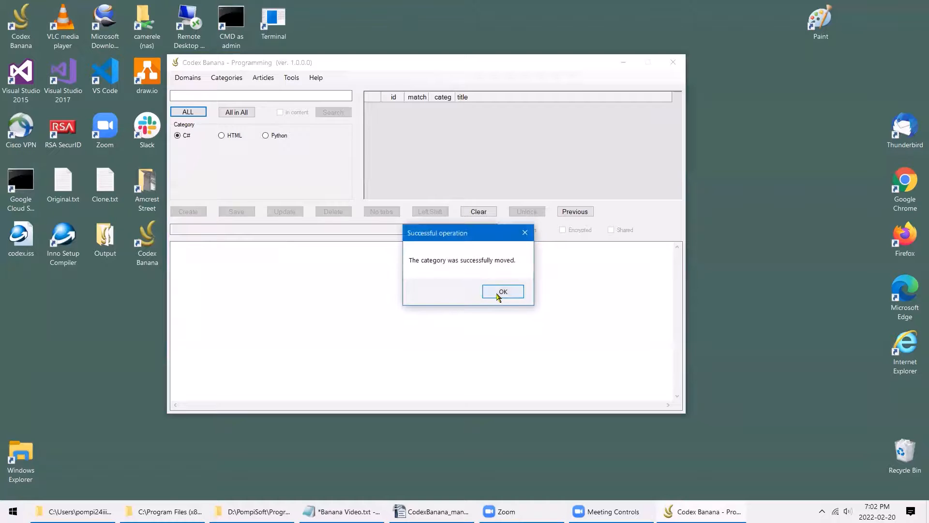
{"action": "left_click", "coordinate": [501, 293]}
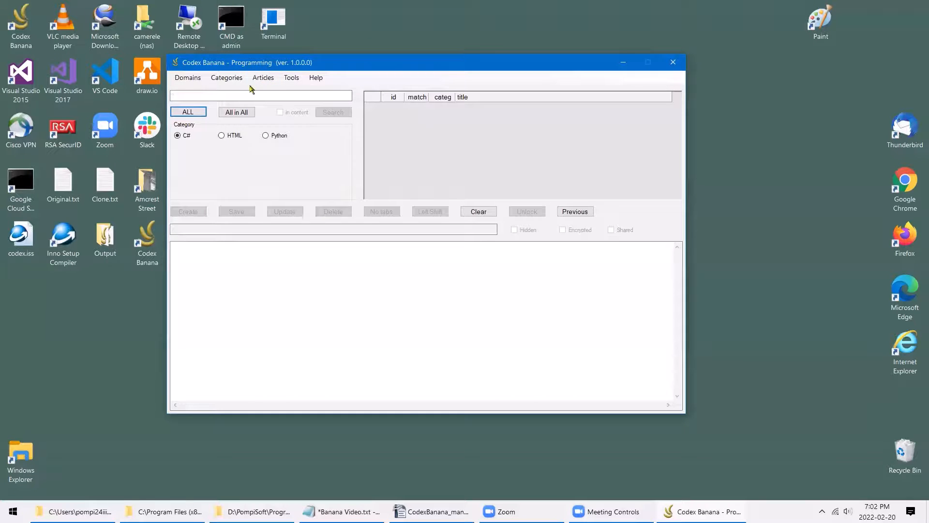
- Switch to the Personal domain and list all articles in its temp category
{"action": "left_click", "coordinate": [188, 78]}
{"action": "mouse_move", "coordinate": [202, 93]}
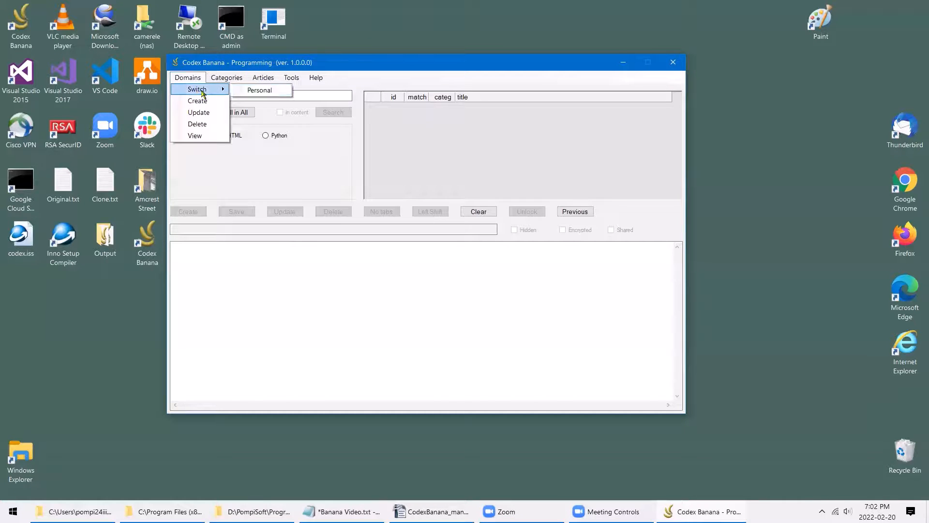
{"action": "left_click", "coordinate": [268, 91]}
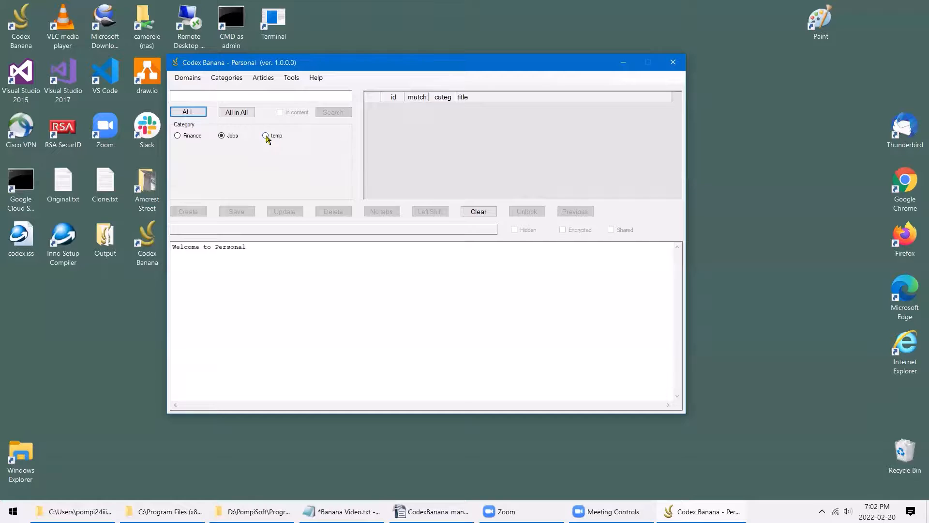
{"action": "left_click", "coordinate": [266, 136]}
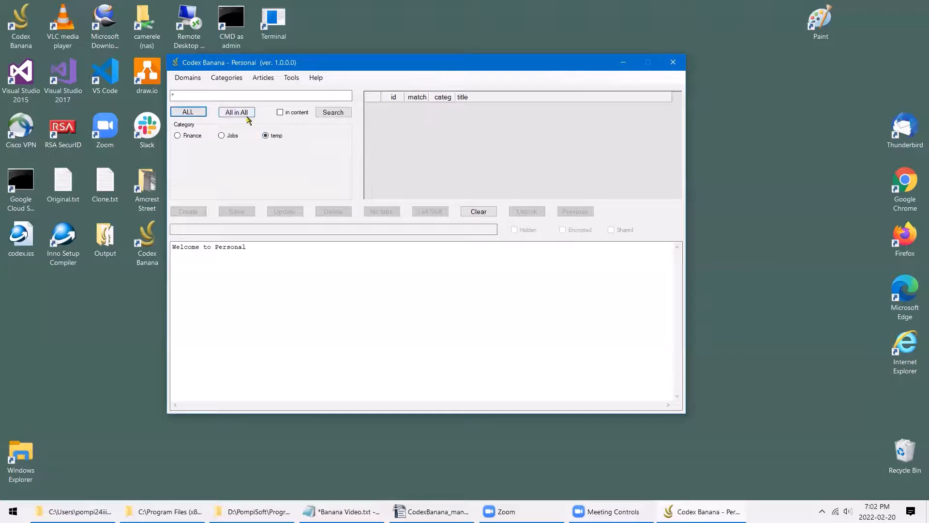
{"action": "left_click", "coordinate": [349, 114]}
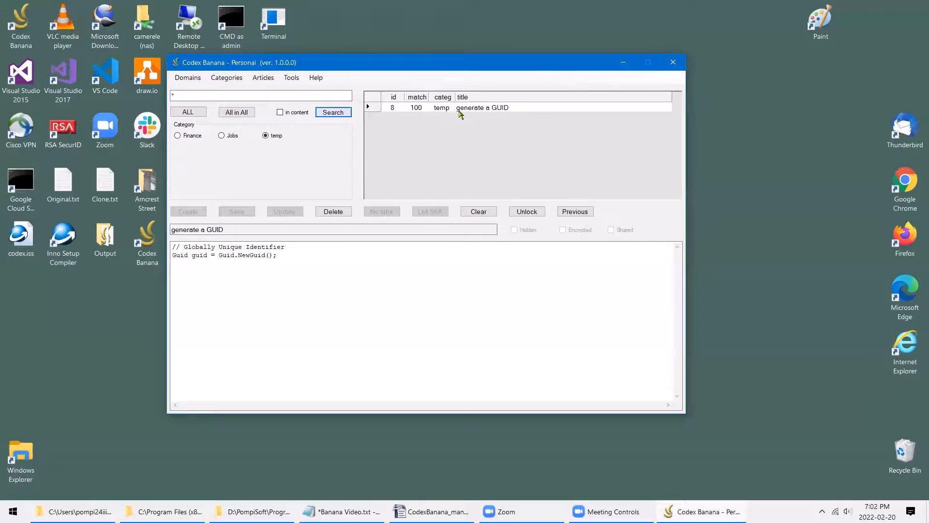
- Move the "generate a GUID" article from the temp category to Finance
{"action": "left_click", "coordinate": [377, 108]}
{"action": "left_click", "coordinate": [263, 80]}
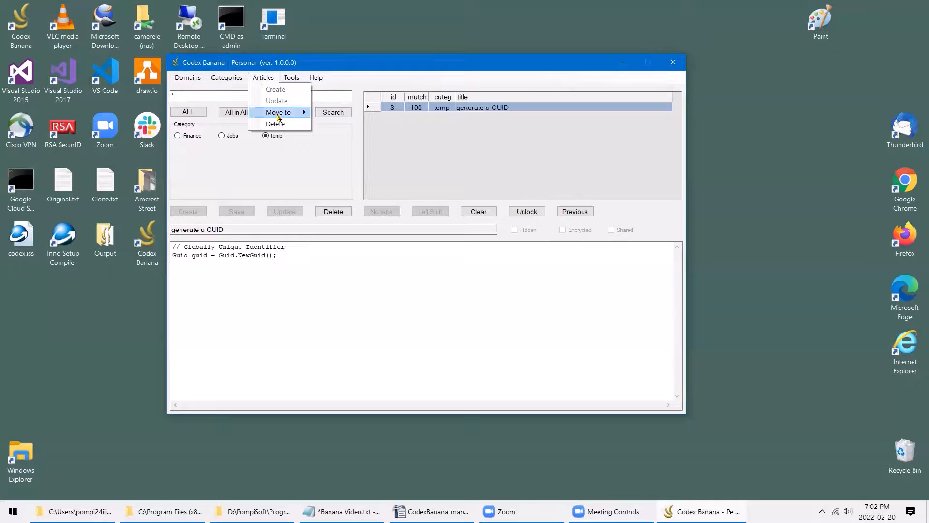
{"action": "mouse_move", "coordinate": [285, 112]}
{"action": "left_click", "coordinate": [346, 115]}
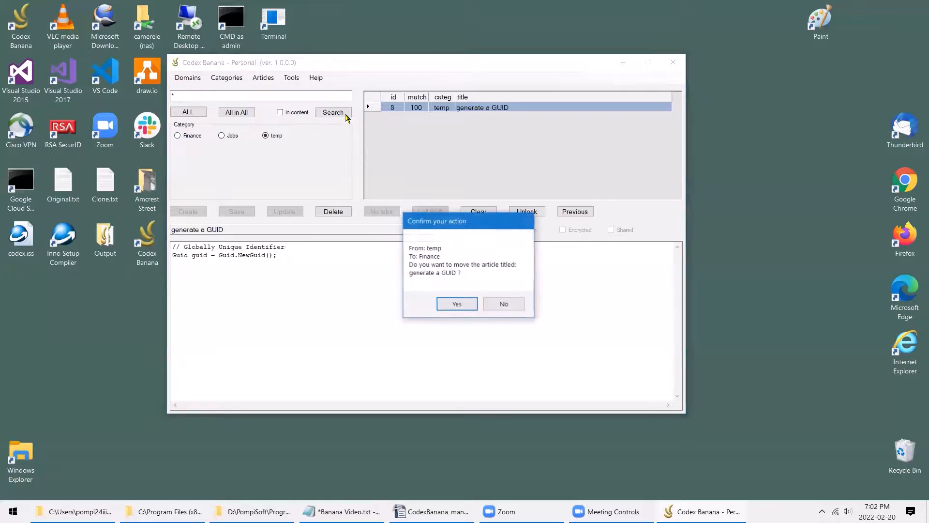
{"action": "left_click", "coordinate": [457, 304]}
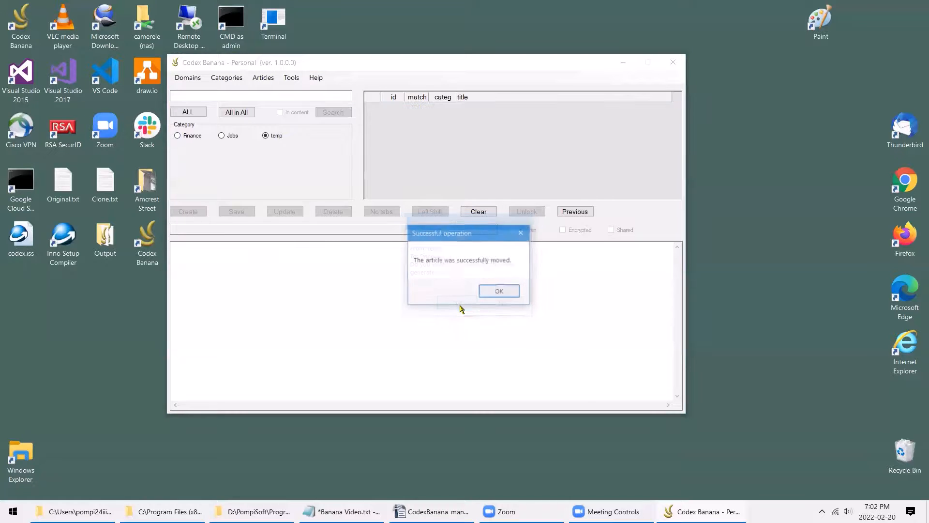
{"action": "left_click", "coordinate": [494, 291]}
- List all articles in the Finance category
{"action": "left_click", "coordinate": [190, 137]}
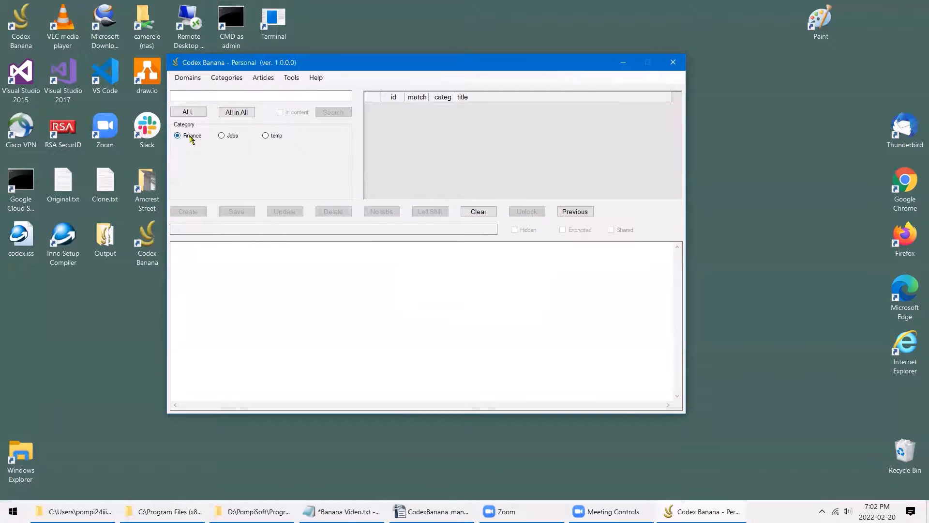
{"action": "left_click", "coordinate": [189, 112]}
{"action": "left_click", "coordinate": [333, 113]}
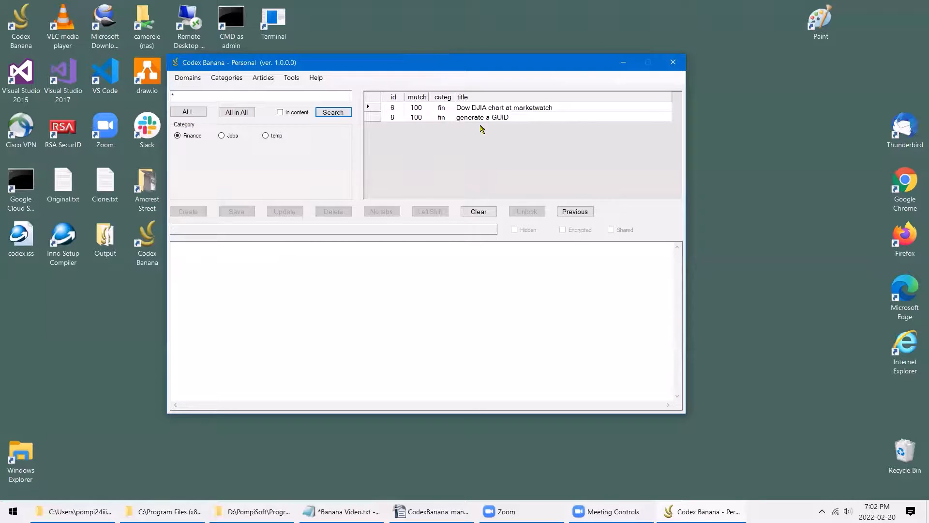
- Move the "generate a GUID" article from the Finance category back to temp
{"action": "left_click", "coordinate": [377, 117]}
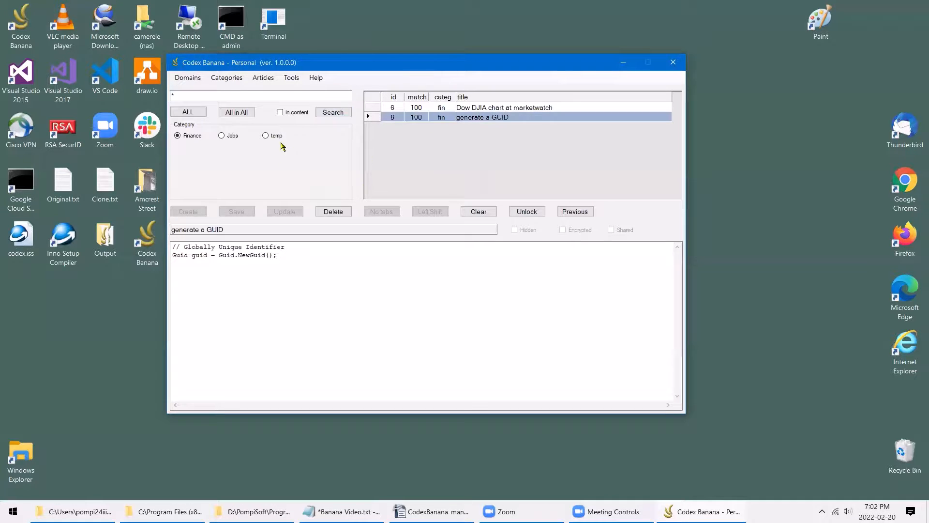
{"action": "left_click", "coordinate": [263, 77]}
{"action": "mouse_move", "coordinate": [276, 113]}
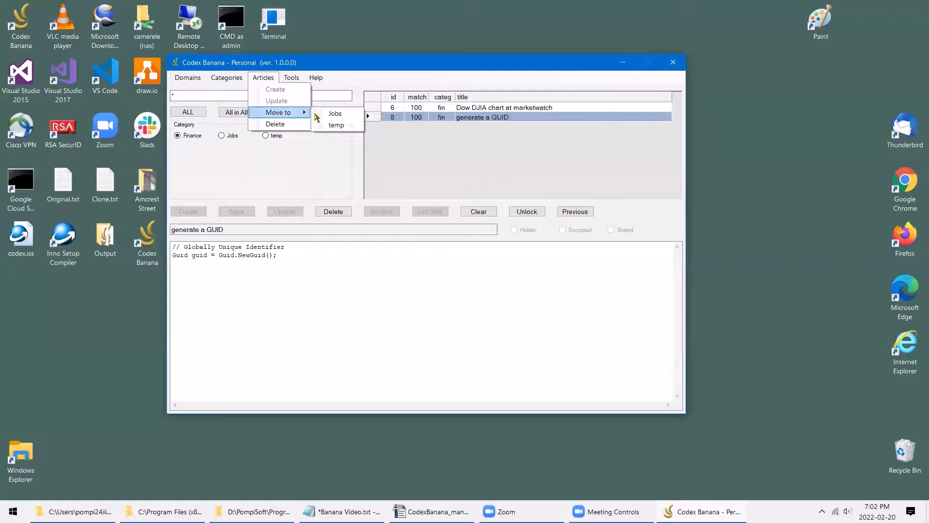
{"action": "left_click", "coordinate": [353, 124]}
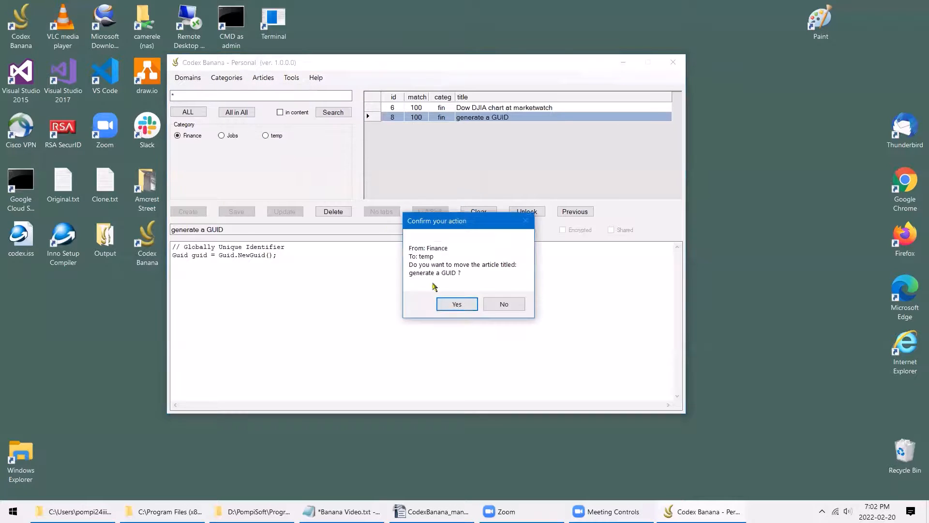
{"action": "left_click", "coordinate": [459, 304]}
{"action": "left_click", "coordinate": [499, 290]}
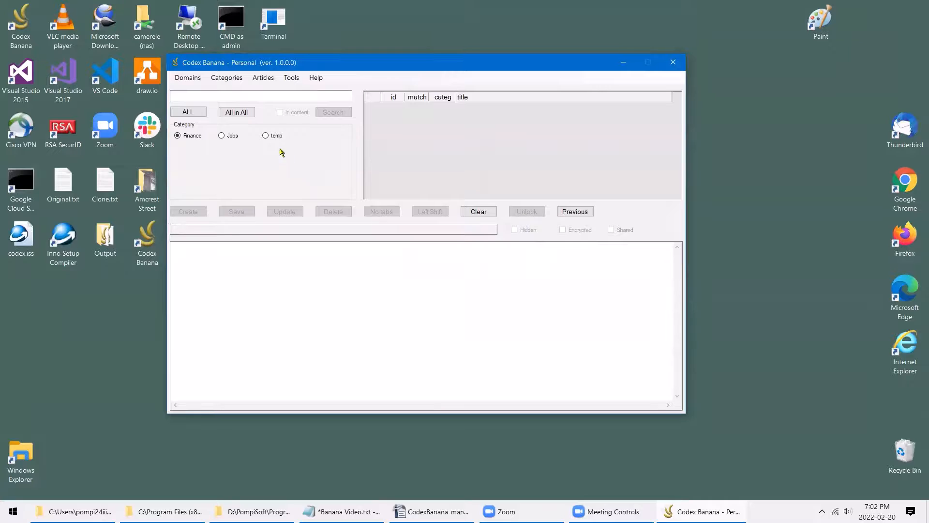
- Move the temp category from the Personal domain back to the Programming domain
{"action": "left_click", "coordinate": [267, 136]}
{"action": "left_click", "coordinate": [235, 79]}
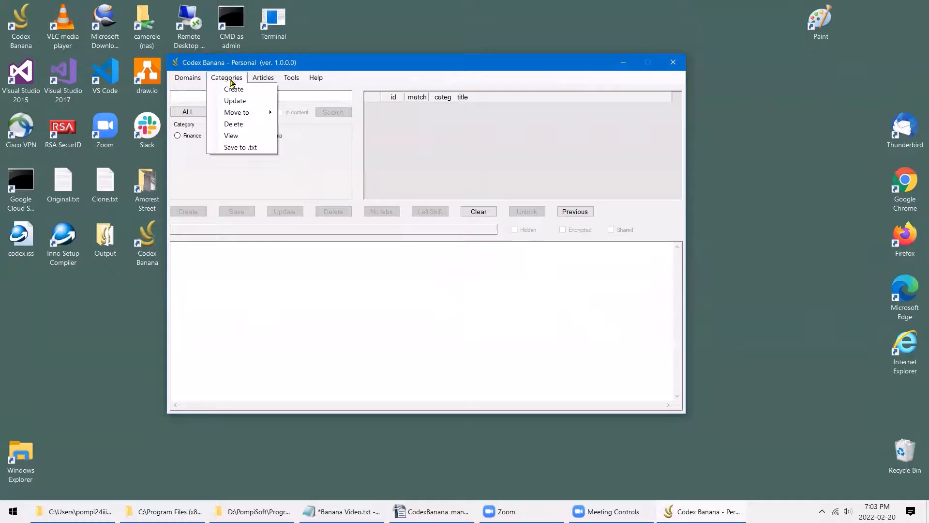
{"action": "mouse_move", "coordinate": [261, 112]}
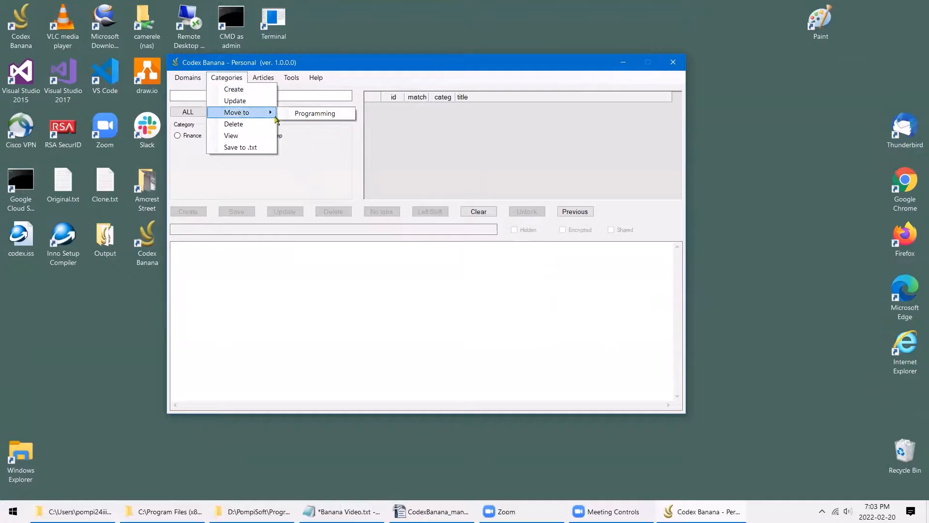
{"action": "left_click", "coordinate": [311, 119]}
{"action": "left_click", "coordinate": [457, 304]}
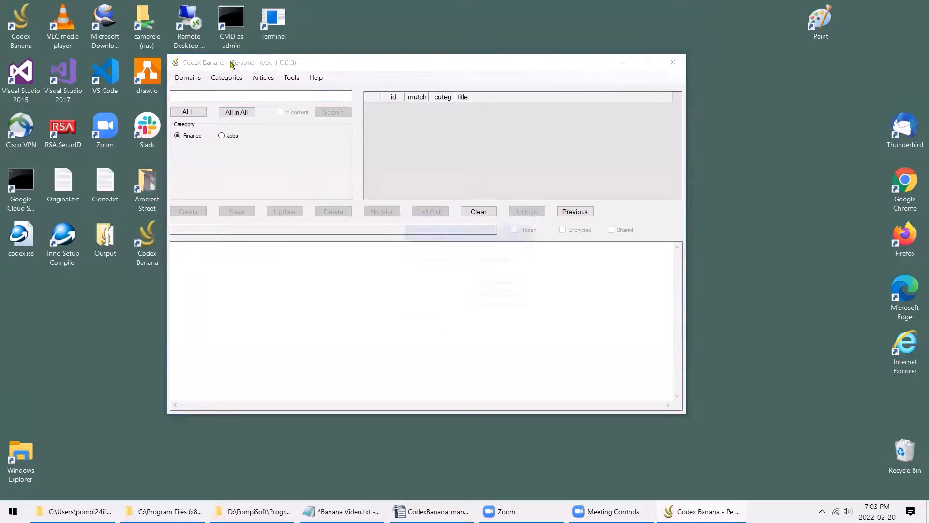
{"action": "key", "text": "Return"}
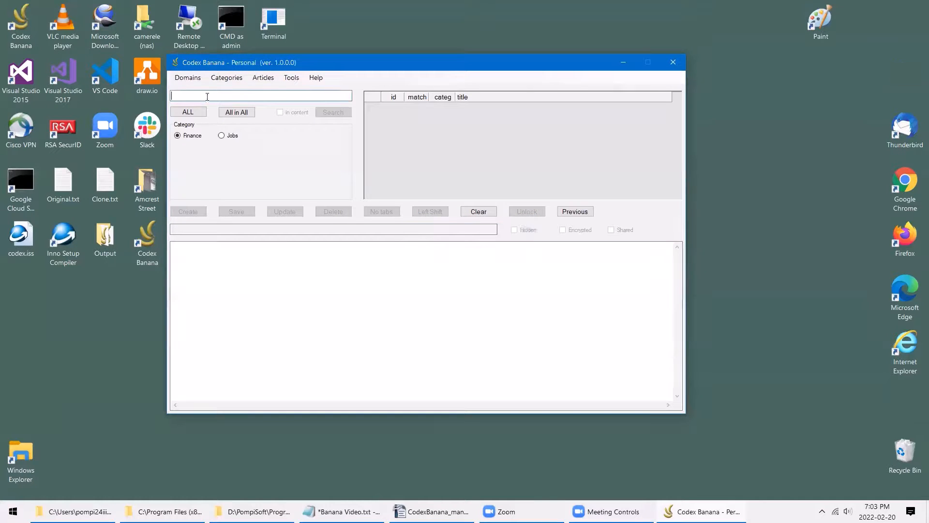
- Switch to the Programming domain and list all articles in its temp category
{"action": "left_click", "coordinate": [196, 79]}
{"action": "mouse_move", "coordinate": [203, 89]}
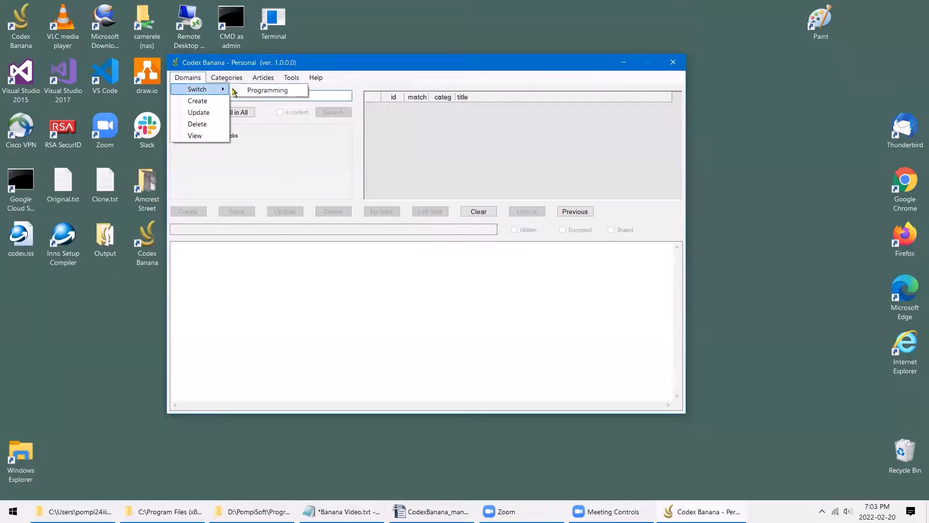
{"action": "left_click", "coordinate": [267, 90]}
{"action": "left_click", "coordinate": [309, 136]}
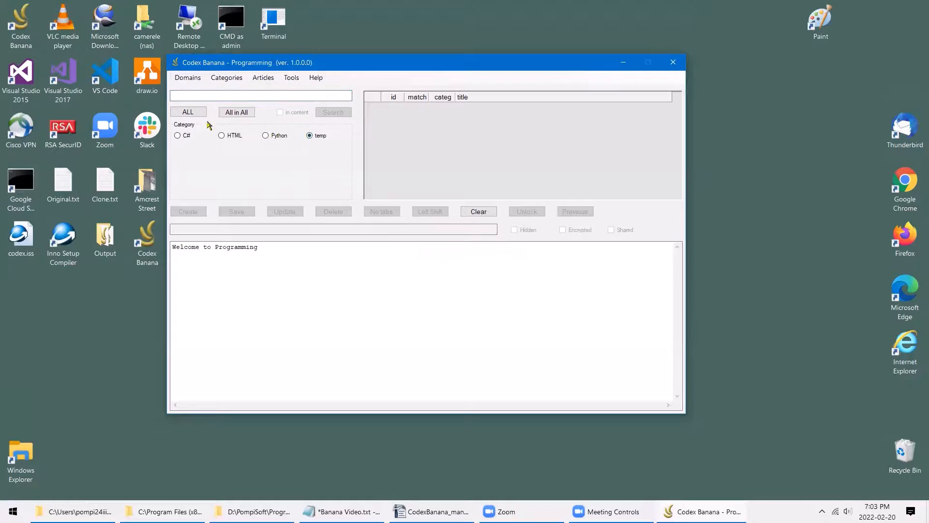
{"action": "left_click", "coordinate": [341, 114]}
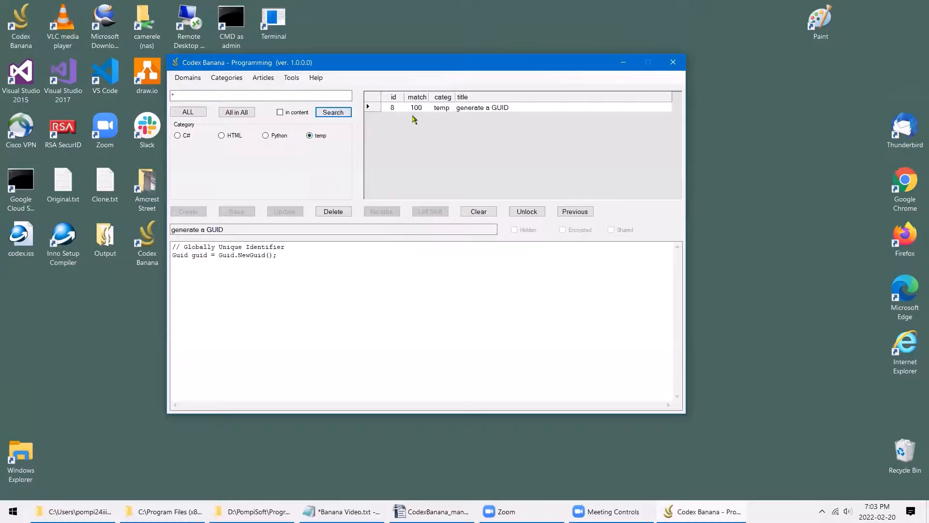
- Move the "generate a GUID" article from the temp category to C#
{"action": "left_click", "coordinate": [378, 109]}
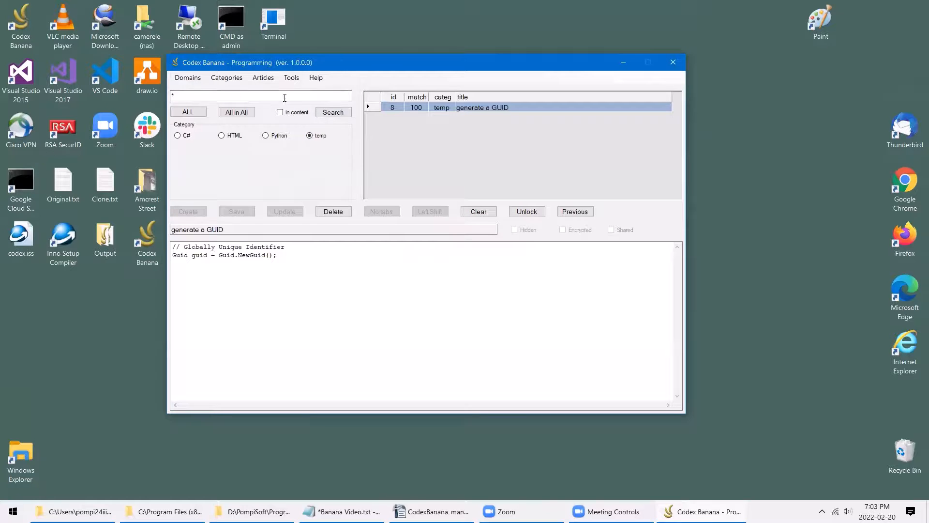
{"action": "left_click", "coordinate": [269, 79]}
{"action": "mouse_move", "coordinate": [291, 114]}
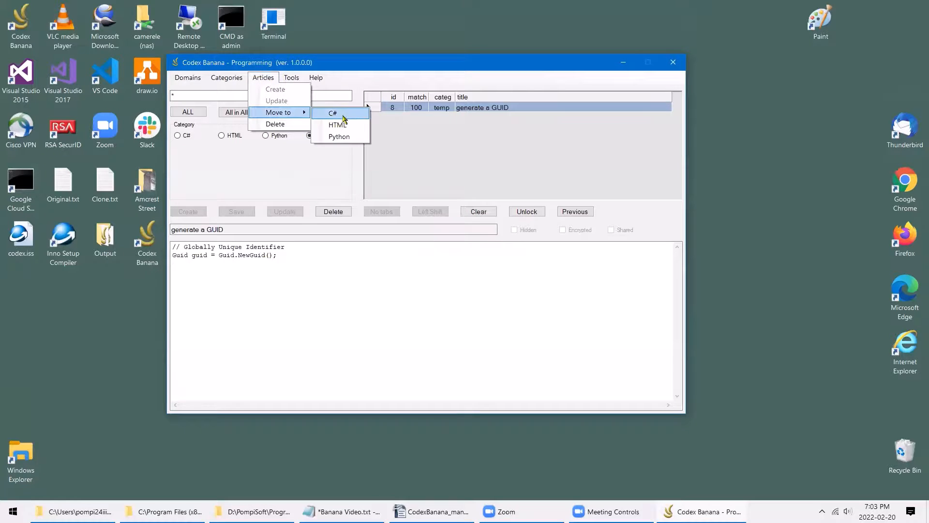
{"action": "left_click", "coordinate": [346, 115]}
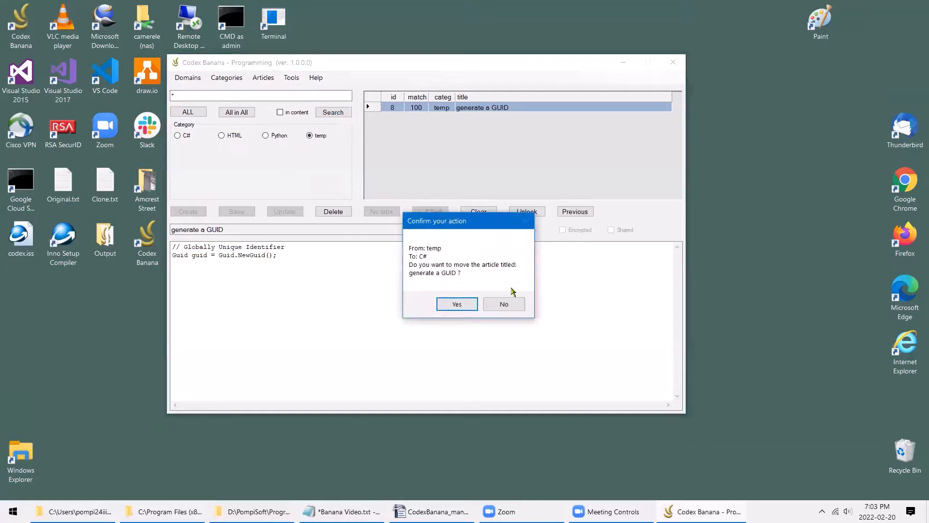
{"action": "left_click", "coordinate": [458, 307]}
{"action": "left_click", "coordinate": [500, 291]}
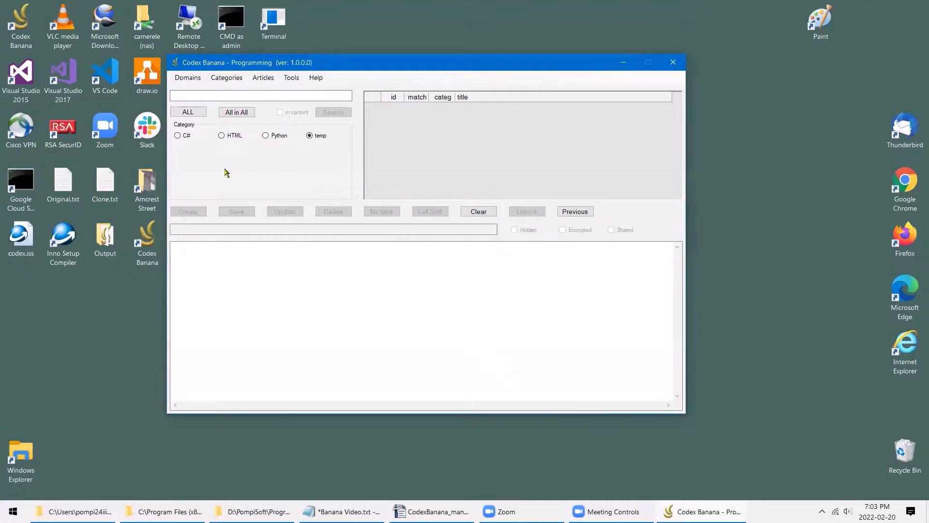
- List all C# articles and view the "generate a GUID" and "how to initialize string" articles
{"action": "left_click", "coordinate": [188, 112]}
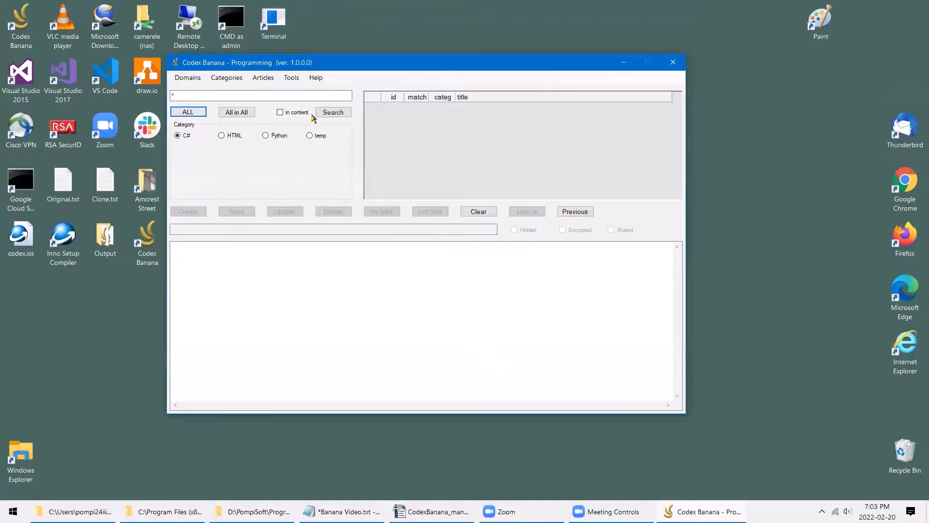
{"action": "left_click", "coordinate": [332, 112]}
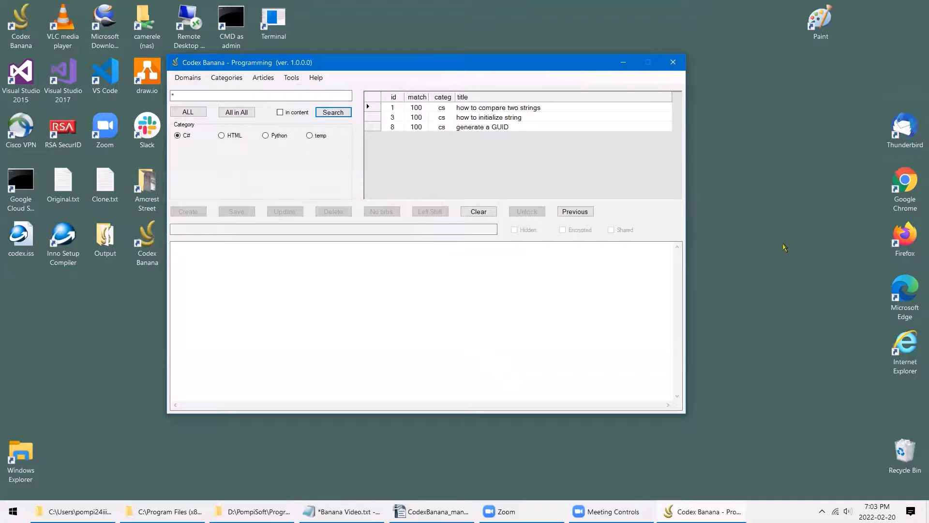
{"action": "left_click", "coordinate": [506, 127]}
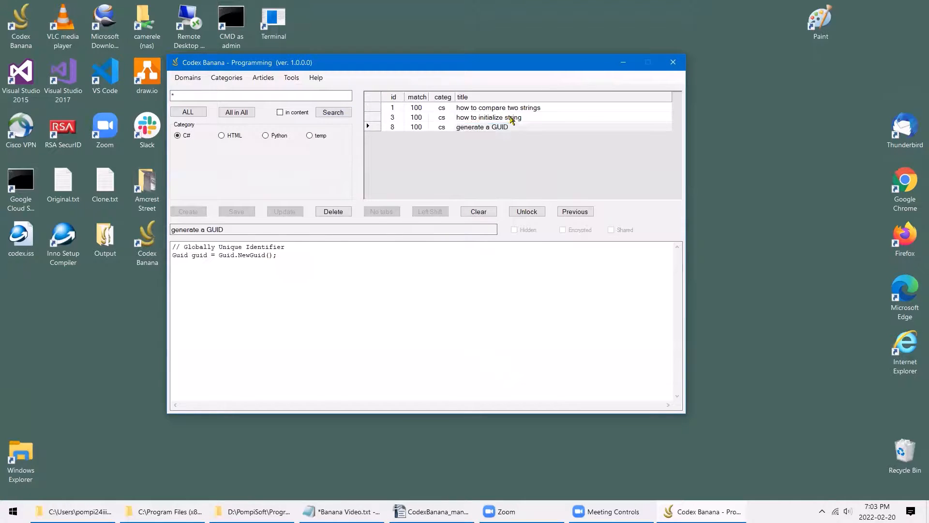
{"action": "left_click", "coordinate": [511, 119]}
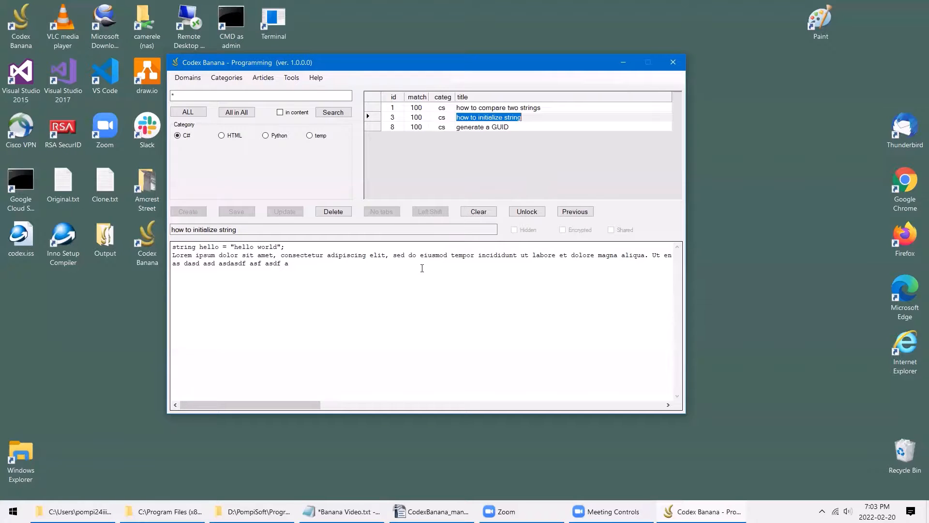
- Unlock the "how to initialize string" article and add the indented lines "asdasdas" and "zdfsf sdf" below its text
{"action": "left_click", "coordinate": [526, 212]}
{"action": "left_click", "coordinate": [365, 263]}
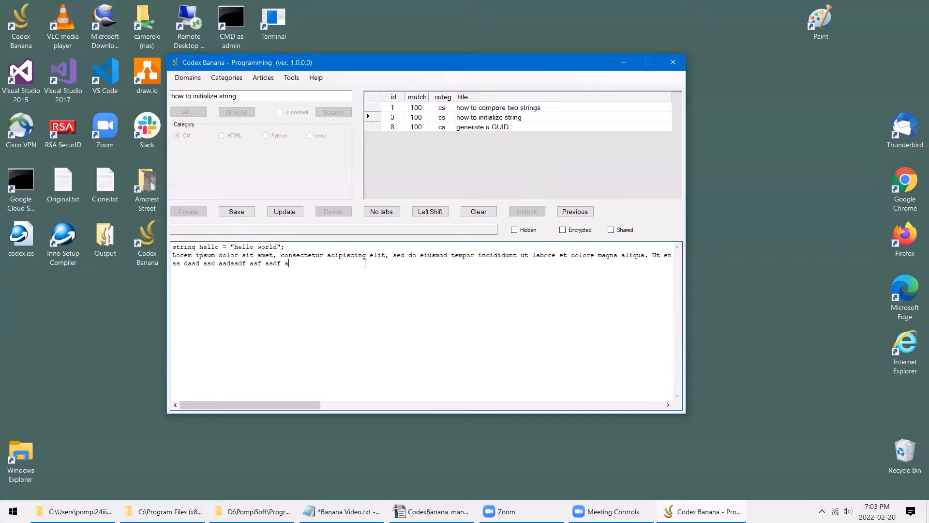
{"action": "key", "text": "Return"}
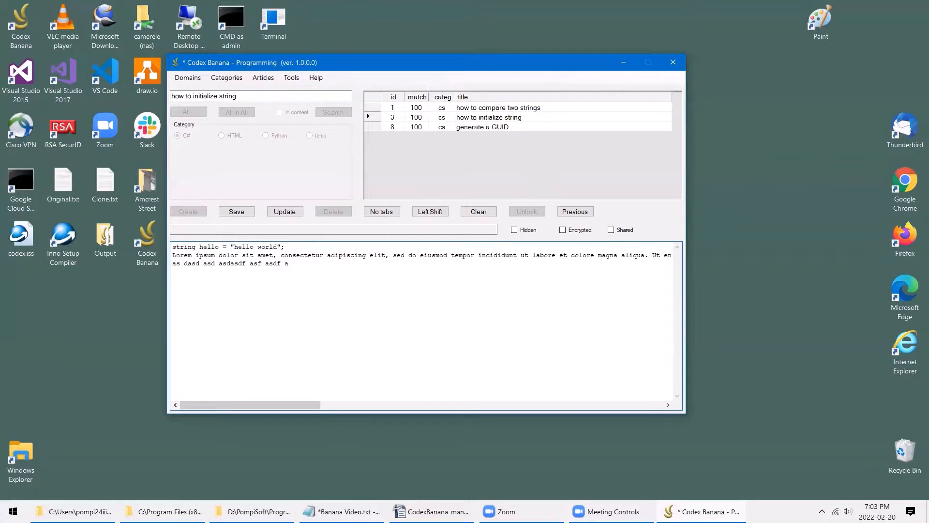
{"action": "type", "text": "asdasdas "}
{"action": "type", "text": "zdfsf sdf"}
{"action": "key", "text": "Home"}
- Convert the article's tabs to spaces and shift its indented lines left, closing the article without saving the edits
{"action": "left_click", "coordinate": [387, 216]}
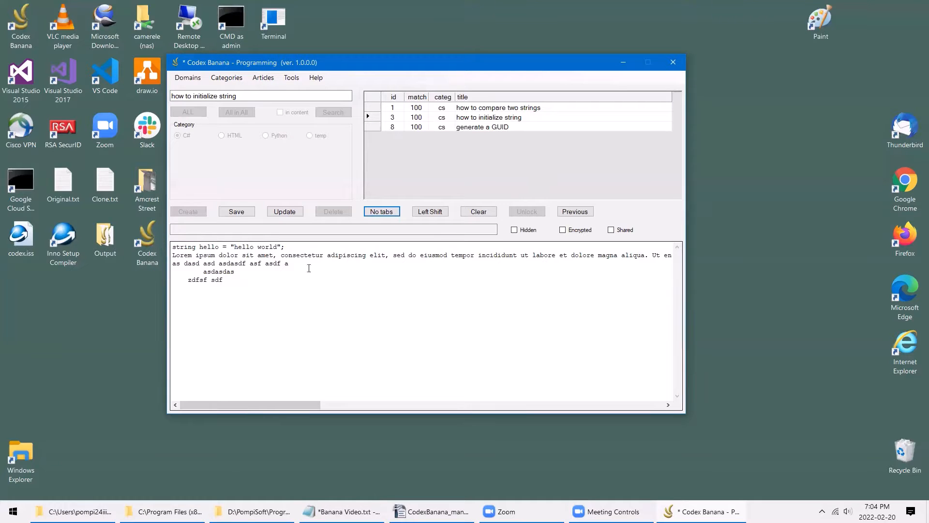
{"action": "left_click", "coordinate": [387, 216]}
{"action": "left_click", "coordinate": [436, 215]}
{"action": "left_click", "coordinate": [436, 216]}
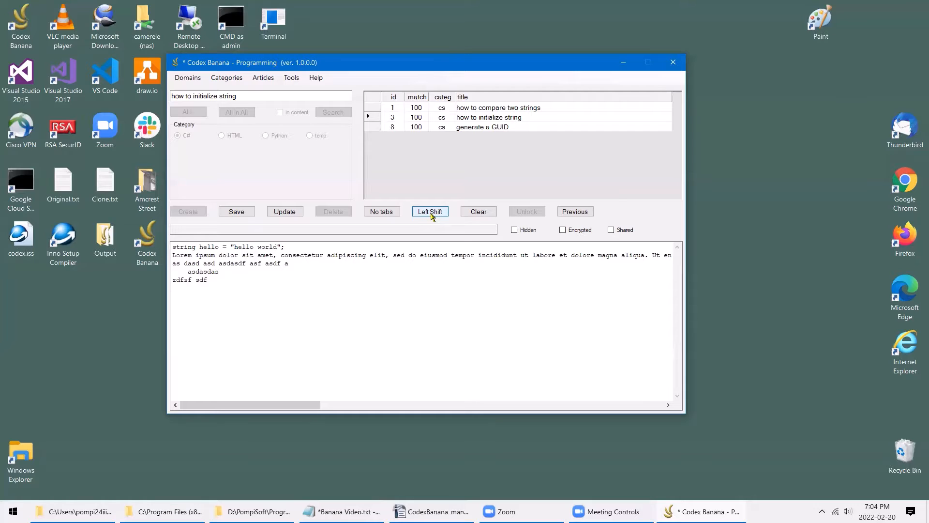
{"action": "left_click", "coordinate": [435, 213]}
{"action": "left_click", "coordinate": [488, 213]}
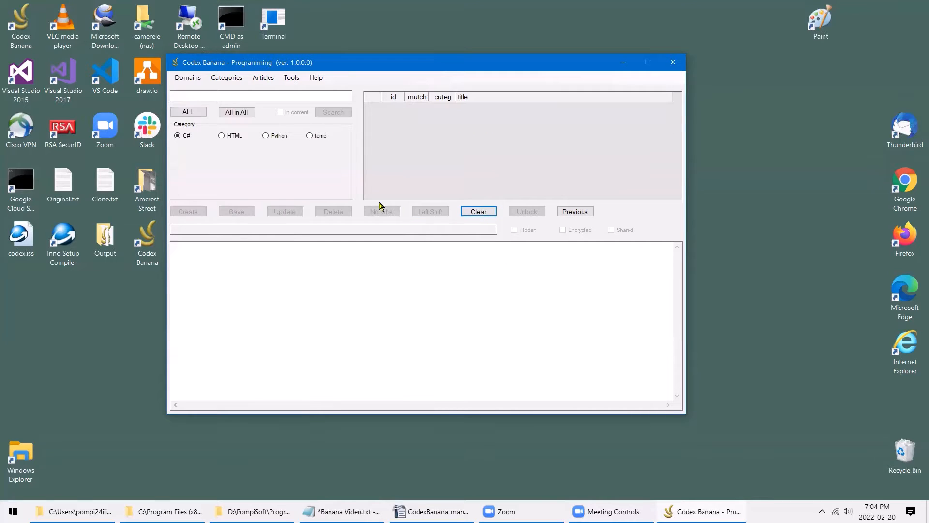
- List all C# articles and save the C# category to a text file
{"action": "left_click", "coordinate": [345, 113]}
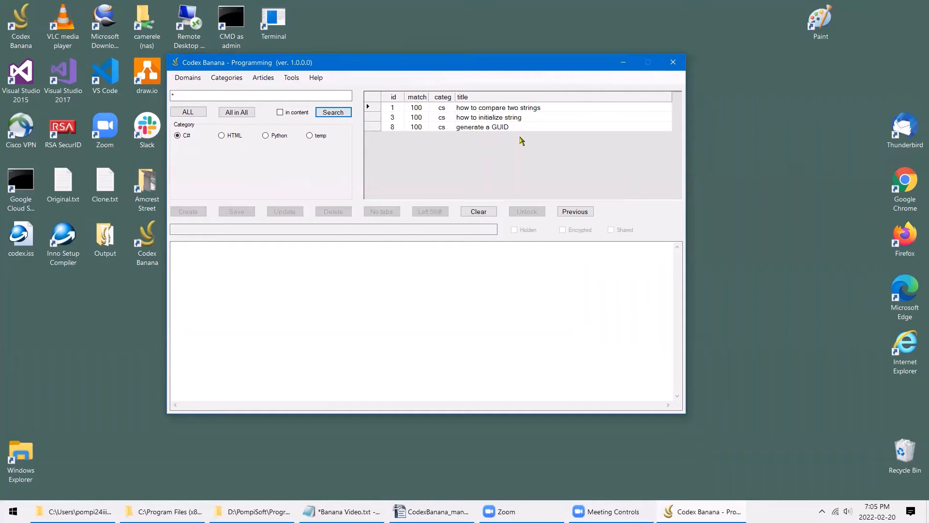
{"action": "left_click", "coordinate": [266, 80]}
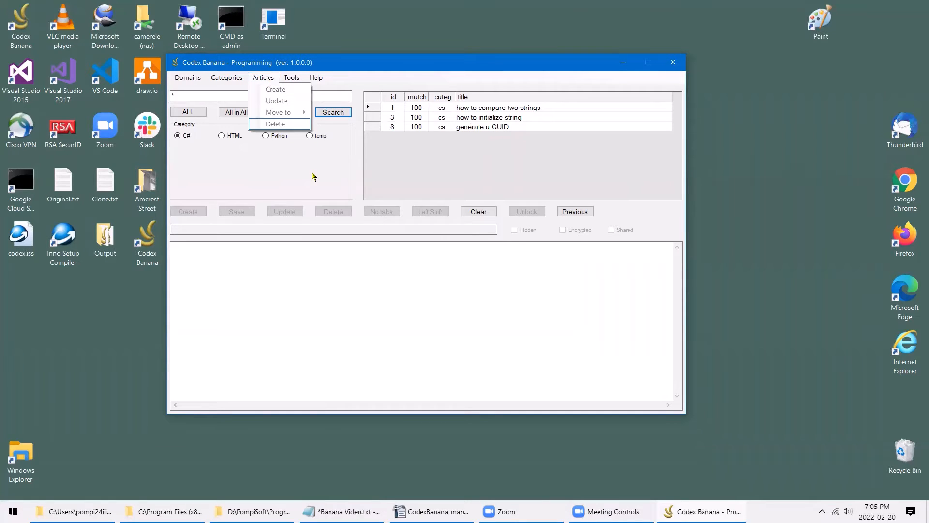
{"action": "left_click", "coordinate": [182, 142]}
{"action": "left_click", "coordinate": [228, 78]}
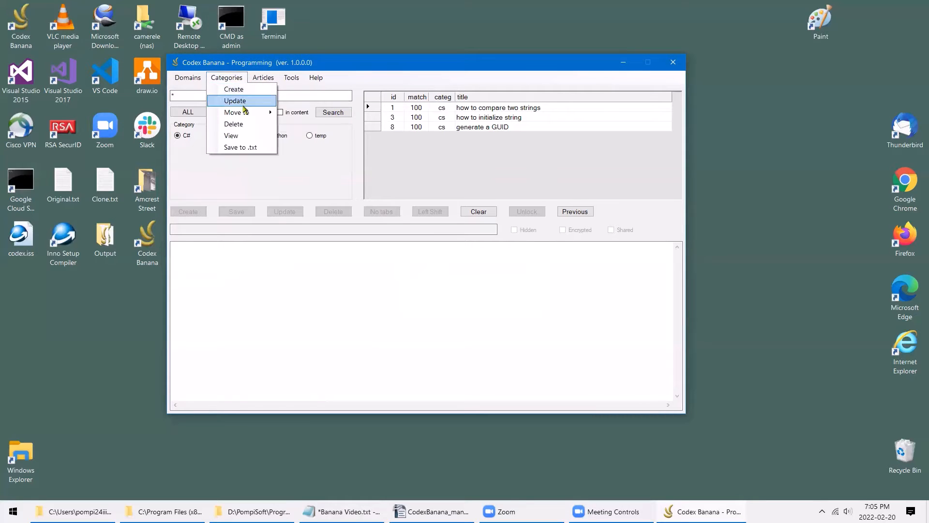
{"action": "left_click", "coordinate": [255, 148]}
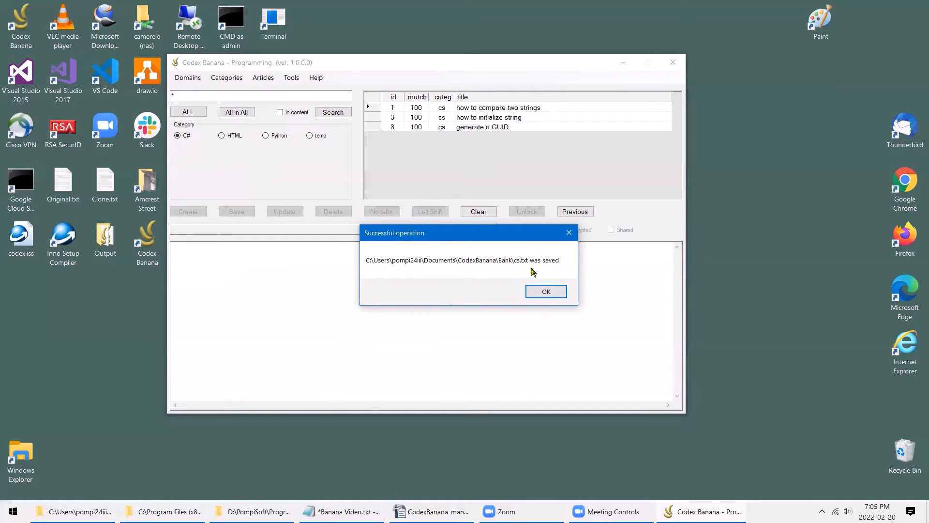
{"action": "left_click", "coordinate": [554, 296]}
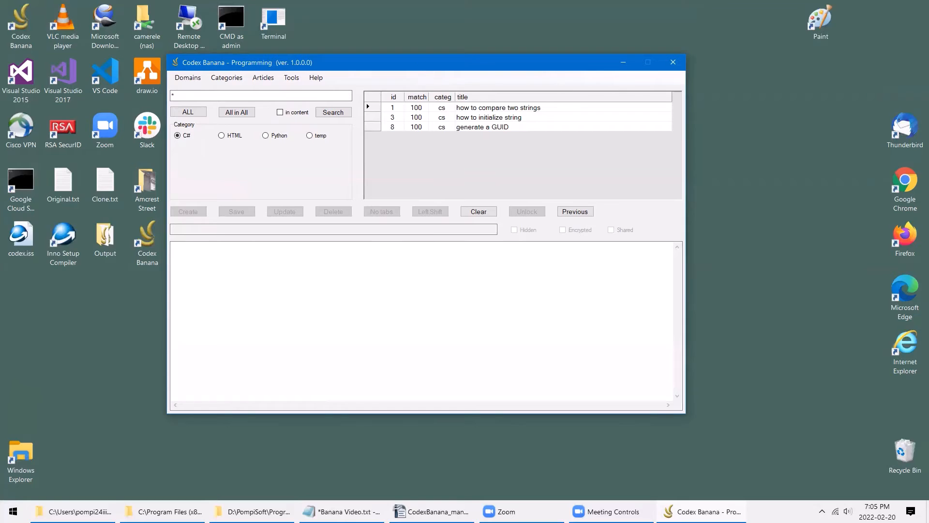
- Switch to File Explorer, open cs.txt from the CodexBanana Bank folder and examine the exported articles and their separators
{"action": "left_click", "coordinate": [73, 512]}
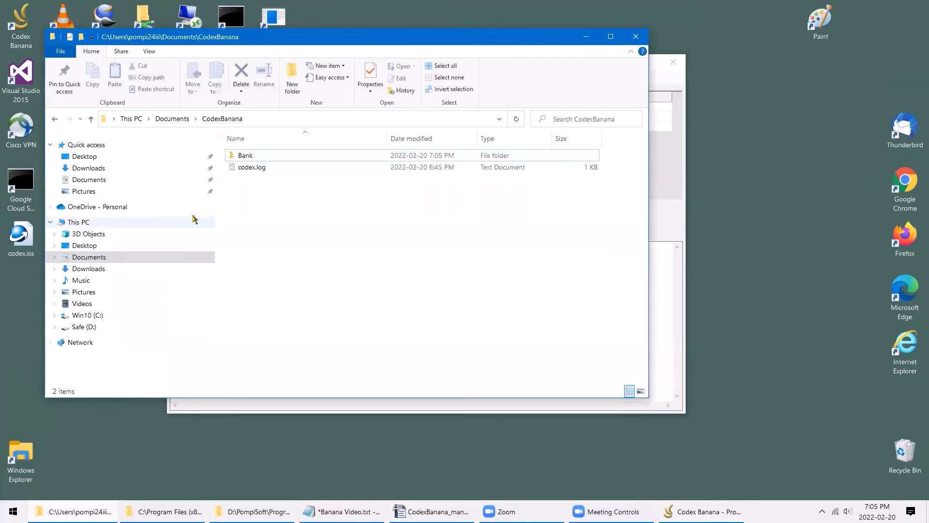
{"action": "double_click", "coordinate": [242, 155]}
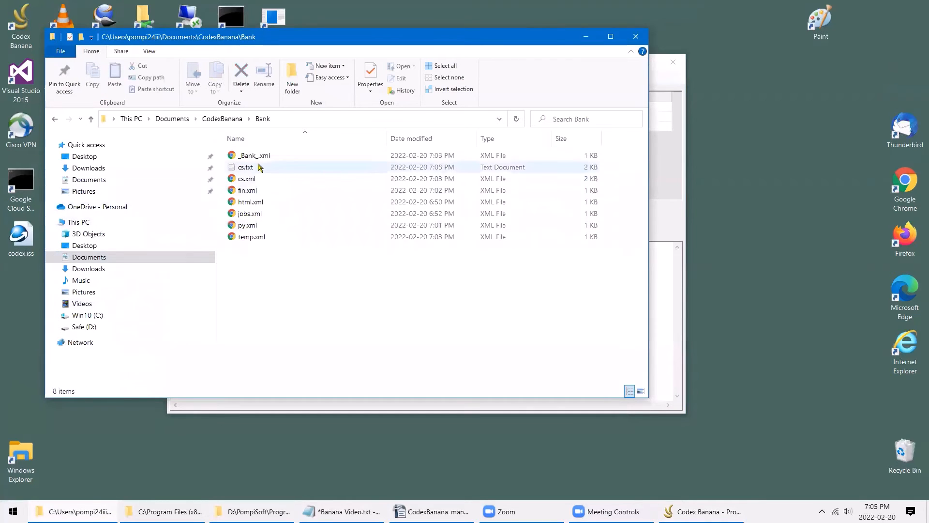
{"action": "double_click", "coordinate": [259, 167]}
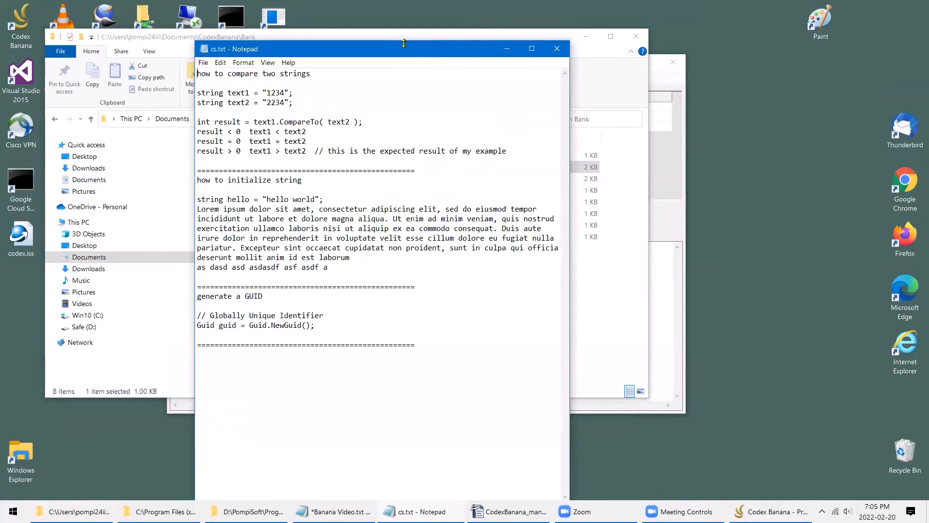
{"action": "left_click_drag", "start_coordinate": [404, 43], "coordinate": [405, 130]}
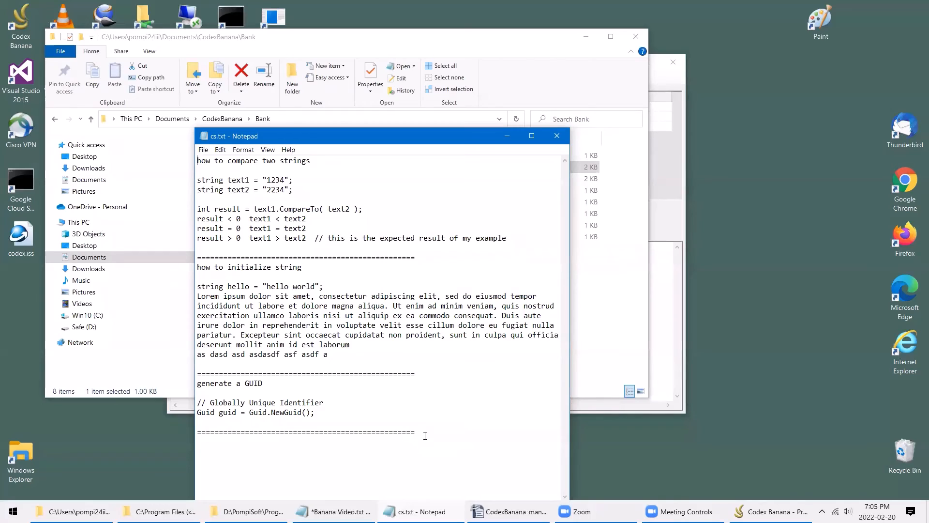
{"action": "left_click_drag", "start_coordinate": [417, 431], "coordinate": [234, 244]}
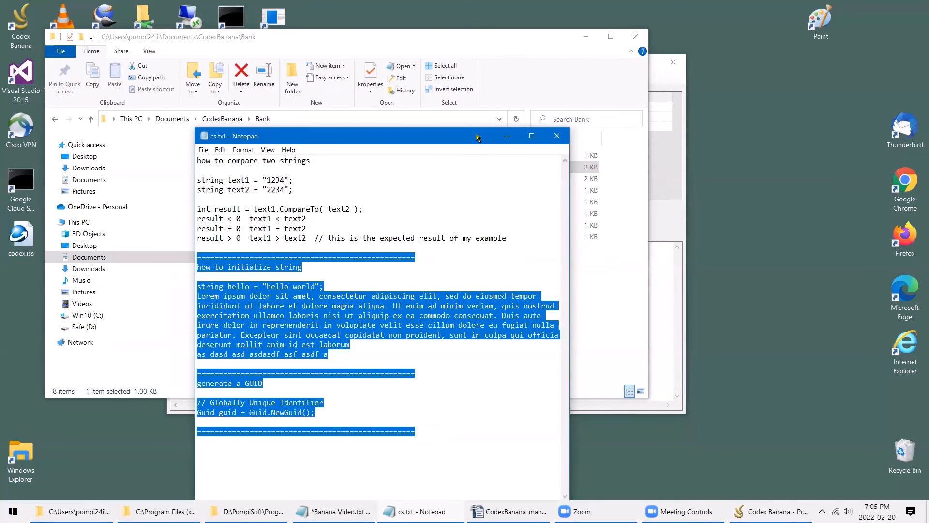
{"action": "left_click_drag", "start_coordinate": [477, 134], "coordinate": [526, 58]}
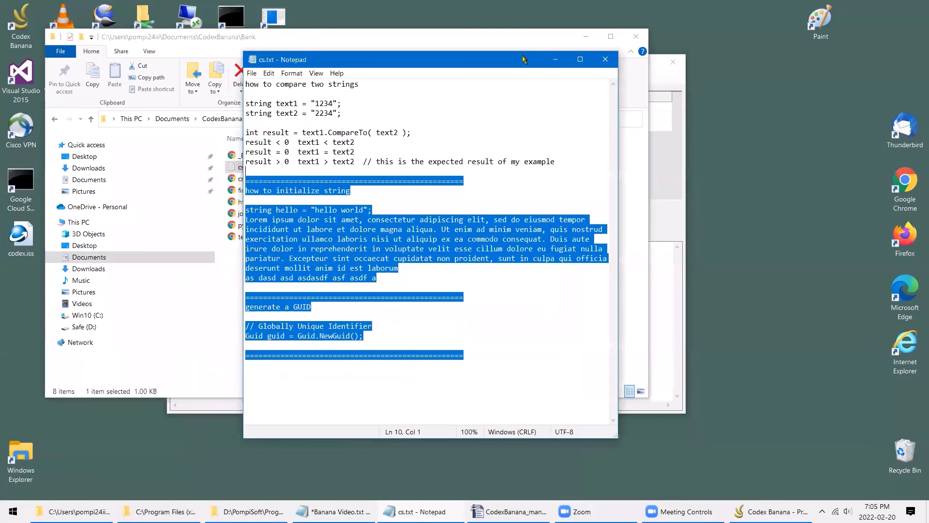